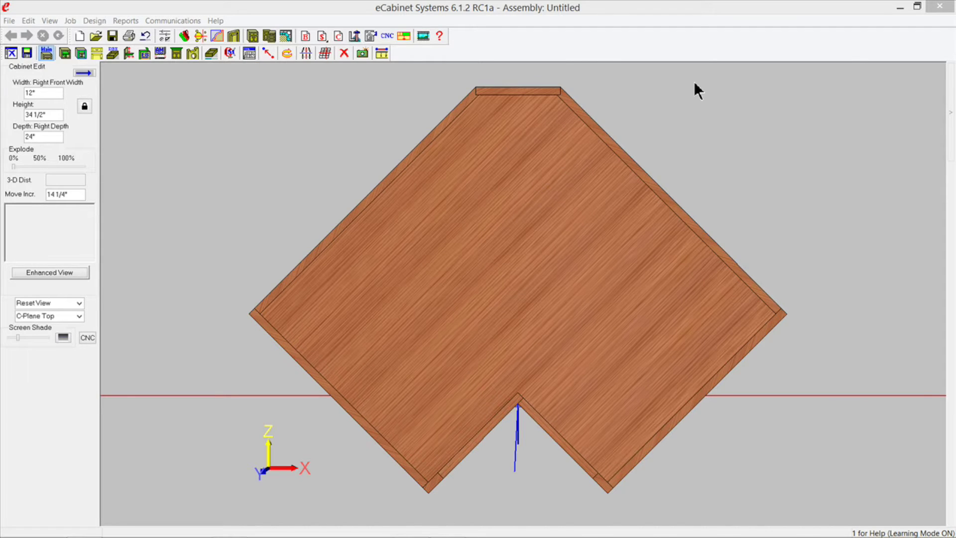
Step: Set the corner cabinet's back inset to the formula 7/8-BackThickness in its back construction settings
mouse_move(951, 112)
left_click(246, 53)
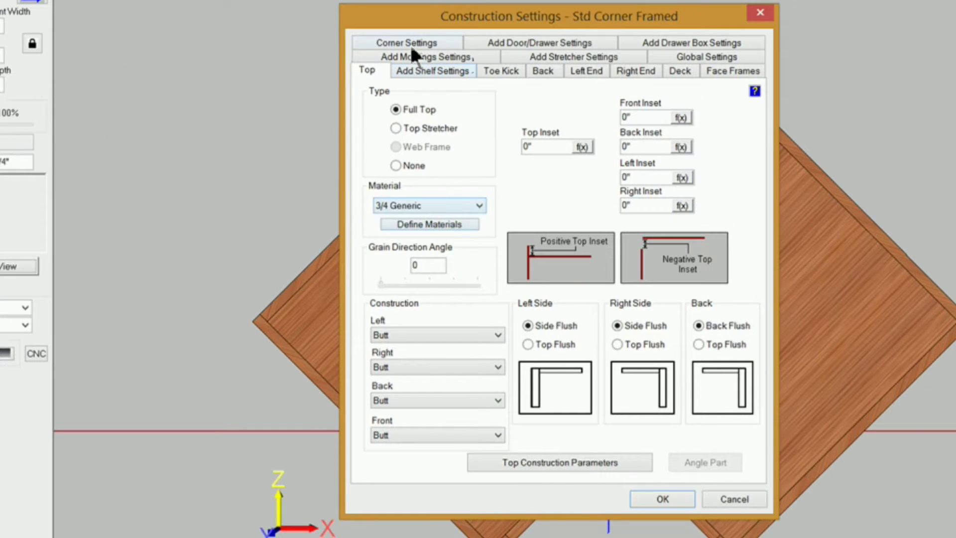
left_click(542, 70)
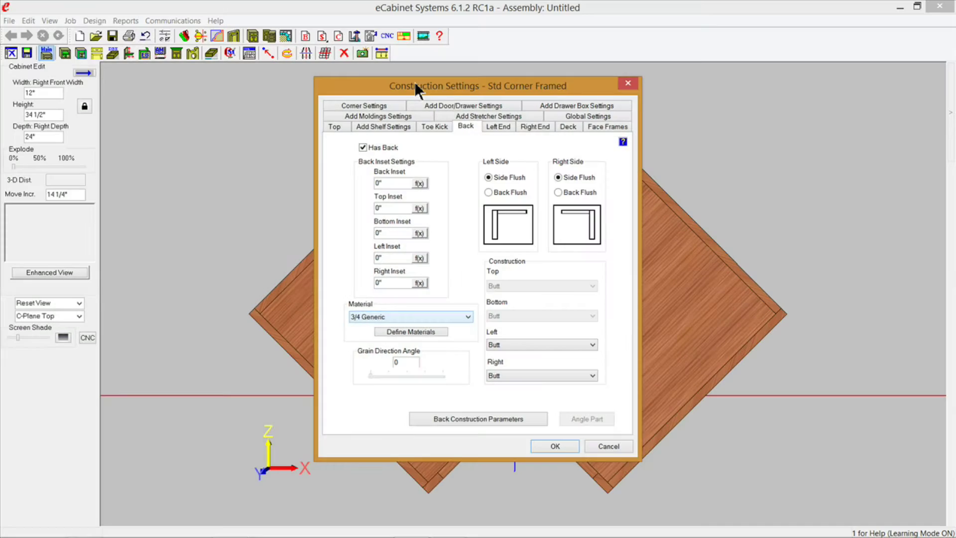
left_click_drag(477, 12, 495, 205)
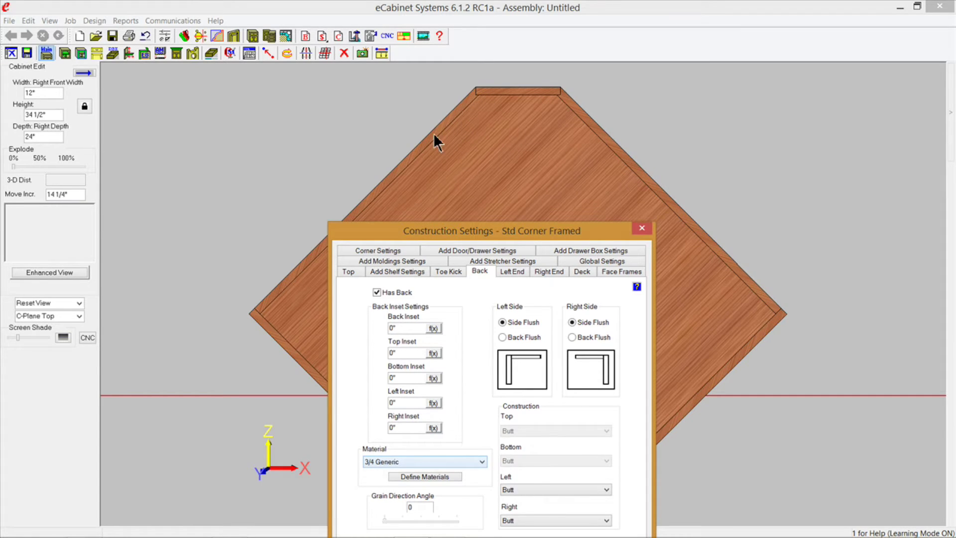
left_click_drag(494, 231, 513, 118)
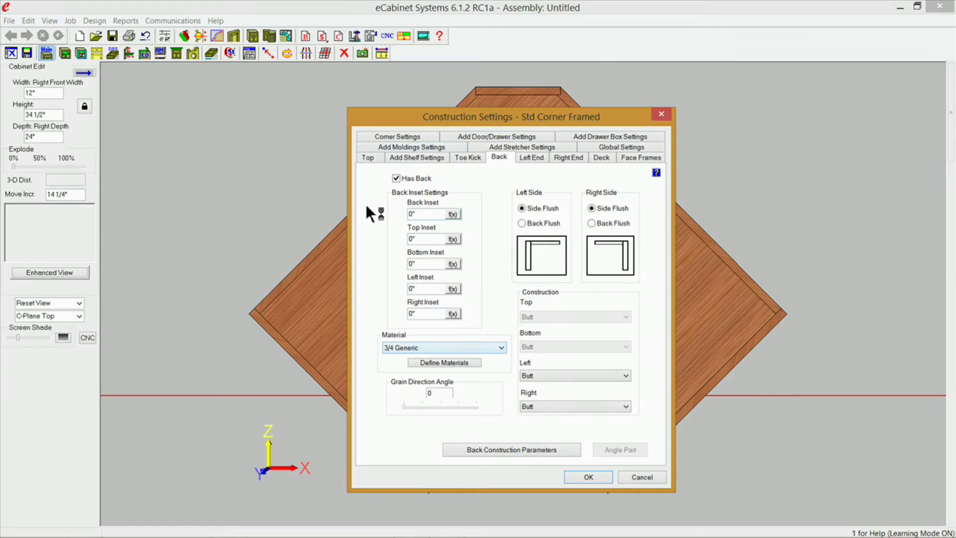
left_click_drag(447, 114, 437, 181)
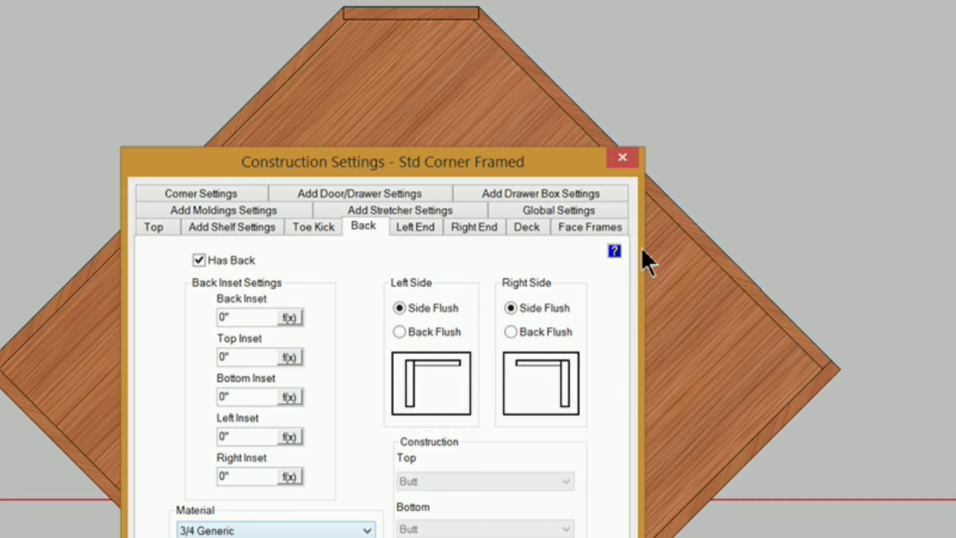
mouse_move(408, 158)
left_mouse_down()
mouse_move(486, 47)
mouse_move(455, 54)
mouse_move(459, 83)
left_mouse_up()
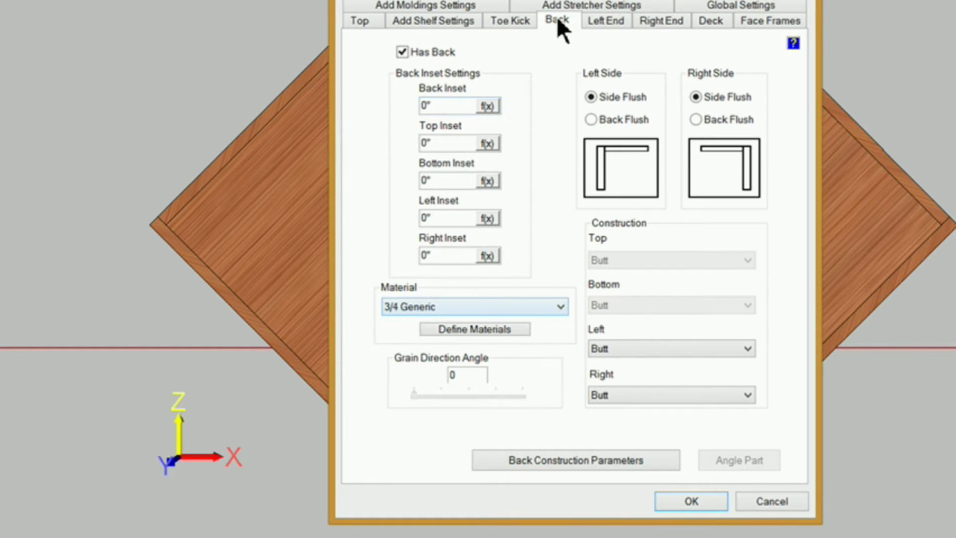
left_click(487, 104)
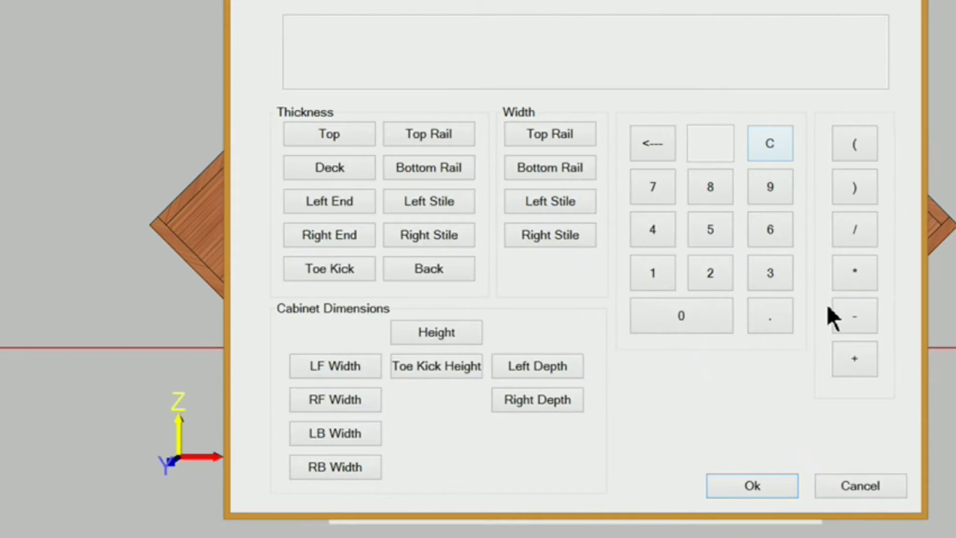
left_click(650, 192)
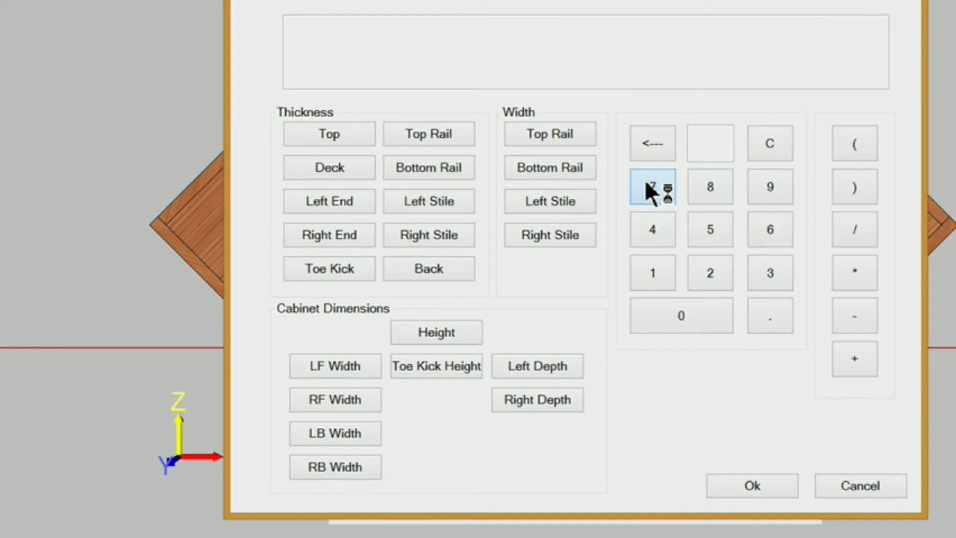
left_click(855, 230)
left_click(710, 188)
left_click(858, 309)
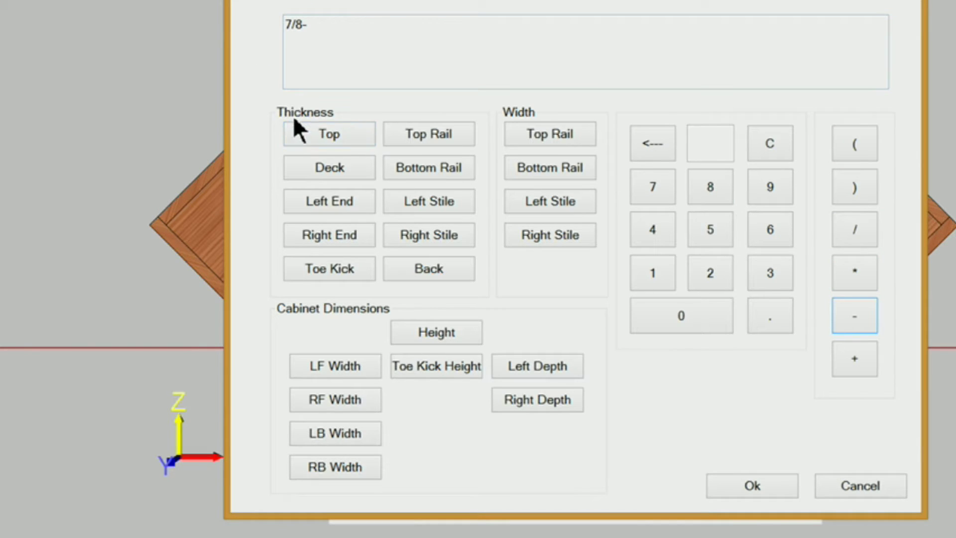
left_click(416, 271)
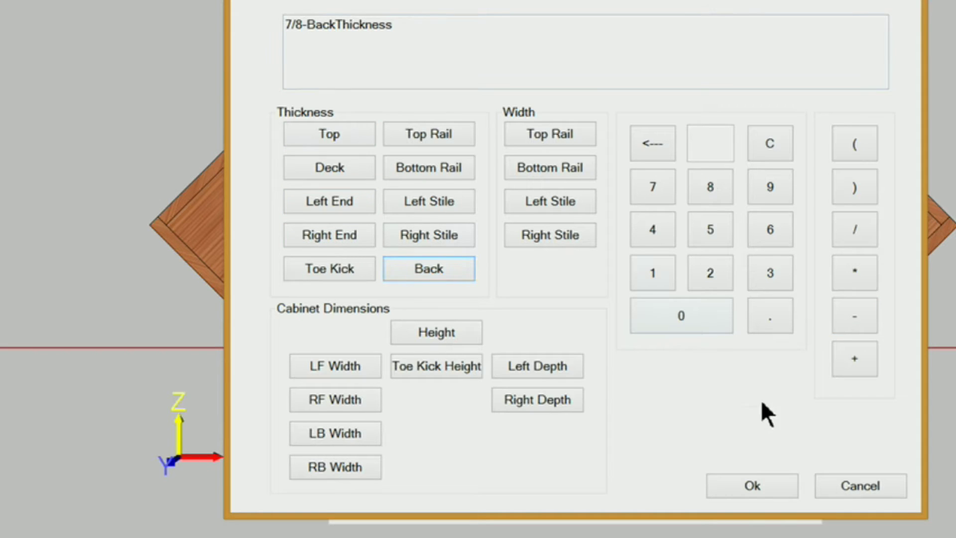
left_click(751, 487)
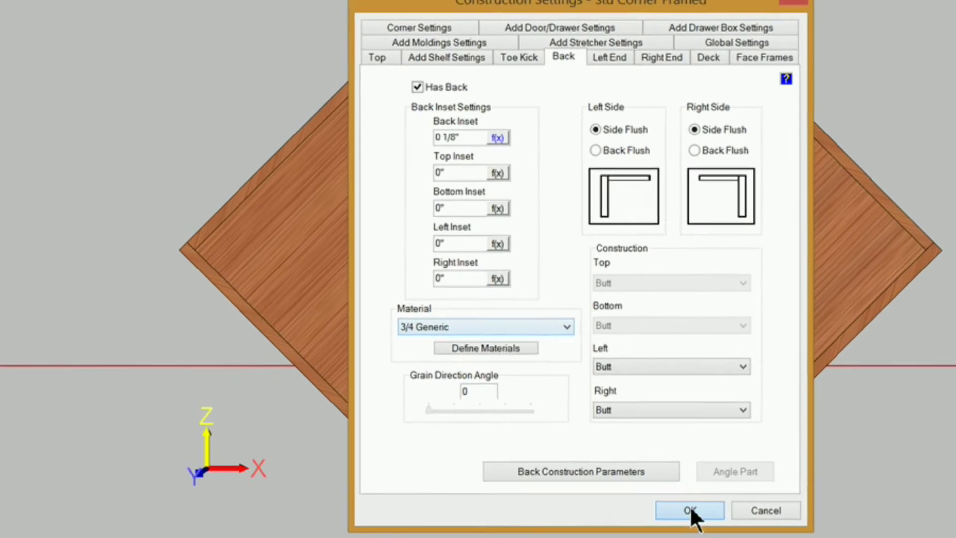
left_click(692, 501)
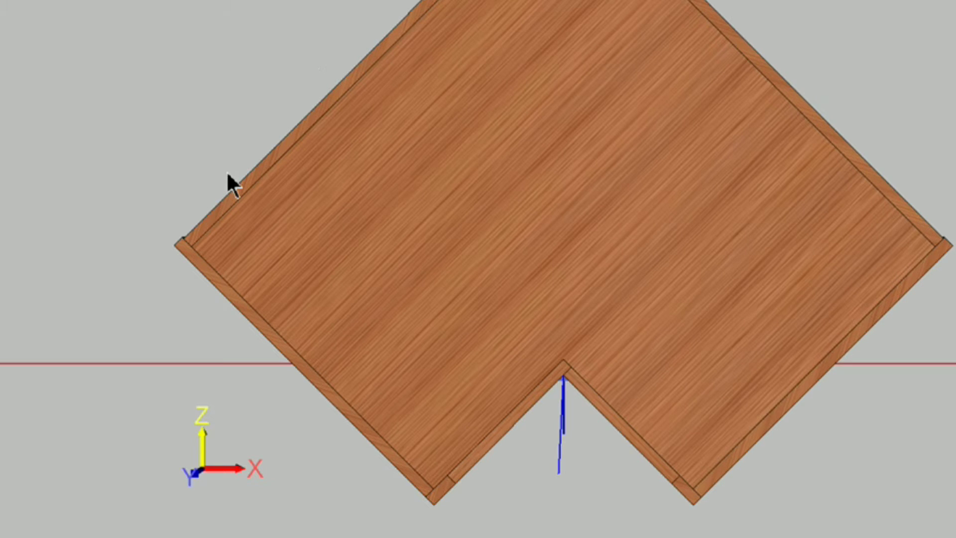
Step: Select the cabinet's two back panels and set both Left Back and Right Back as phantom parts
left_click(734, 34)
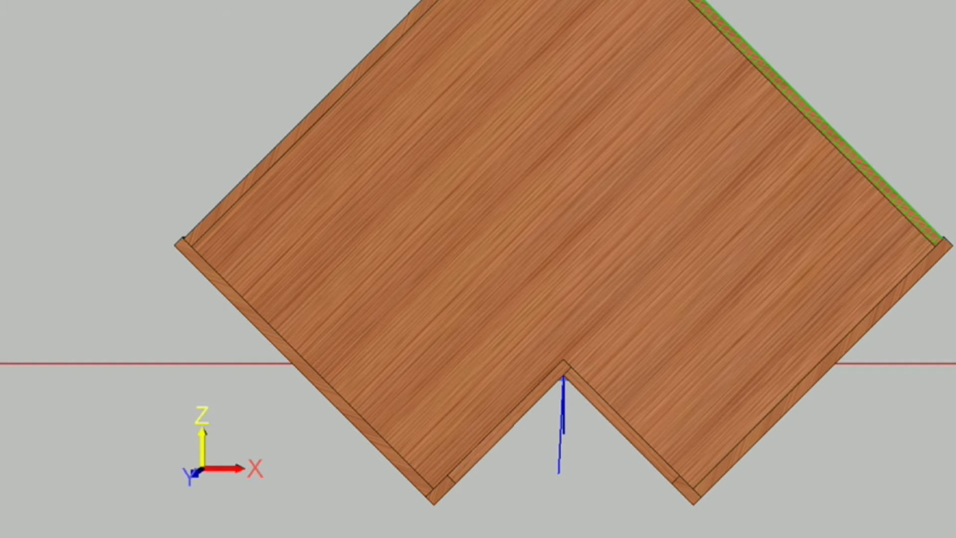
left_click(447, 4, "shift")
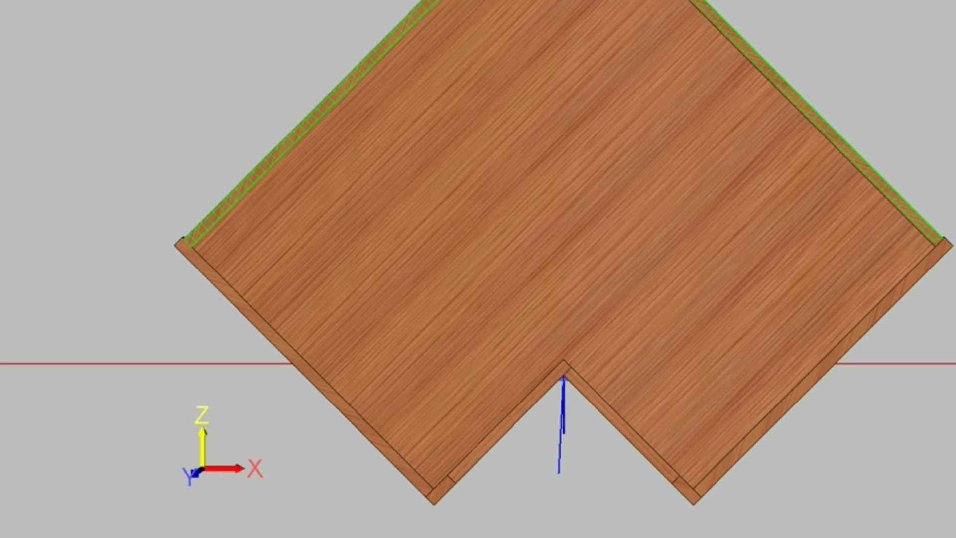
right_click(150, 23)
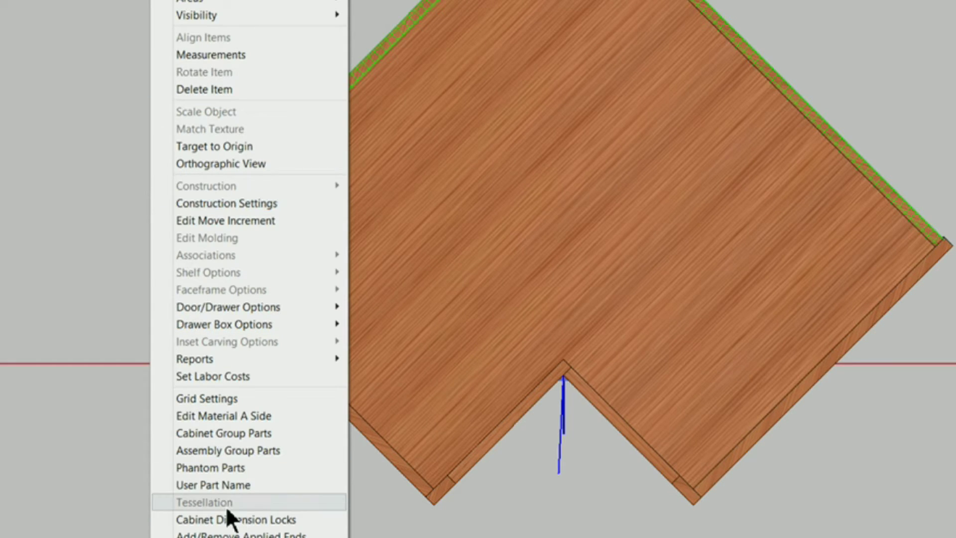
left_click(205, 468)
left_click(391, 35)
left_click(444, 36)
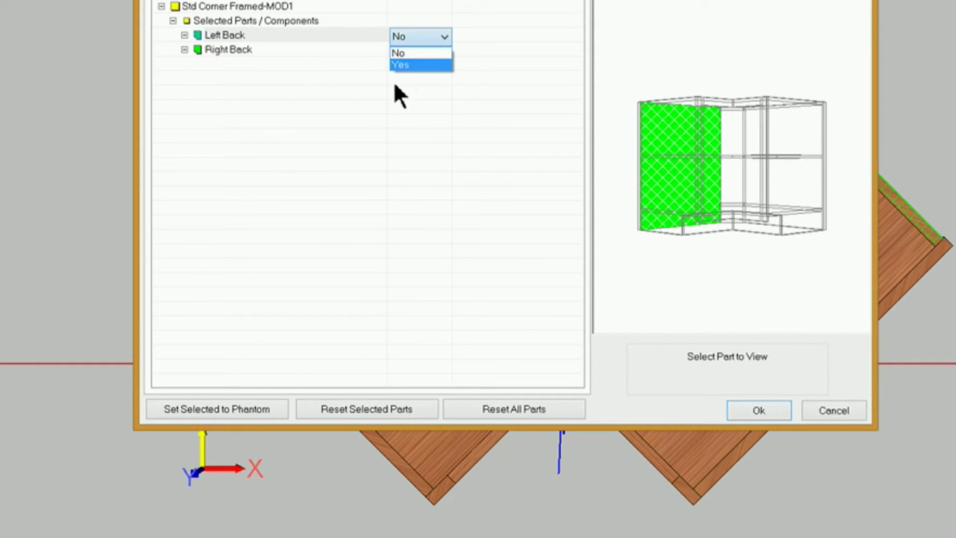
left_click(414, 63)
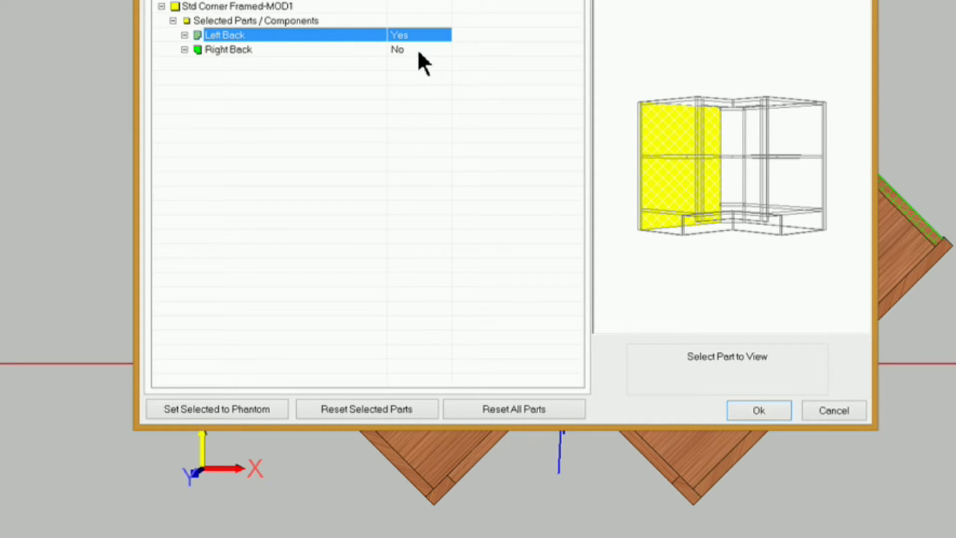
left_click(431, 49)
left_click(443, 51)
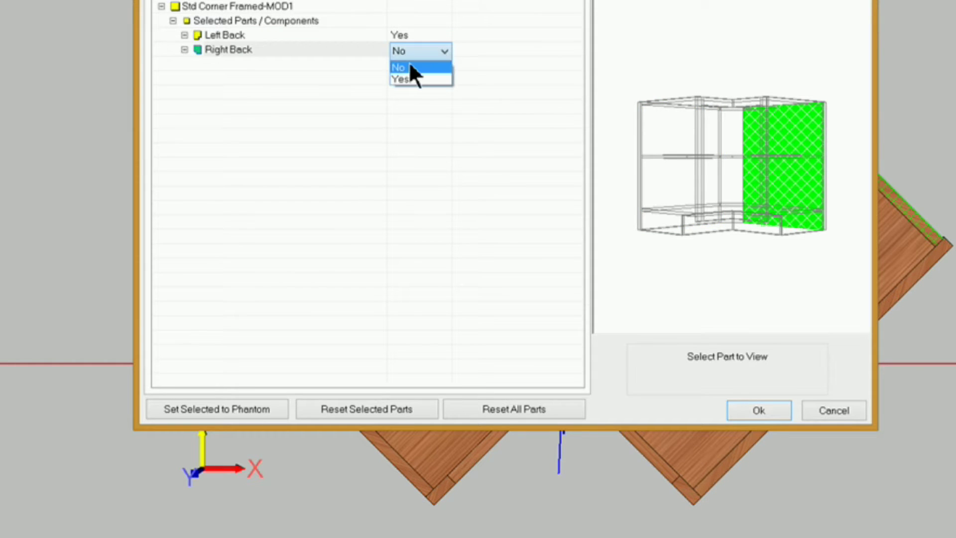
left_click(404, 79)
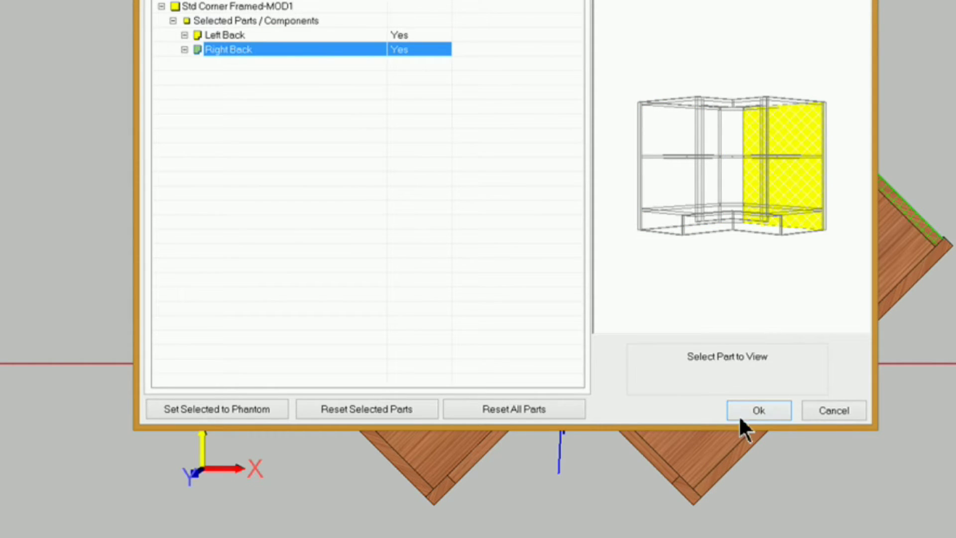
left_click(752, 406)
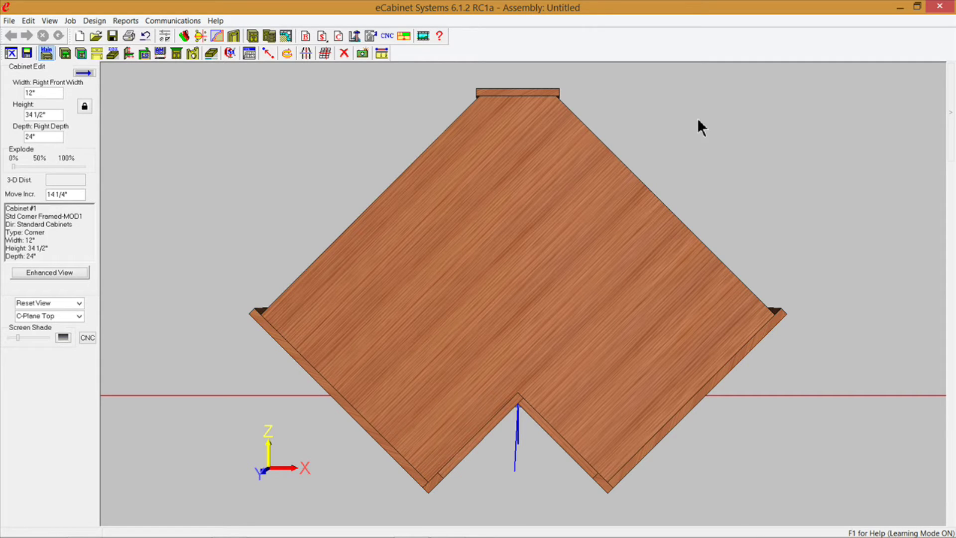
right_click(282, 150)
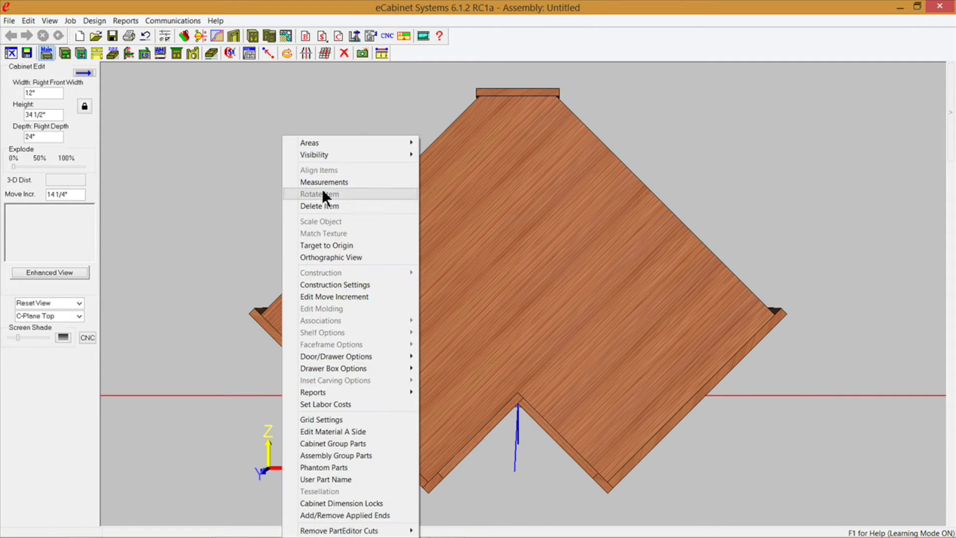
mouse_move(325, 154)
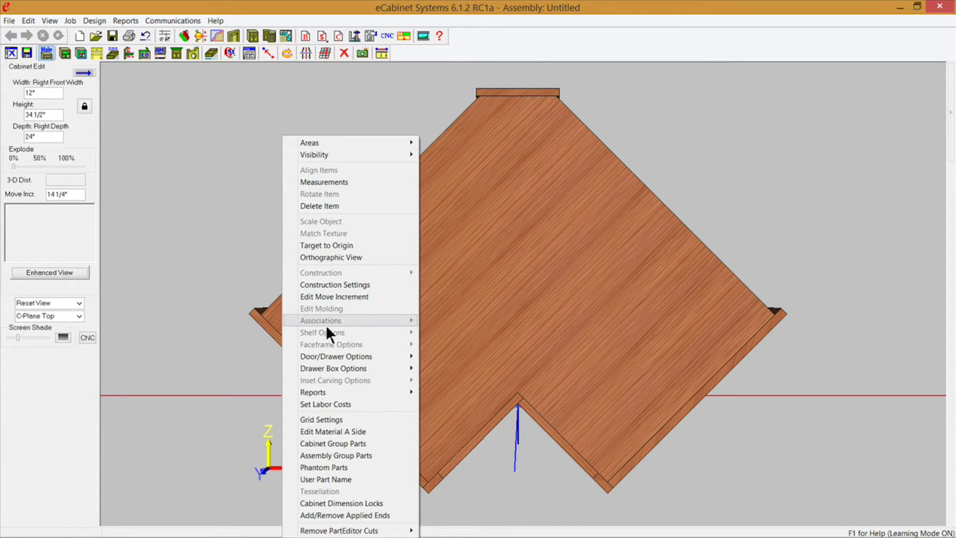
left_click(390, 81)
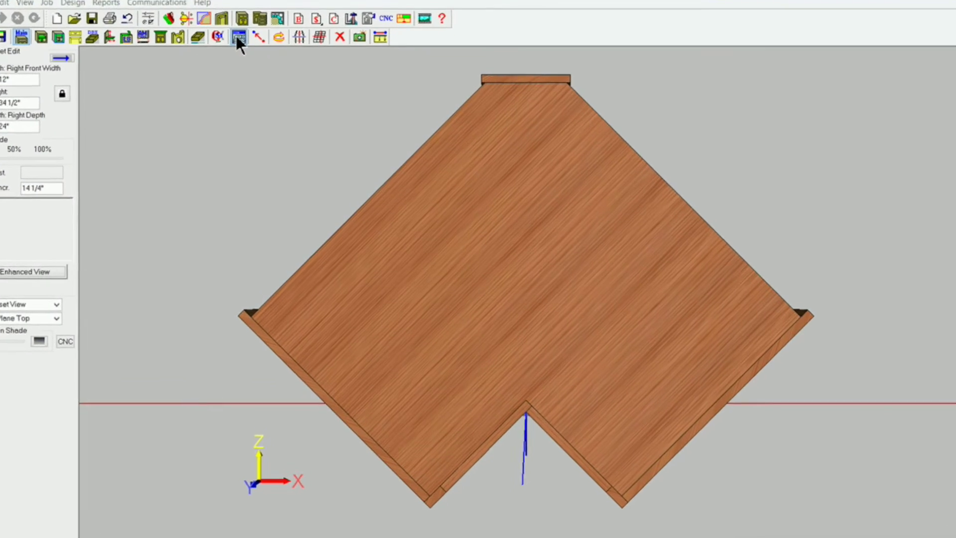
Step: Set the added stretcher material to 1/4 Generic in the cabinet's construction settings
left_click(249, 52)
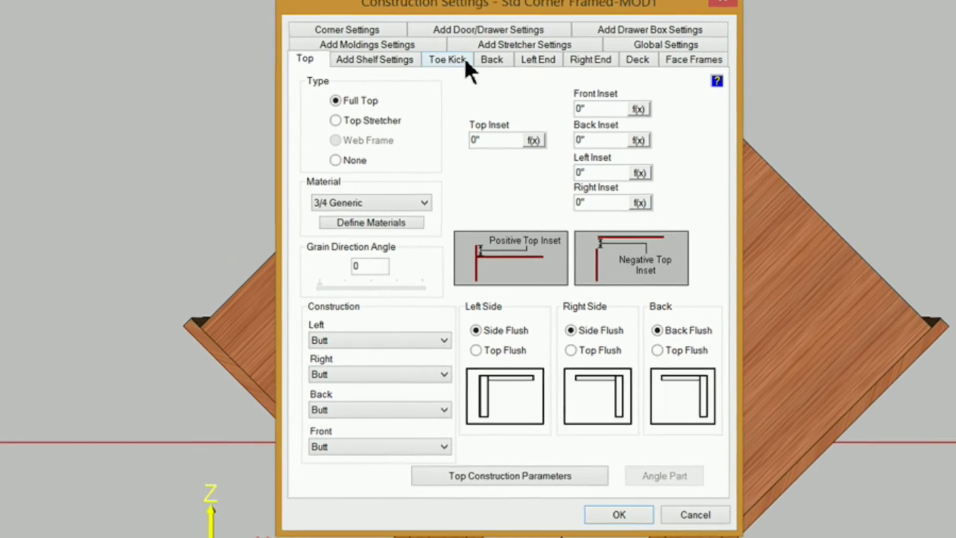
left_click(521, 26)
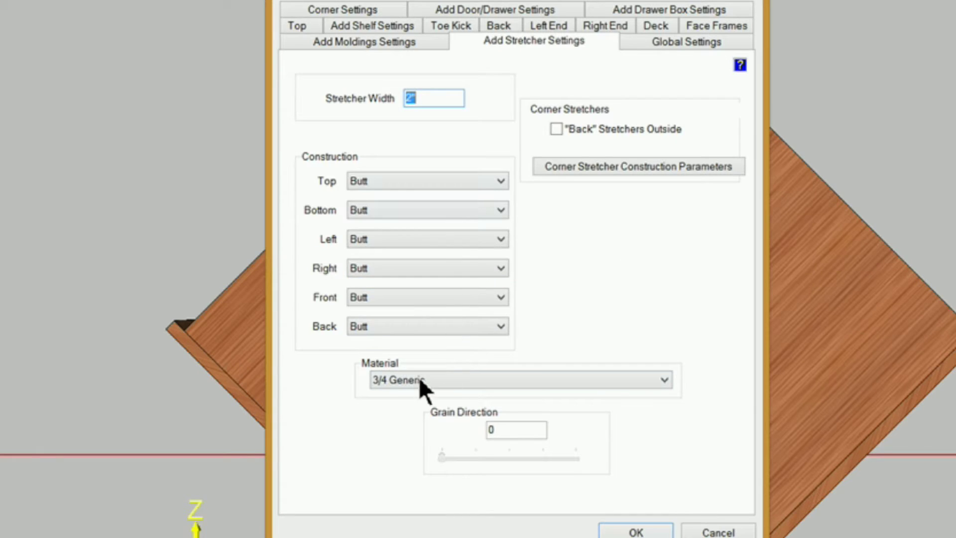
left_click(665, 378)
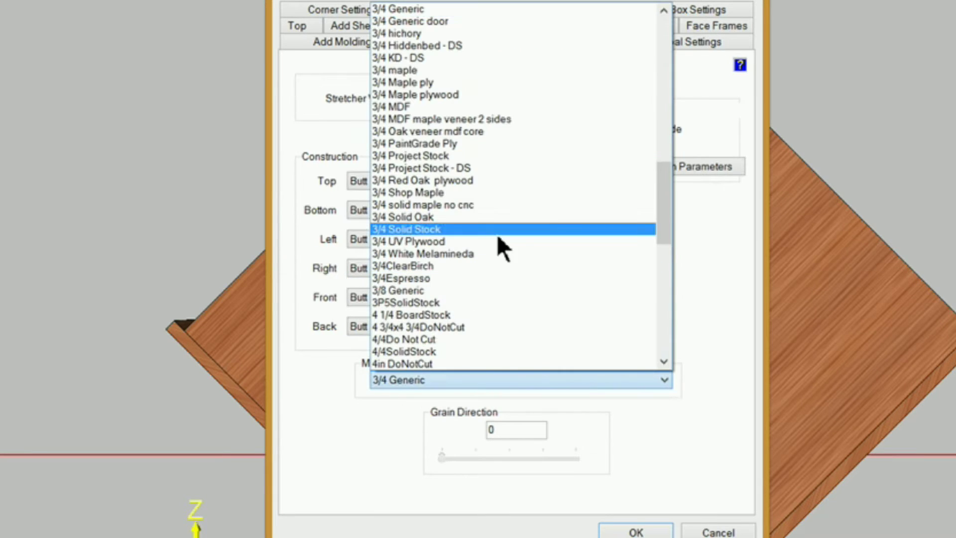
left_click_drag(663, 192, 668, 125)
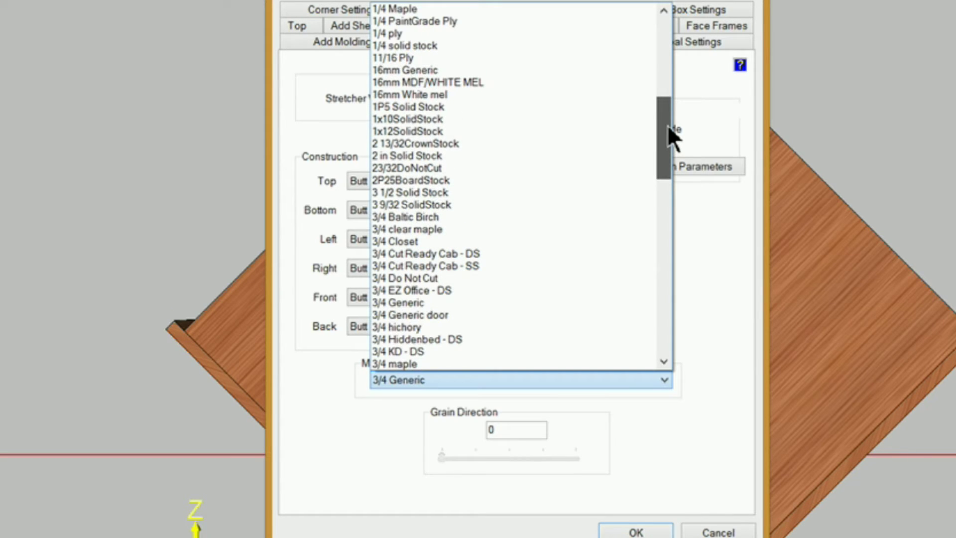
left_click(433, 78)
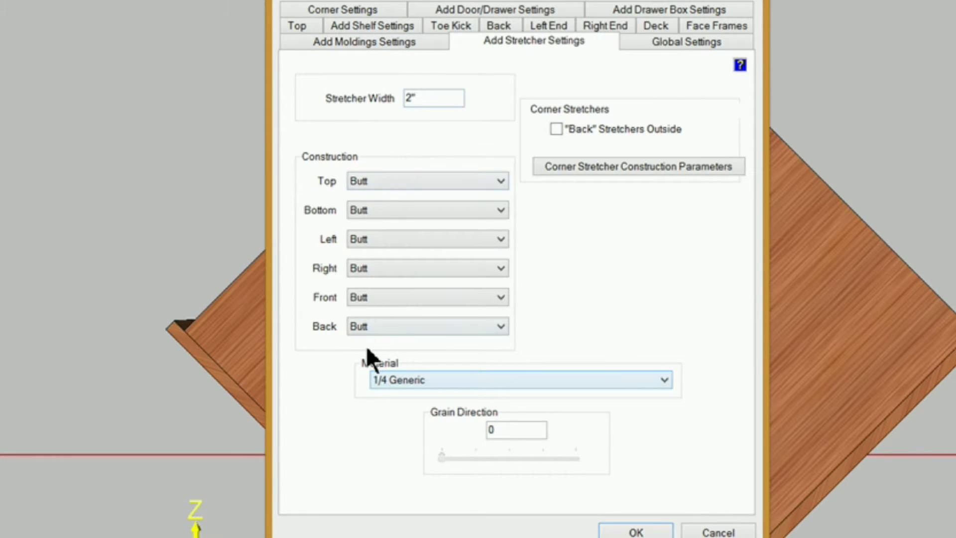
Step: Set the stretcher construction to FullDado for both the left and front joints
left_click_drag(570, 1, 476, 28)
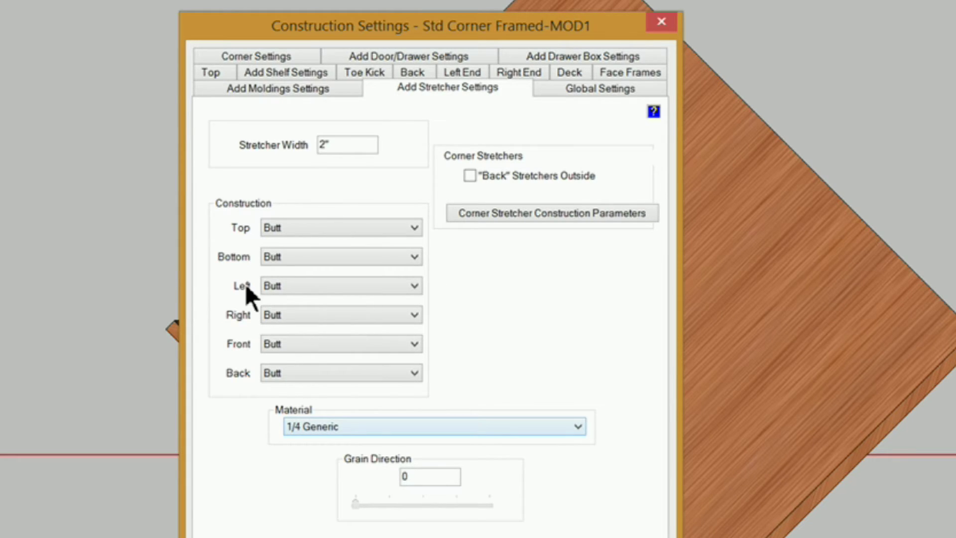
left_click(414, 286)
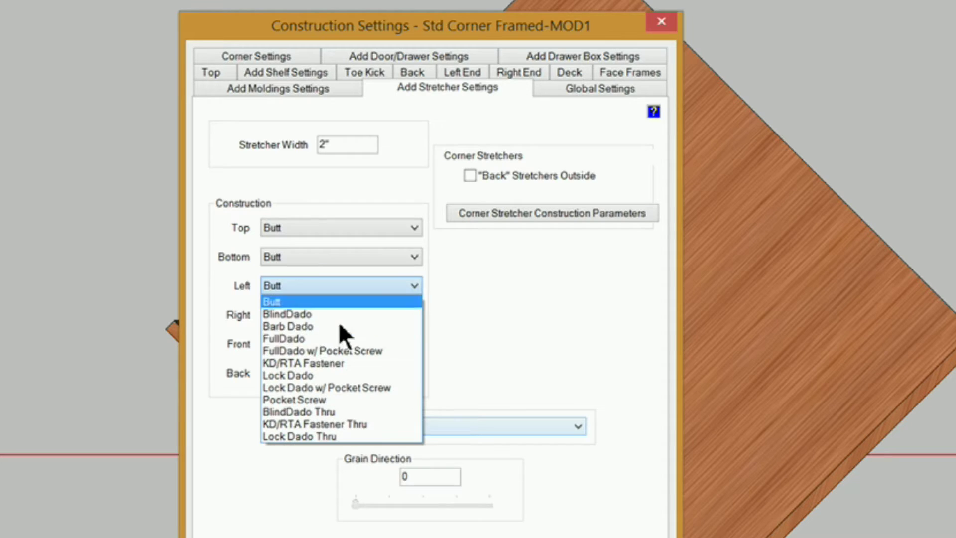
left_click(278, 339)
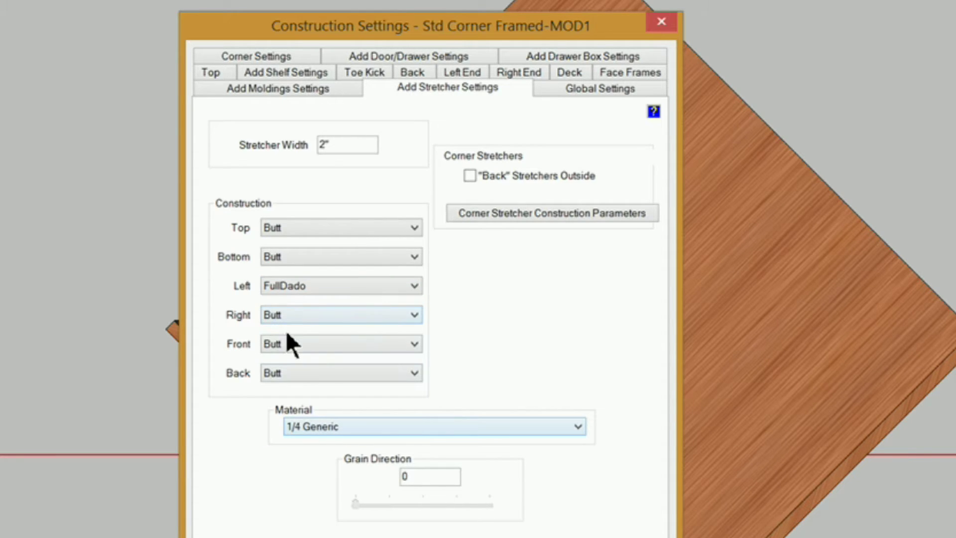
left_click(415, 345)
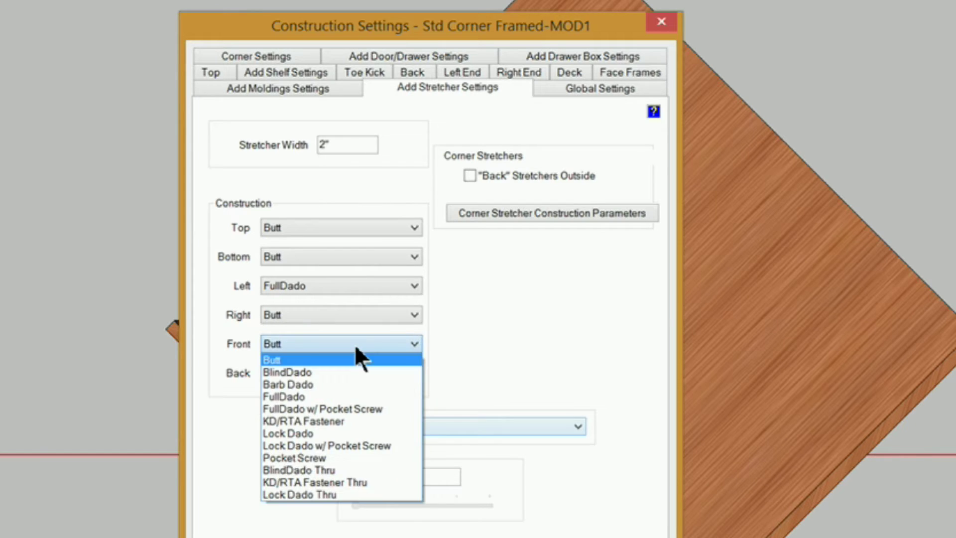
left_click(290, 397)
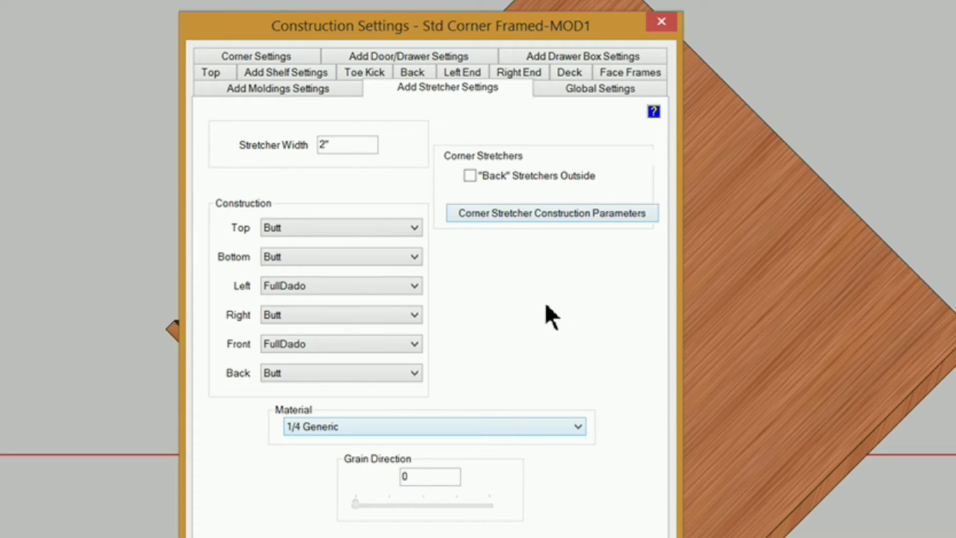
Step: Set the dado fit clearance to .025 in the corner stretcher construction parameters
left_click(507, 213)
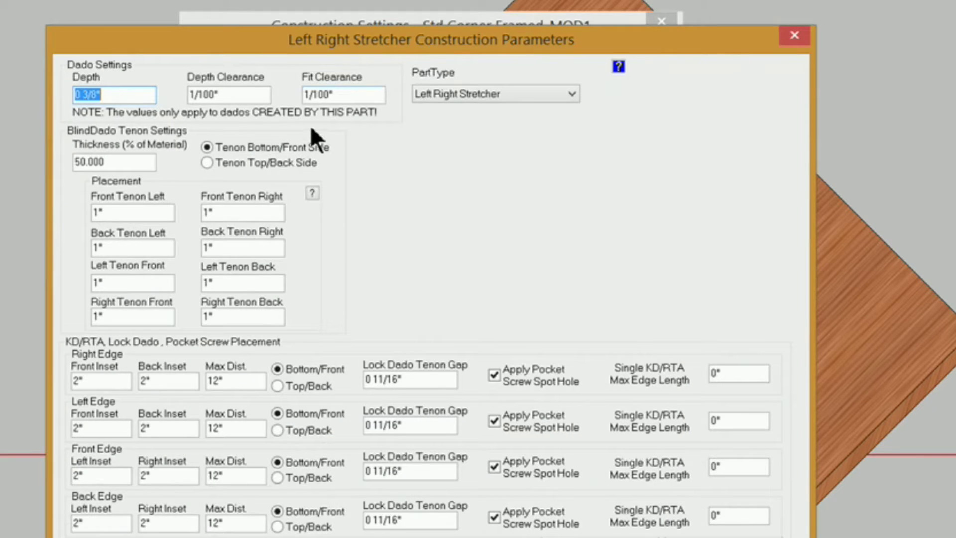
left_click(351, 95)
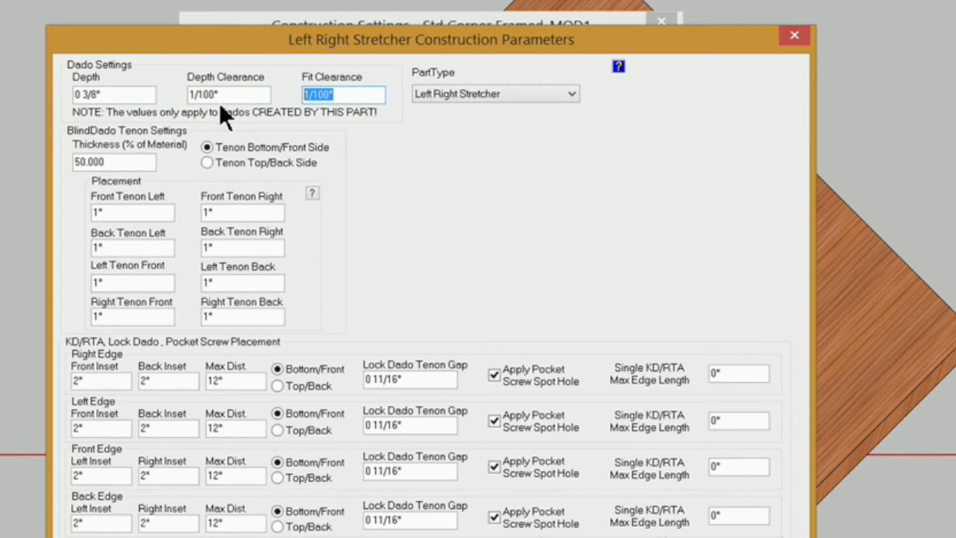
type(".025")
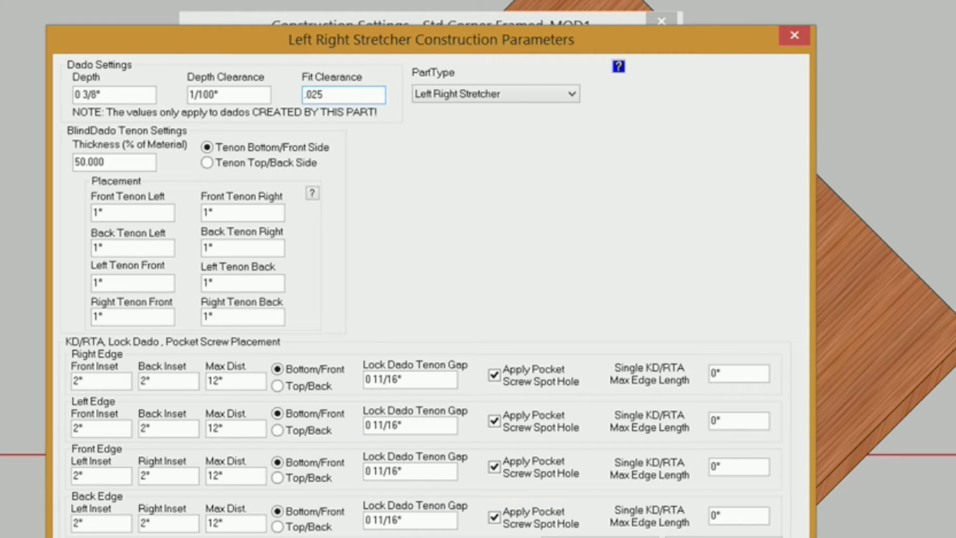
left_click(581, 537)
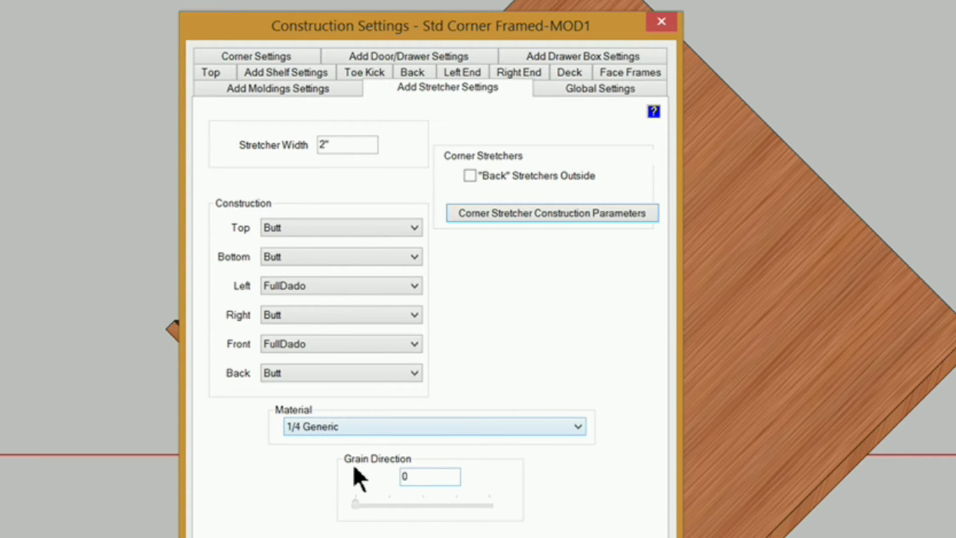
left_click_drag(428, 481, 383, 476)
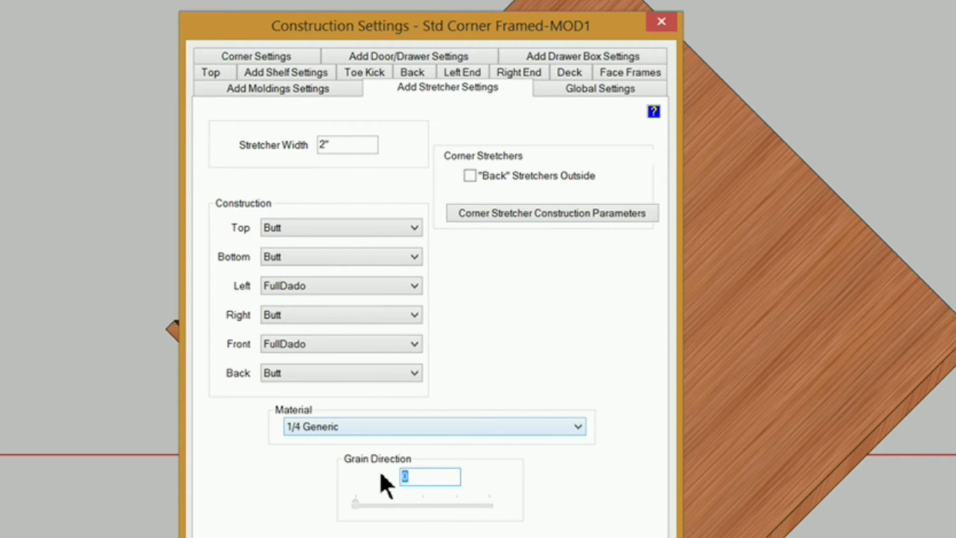
type("90")
left_click(354, 502)
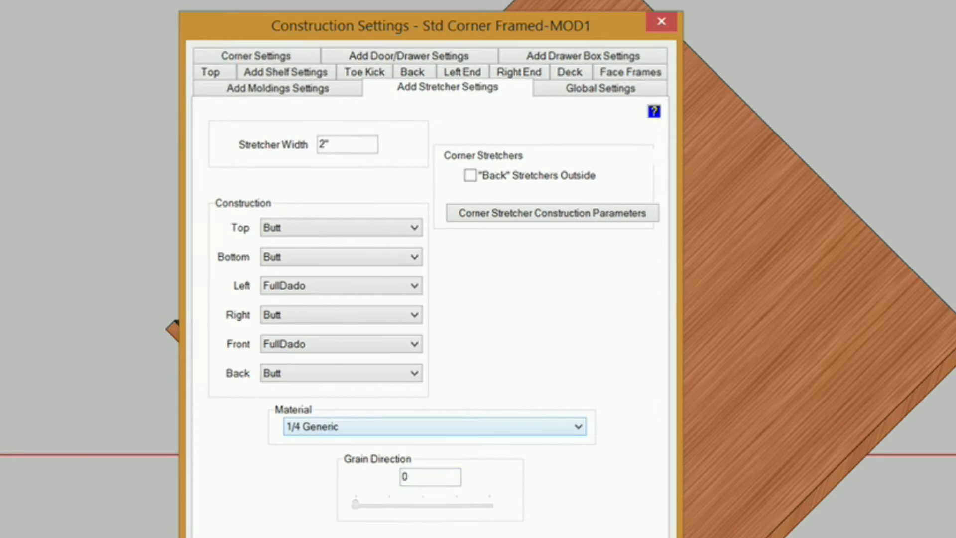
Step: Accept the cabinet's construction settings and switch to the stretcher editor
left_click(432, 536)
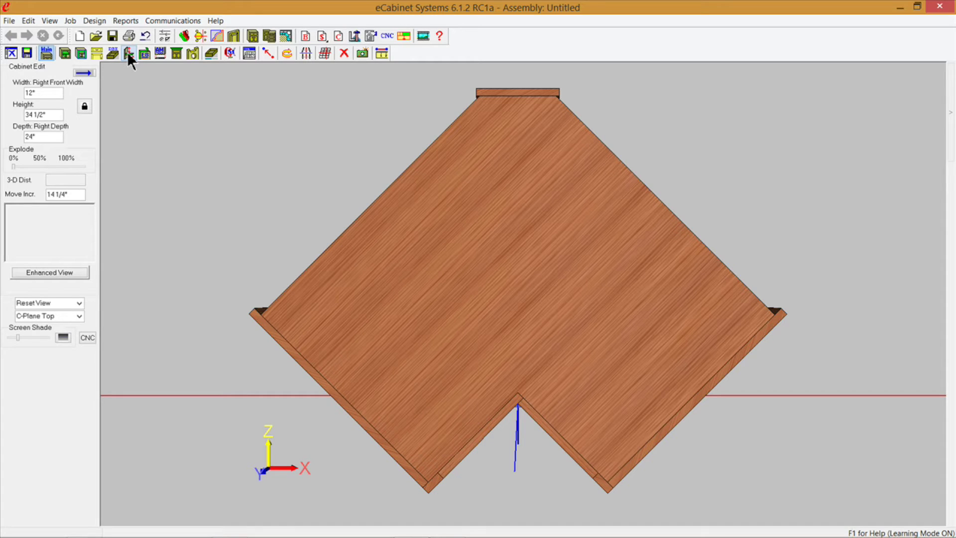
left_click(128, 53)
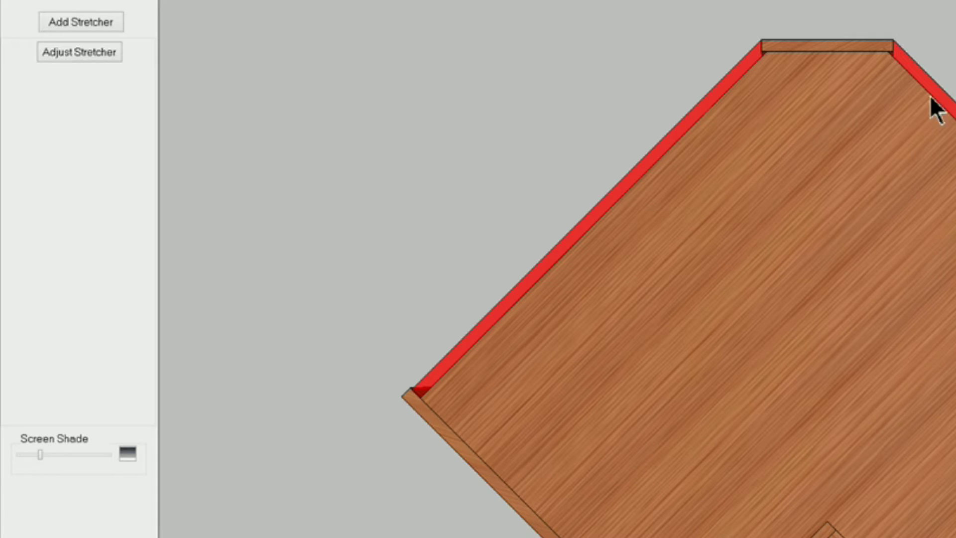
left_click(725, 83)
left_click(82, 21)
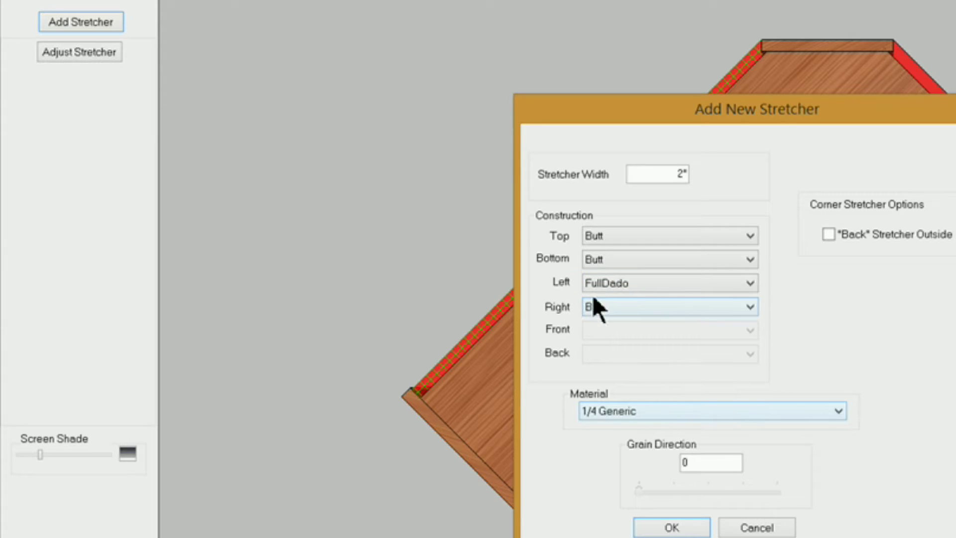
left_click(760, 527)
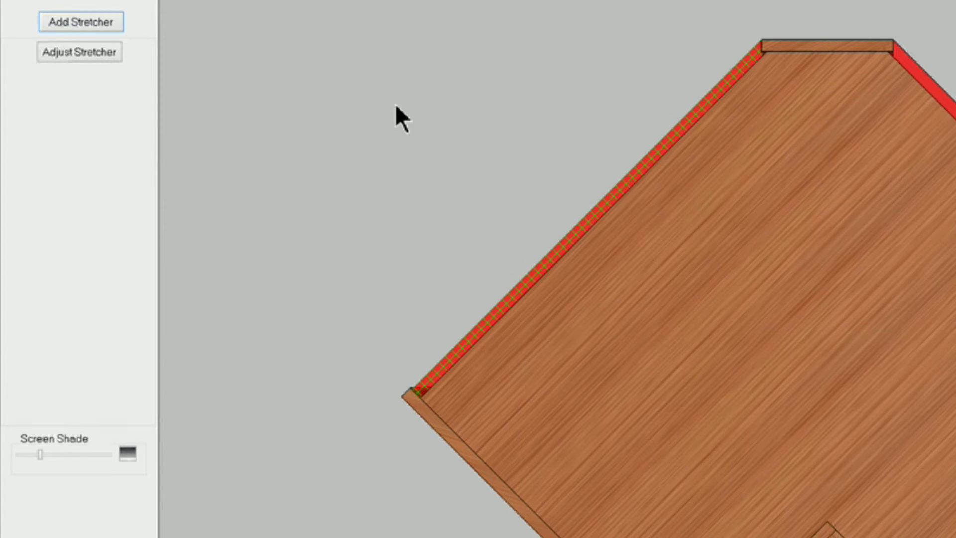
Step: Set the added stretchers' right joint to FullDado and their grain direction to 90 in the construction settings
right_click(418, 91)
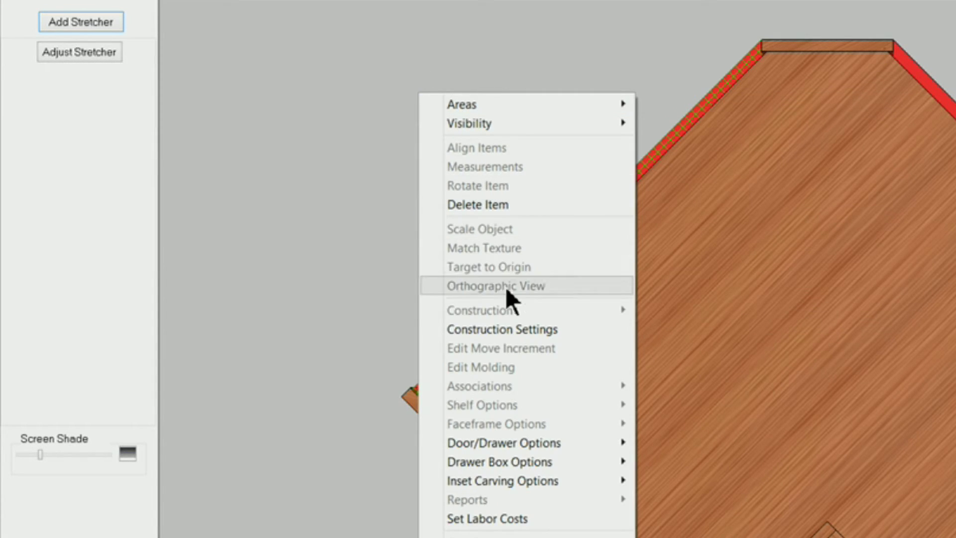
left_click(501, 329)
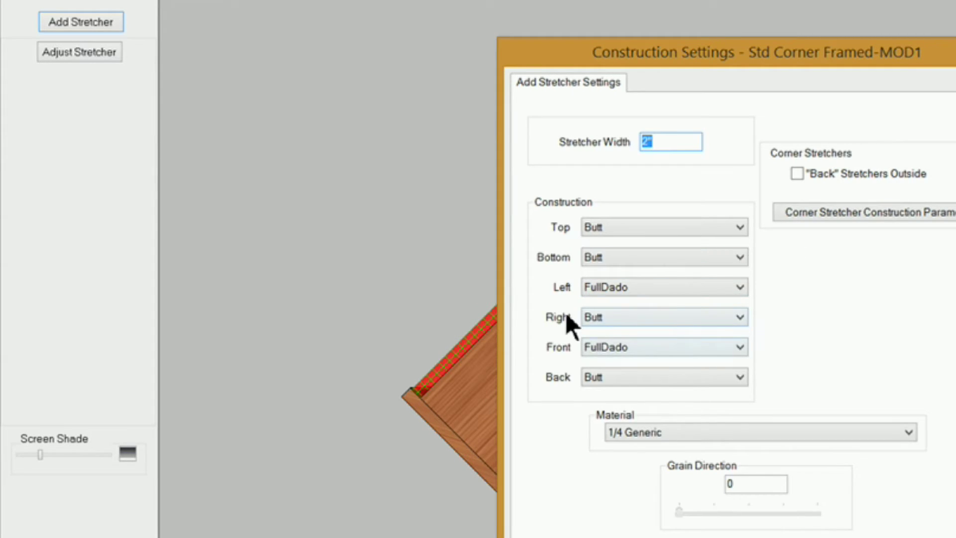
left_click(737, 316)
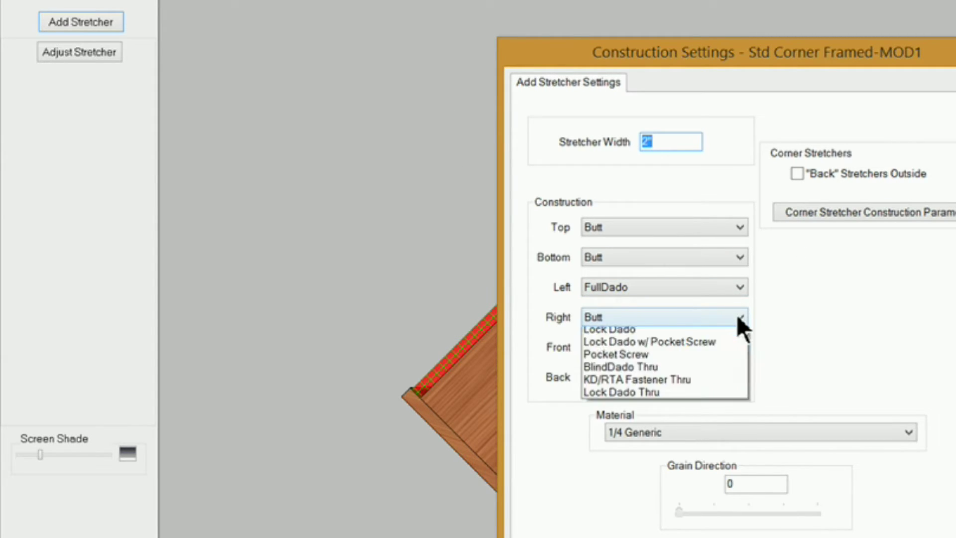
left_click(618, 371)
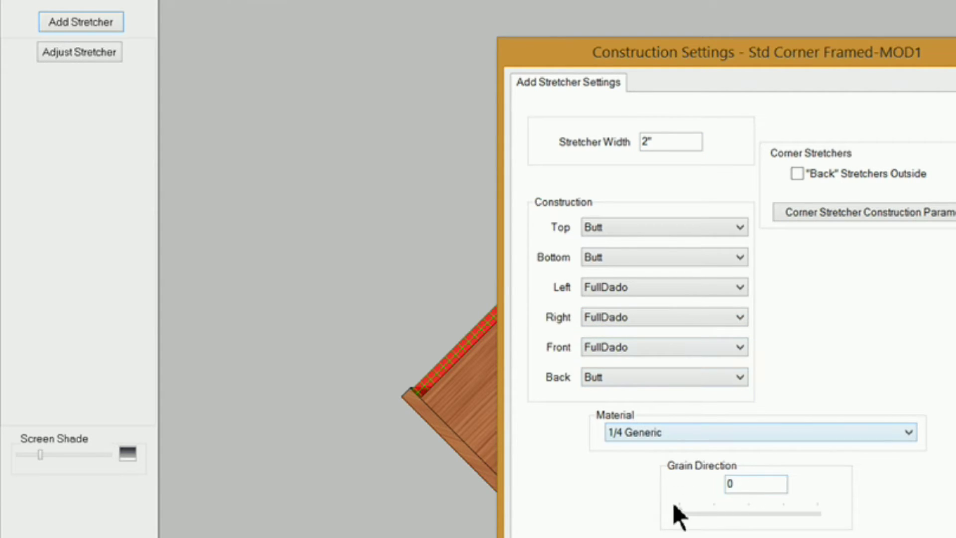
double_click(752, 482)
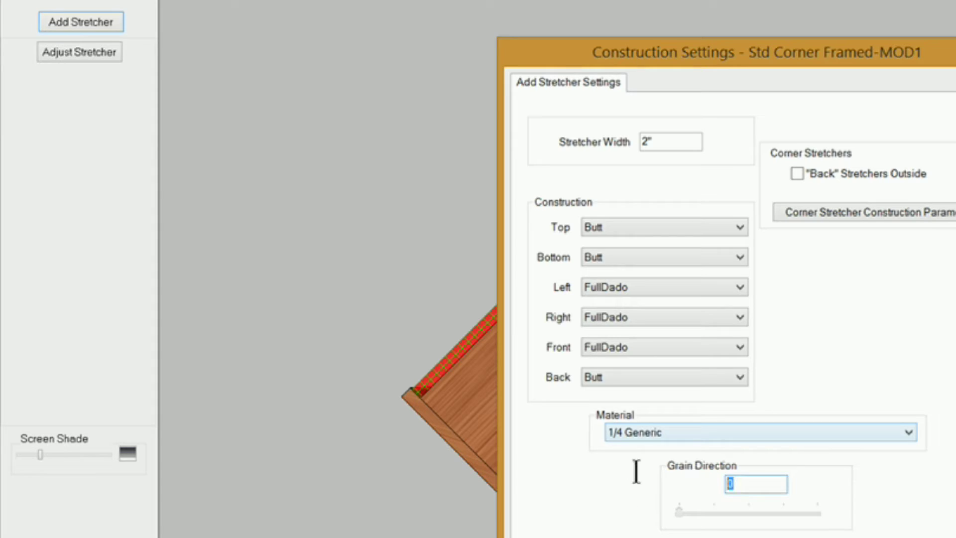
type("90")
key("Return")
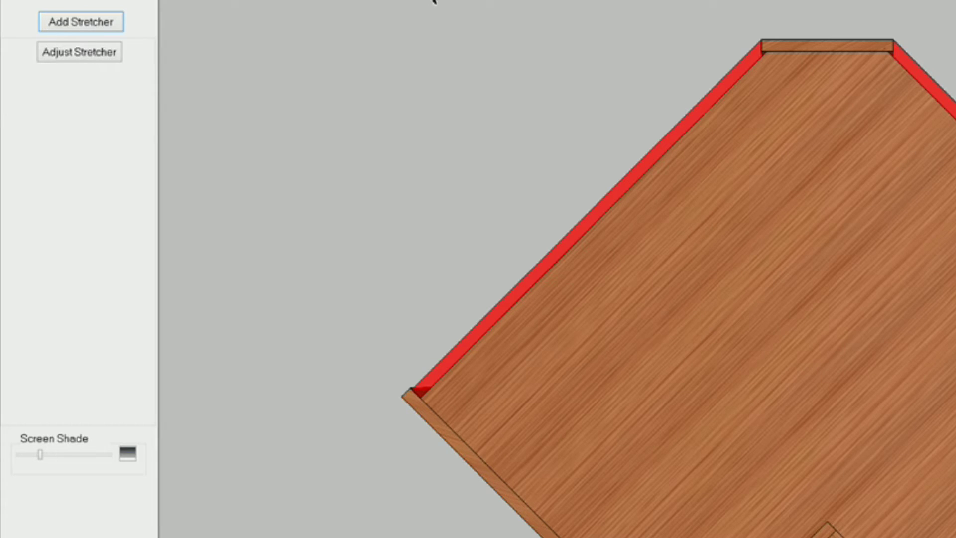
Step: Add a 2 inch wide 1/4 Generic stretcher to the phantom left back, with FullDado left and right joints
left_click(604, 207)
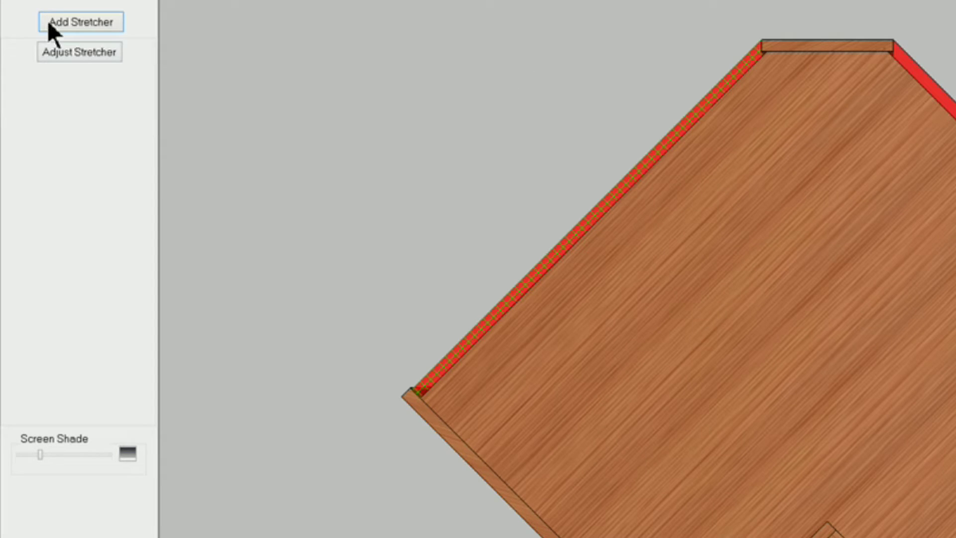
left_click(75, 23)
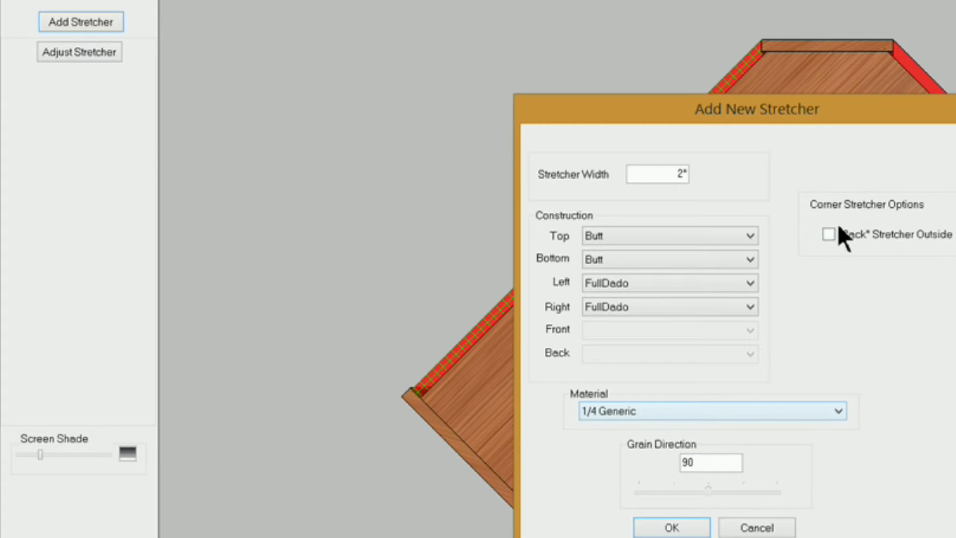
left_click_drag(875, 111, 864, 249)
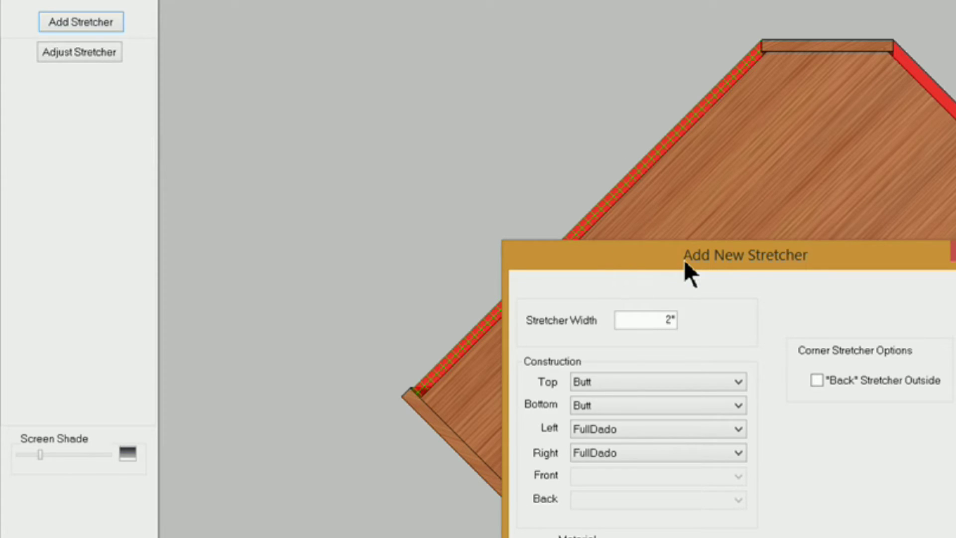
left_click_drag(683, 261, 619, 55)
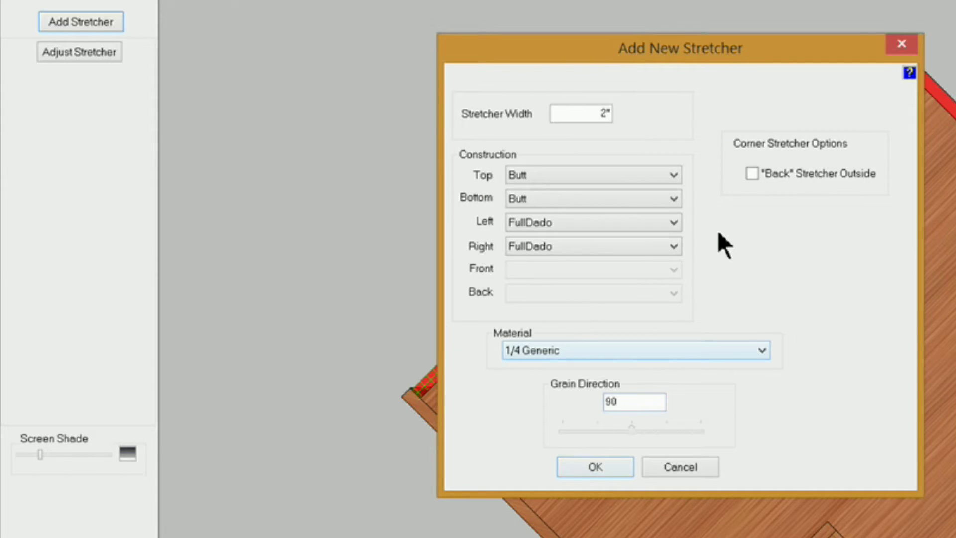
left_click(599, 465)
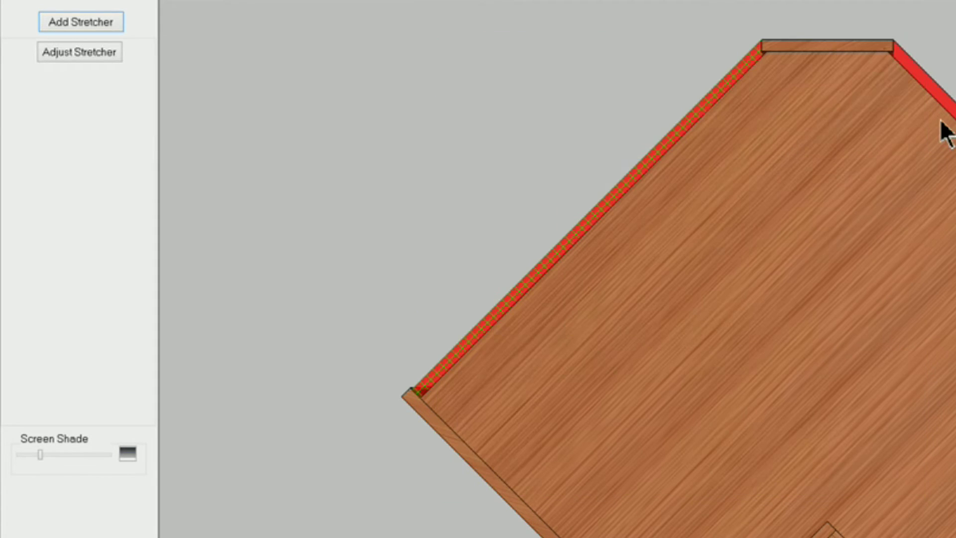
Step: Add a matching 2 inch wide 1/4 Generic stretcher to the phantom right back
left_click(943, 105)
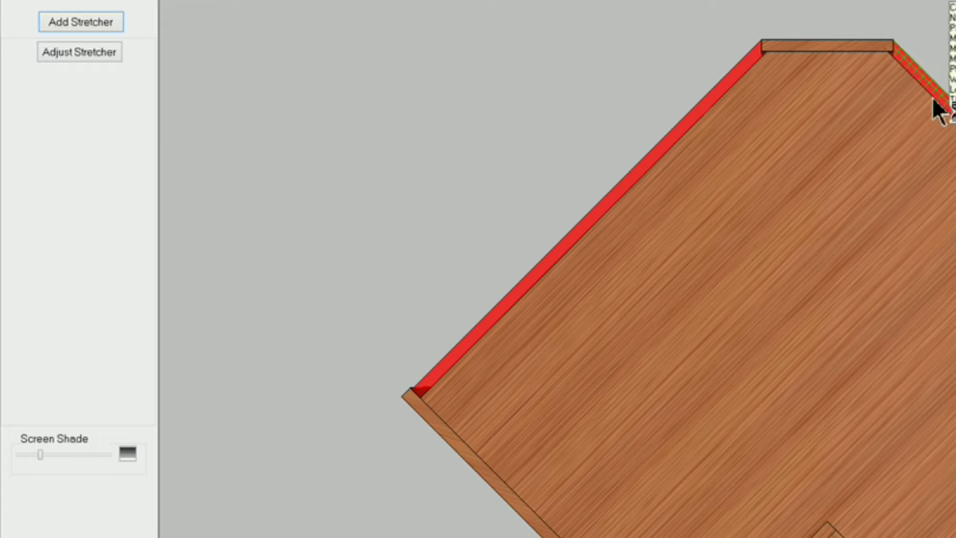
left_click(70, 19)
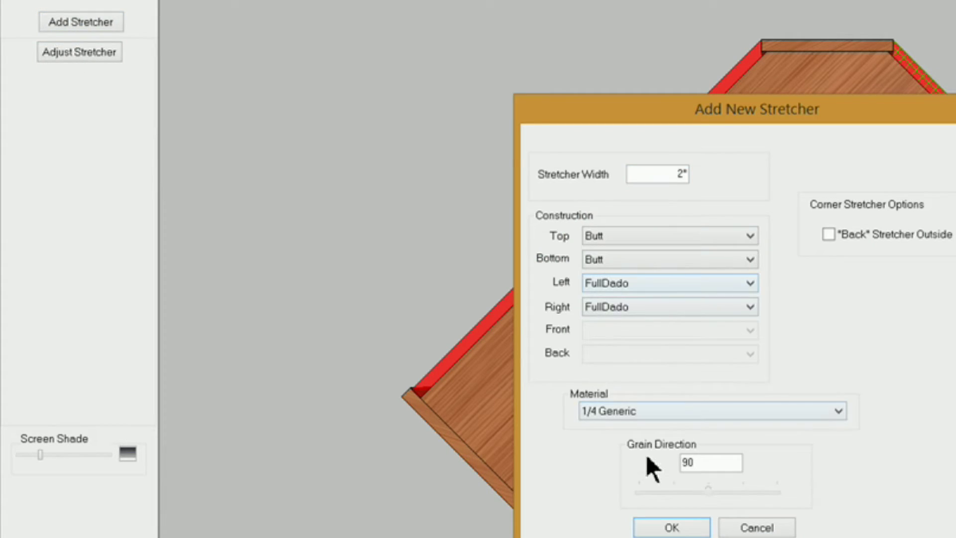
left_click(670, 527)
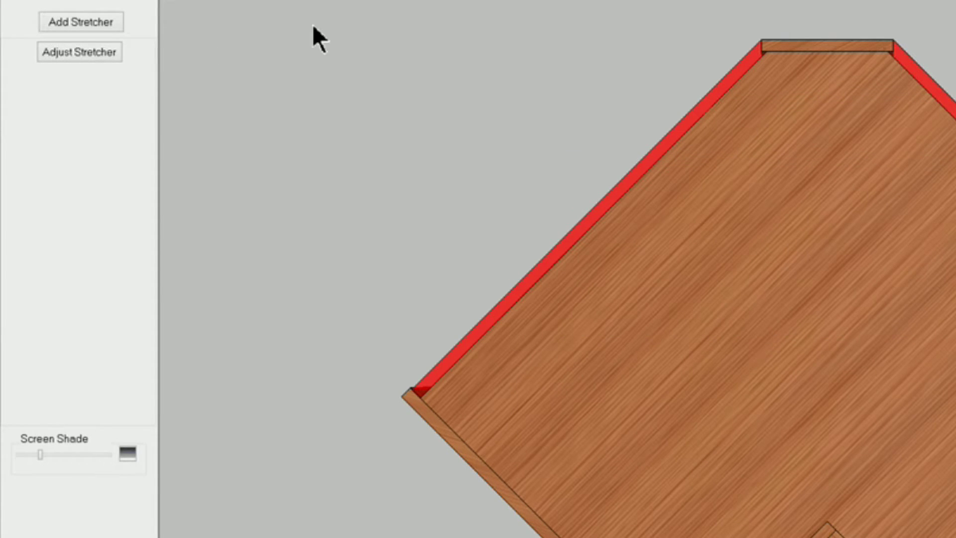
Step: Hide the cabinet's top and the shelf beneath it to expose the added stretchers
left_click(78, 52)
left_click(734, 257)
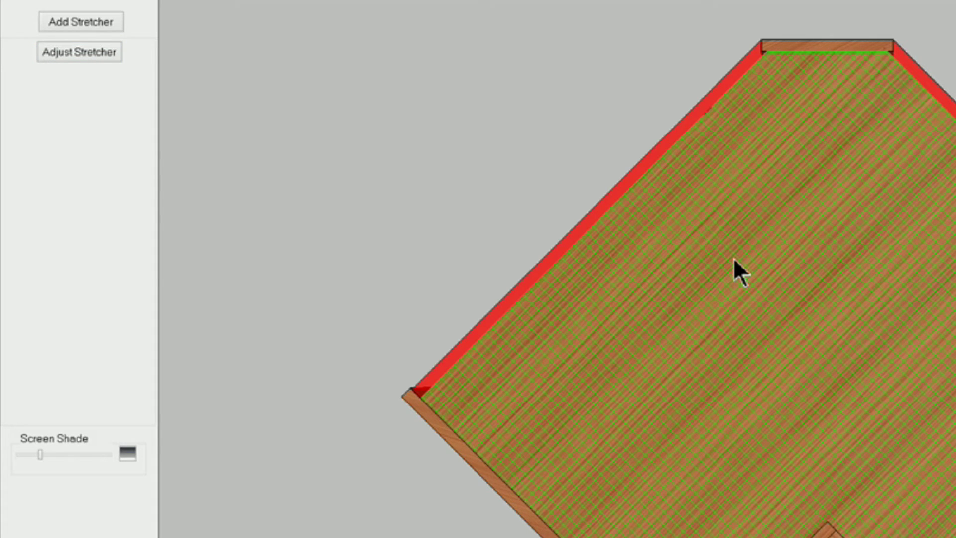
key("Delete")
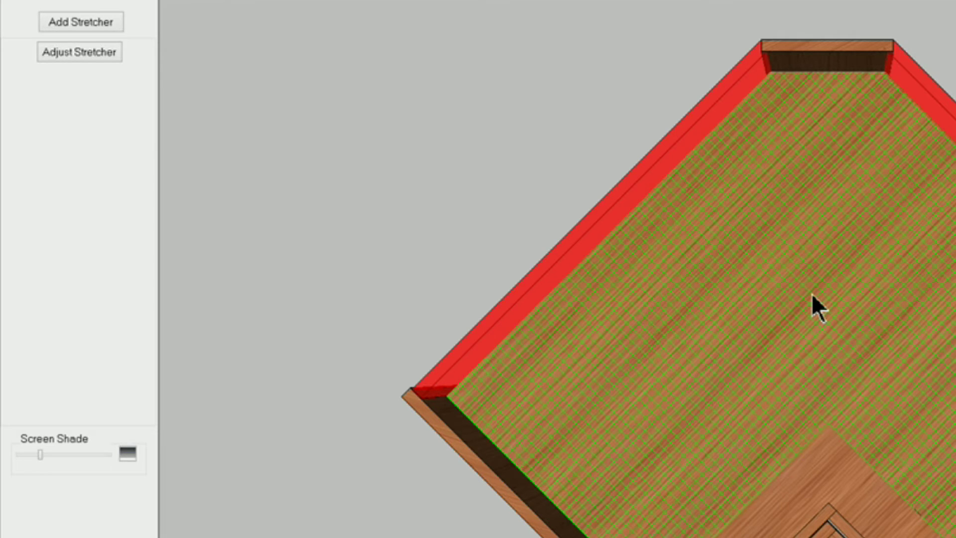
mouse_move(812, 294)
key("Delete")
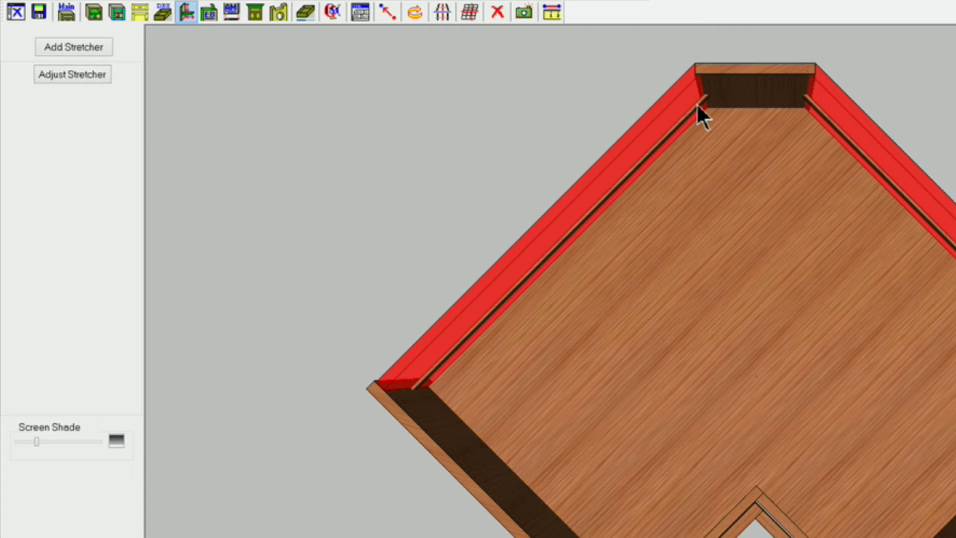
Step: Open the left back stretcher's advanced inset settings and associate Inset1 with the Top side of the Top part
left_click(76, 75)
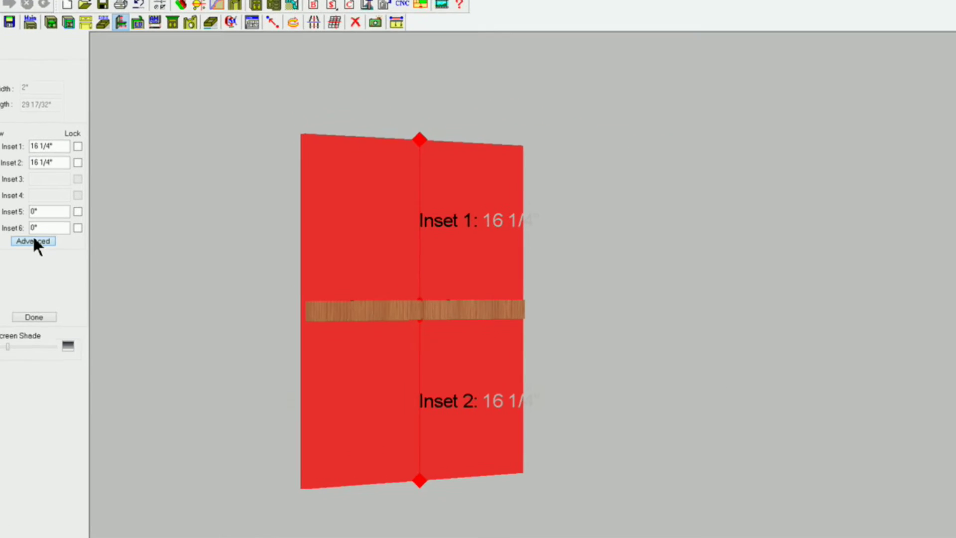
left_click(34, 242)
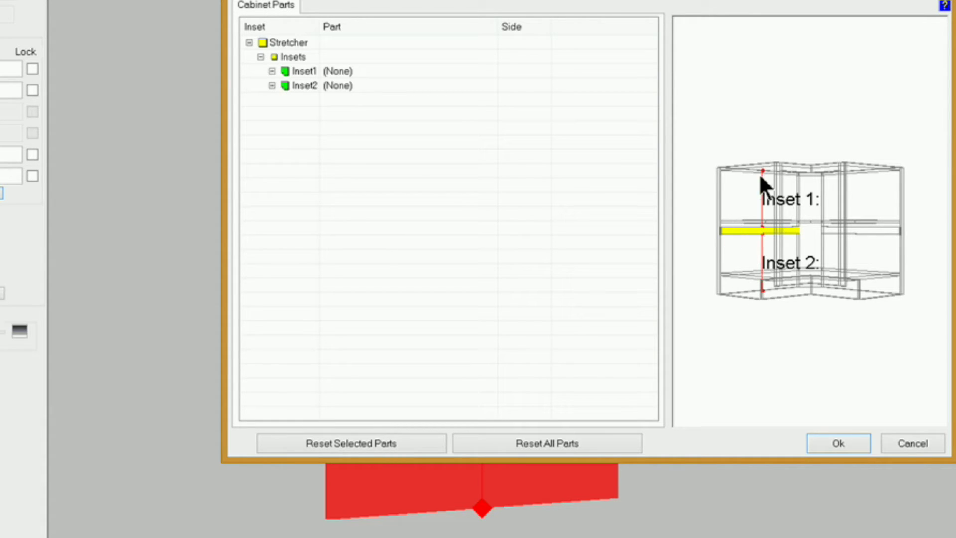
left_click(285, 70)
left_click(373, 70)
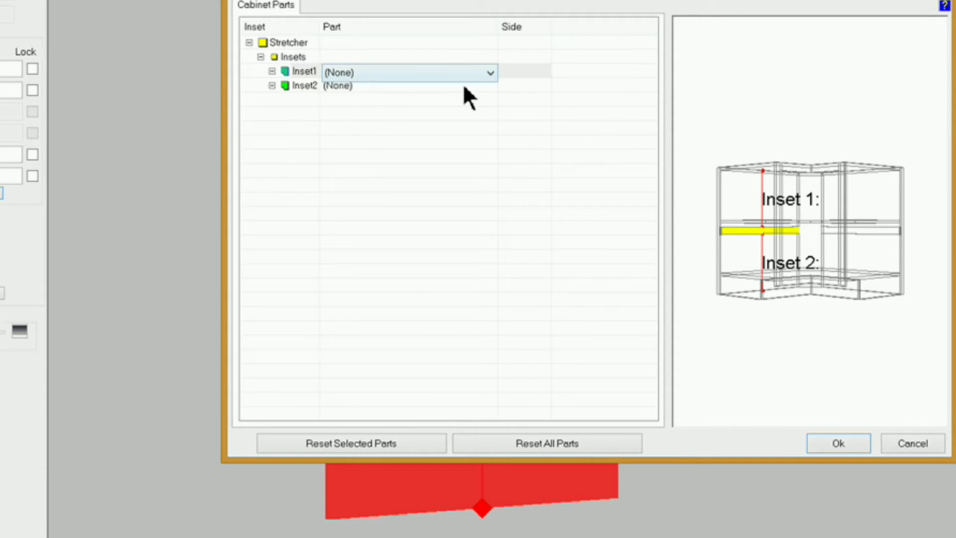
left_click(490, 75)
left_click(369, 99)
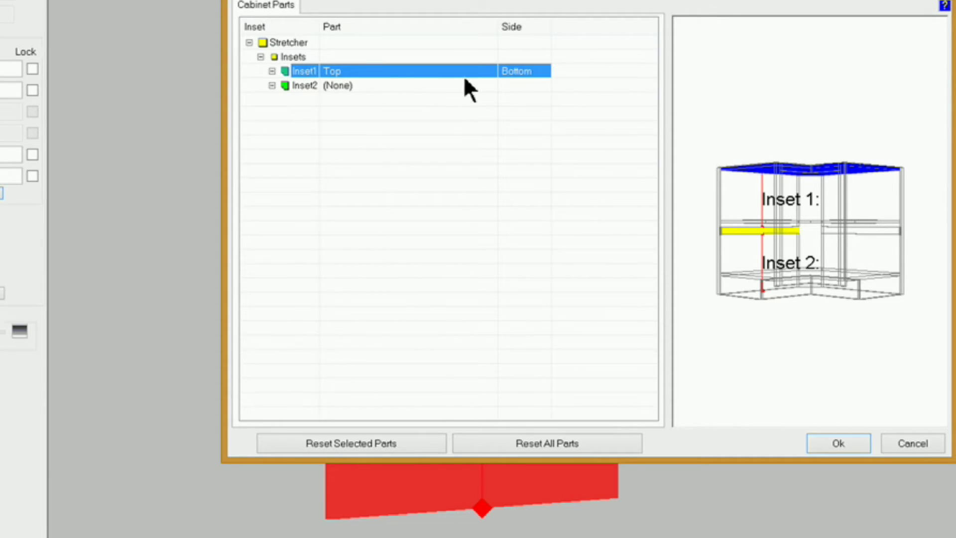
left_click(524, 71)
left_click(550, 73)
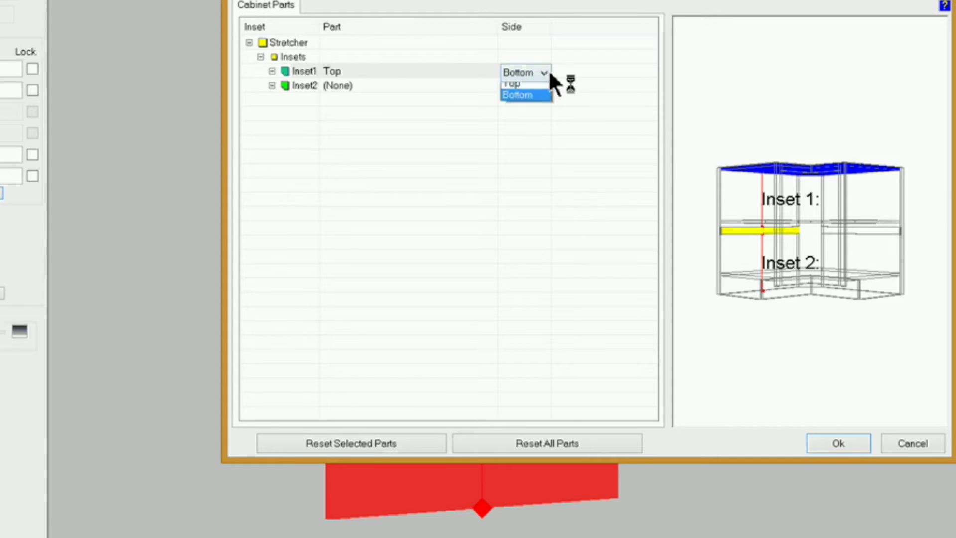
left_click(517, 88)
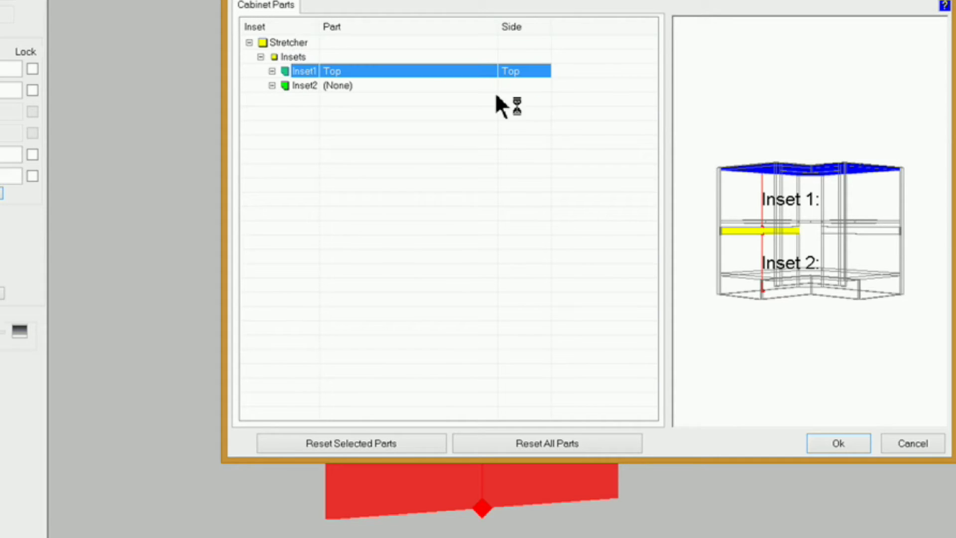
Step: Associate the left back stretcher's Inset2 with the Bottom side of the Deck and accept the inset associations
left_click(302, 86)
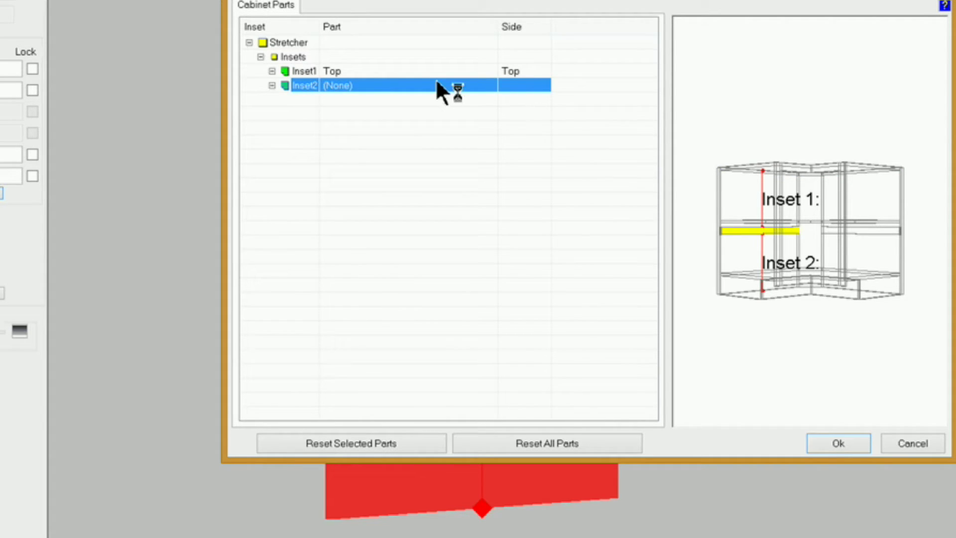
left_click(335, 87)
left_click(491, 87)
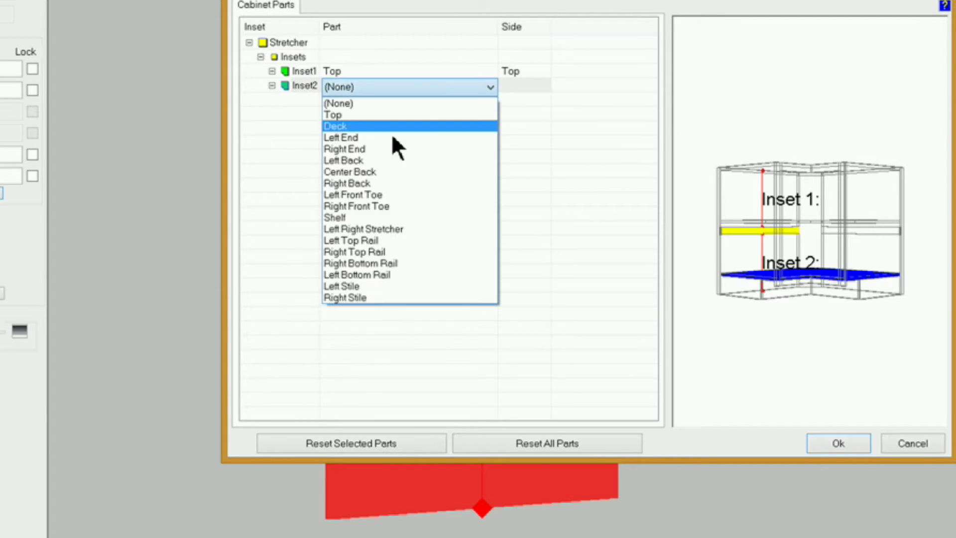
left_click(343, 125)
left_click(506, 83)
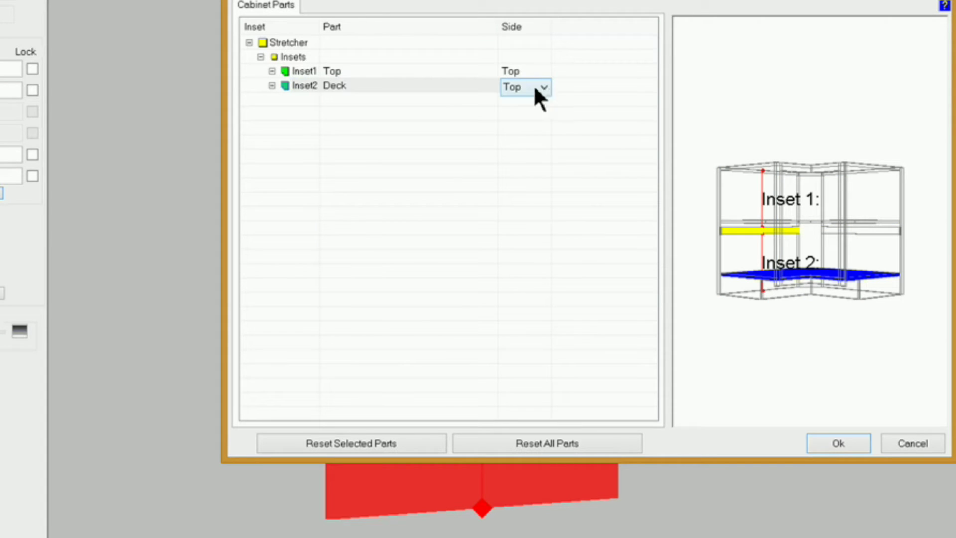
left_click(542, 86)
left_click(519, 115)
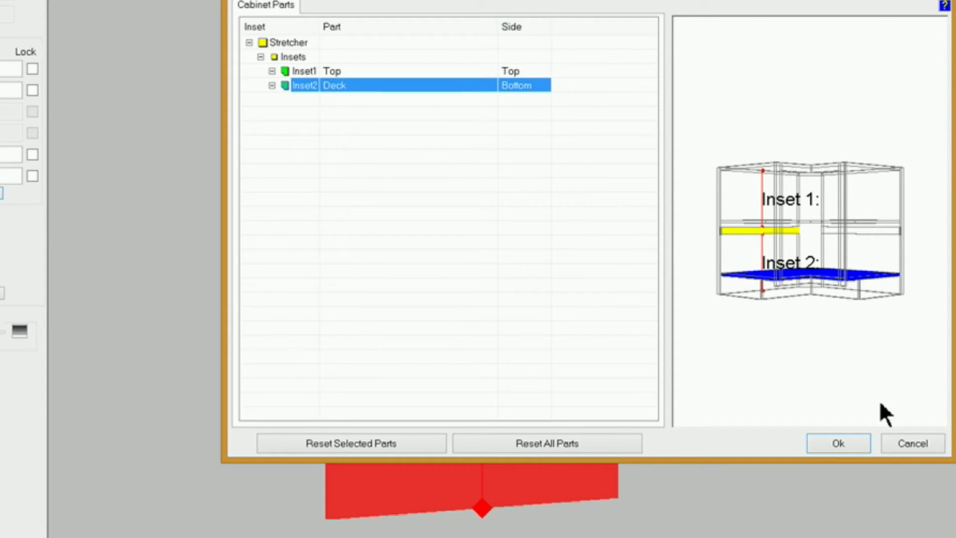
left_click(838, 444)
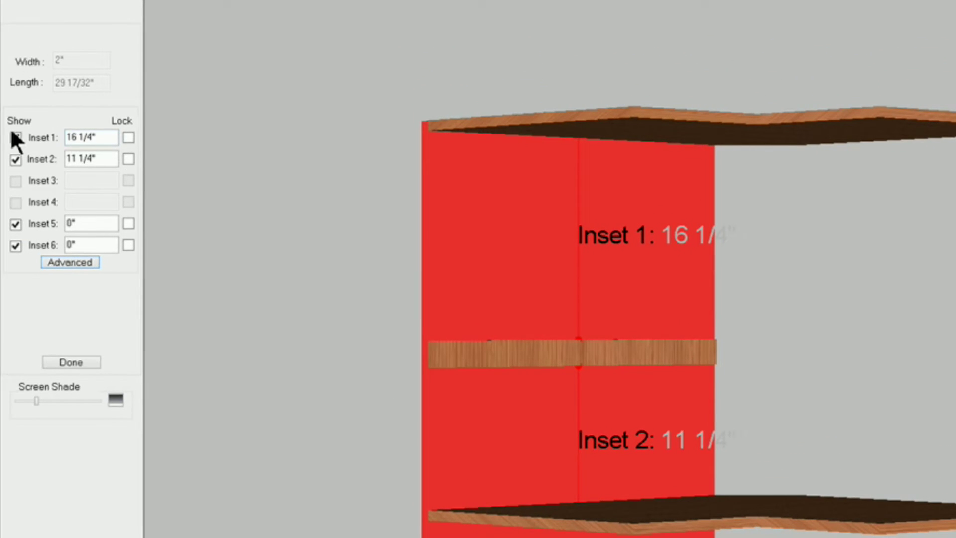
Step: Set the left back stretcher's Inset 1 and Inset 2 to 0", lock both, and finish adjusting it
left_click_drag(105, 138, 35, 128)
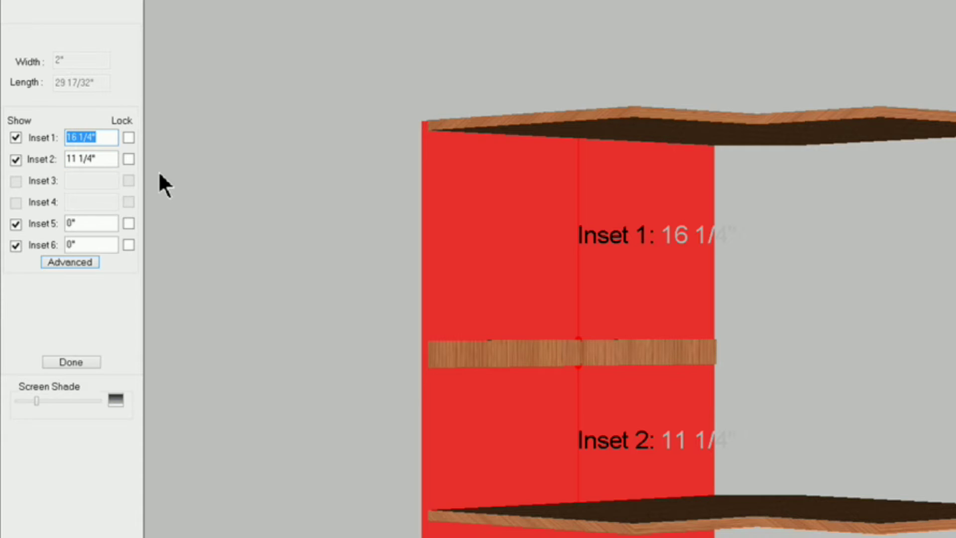
type("0")
left_click(129, 138)
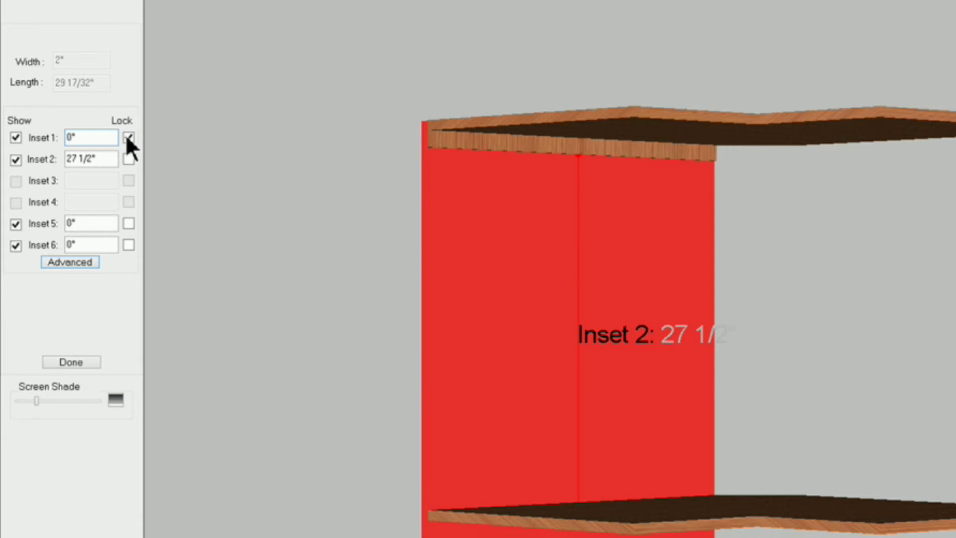
left_click_drag(105, 158, 8, 148)
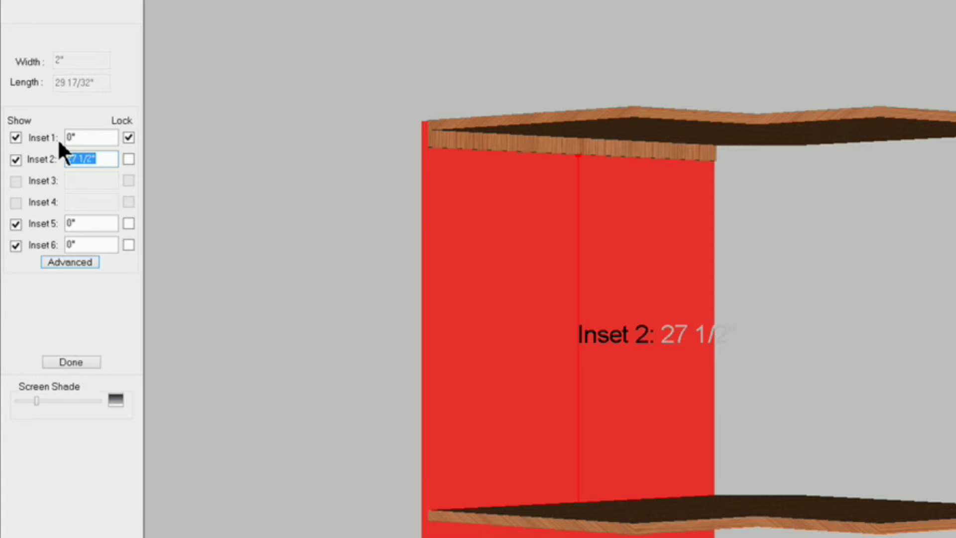
type("0")
left_click(129, 159)
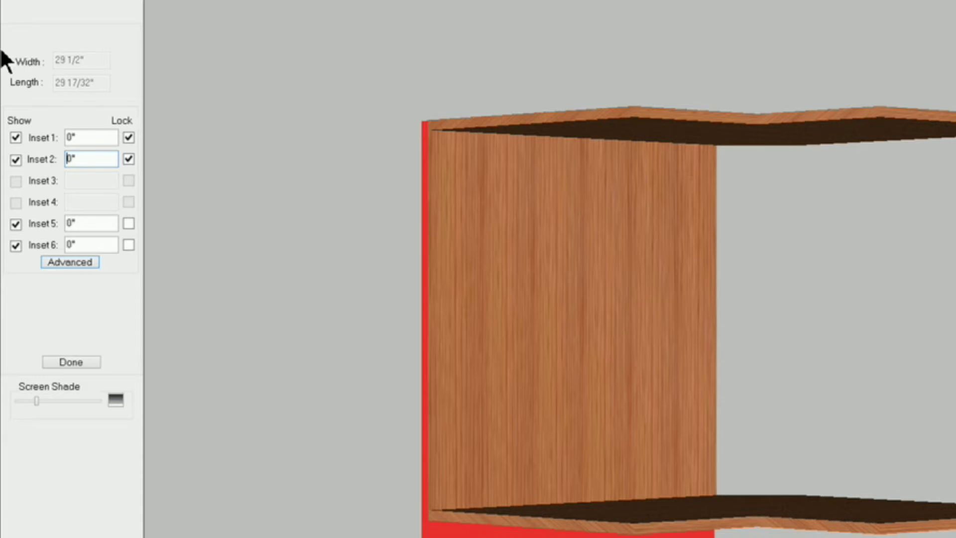
left_click(70, 361)
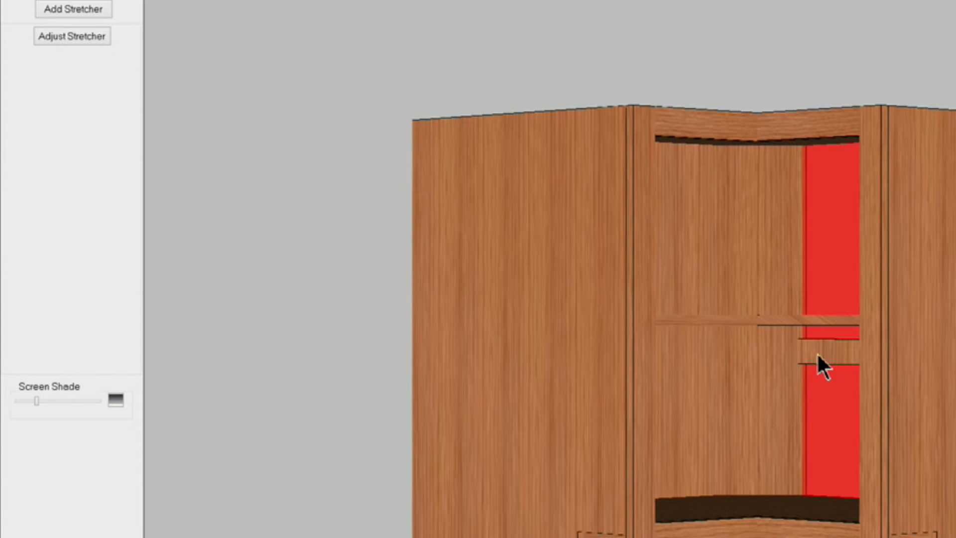
Step: Open the right back stretcher's advanced inset settings and associate Inset1 with the Top side of the Top part
left_click(817, 351)
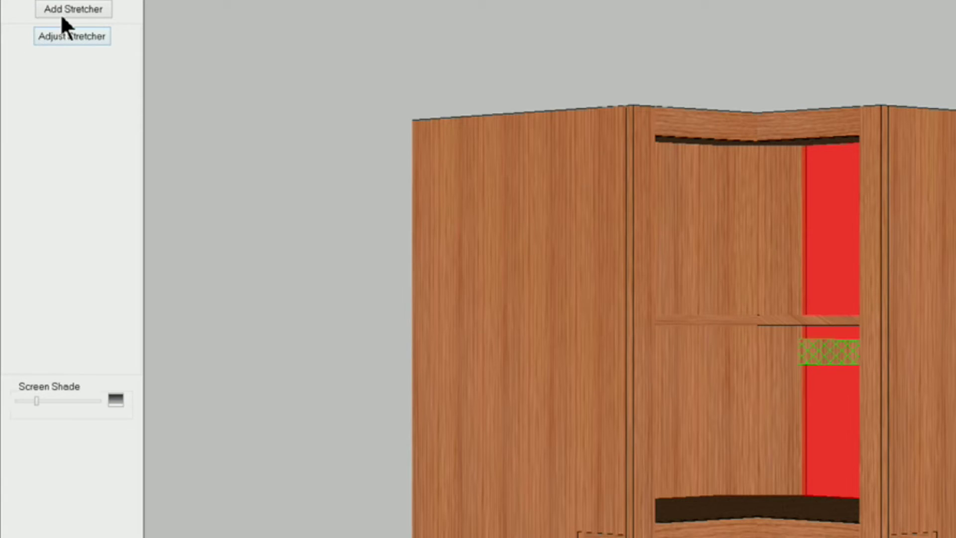
left_click(63, 34)
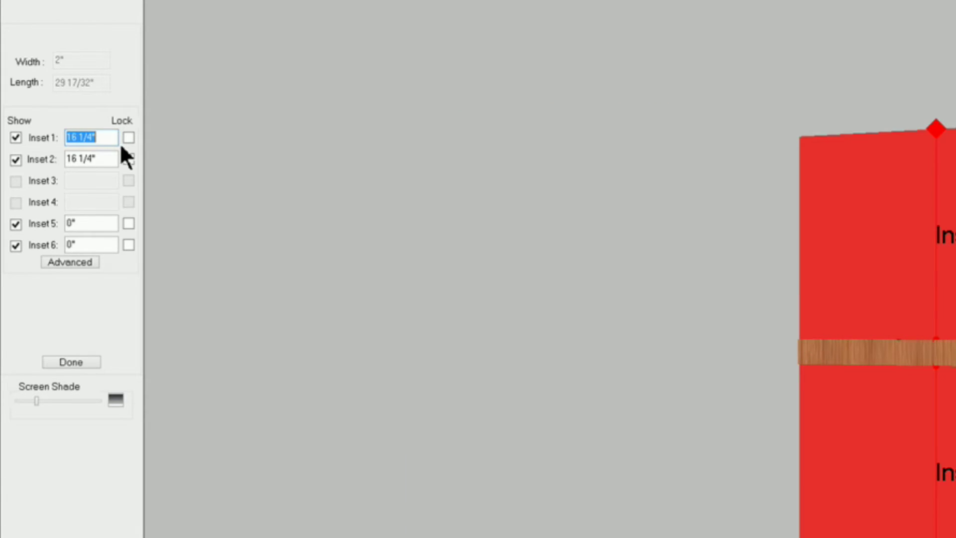
left_click(66, 262)
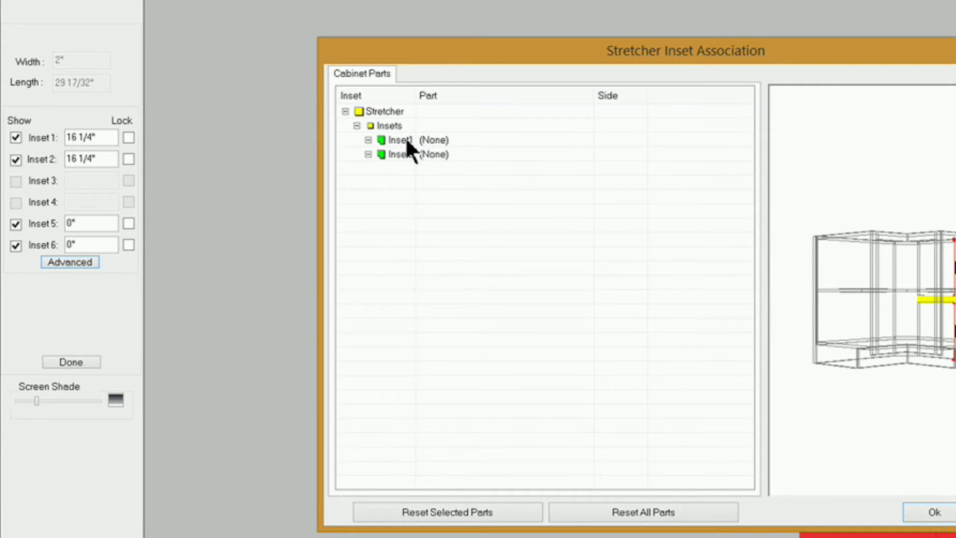
left_click(470, 141)
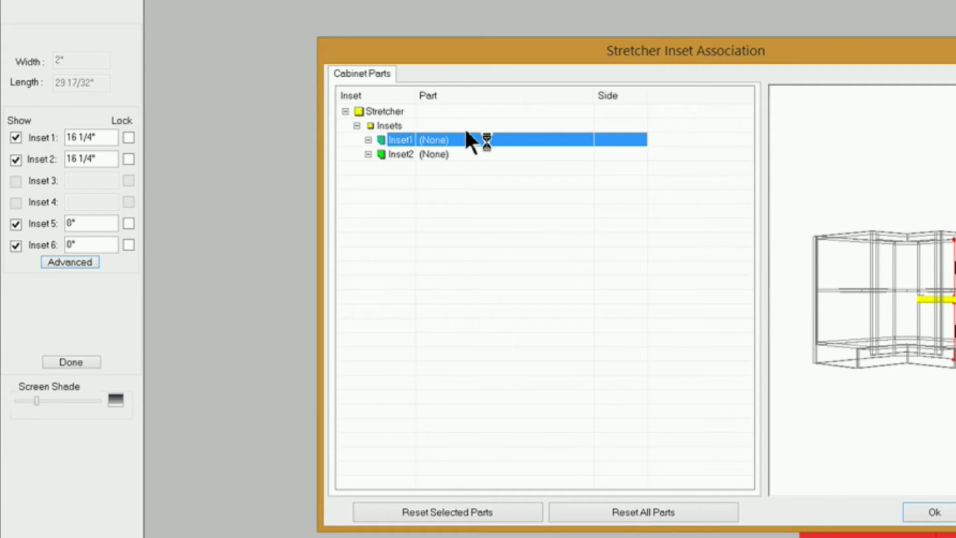
left_click(444, 141)
left_click(581, 142)
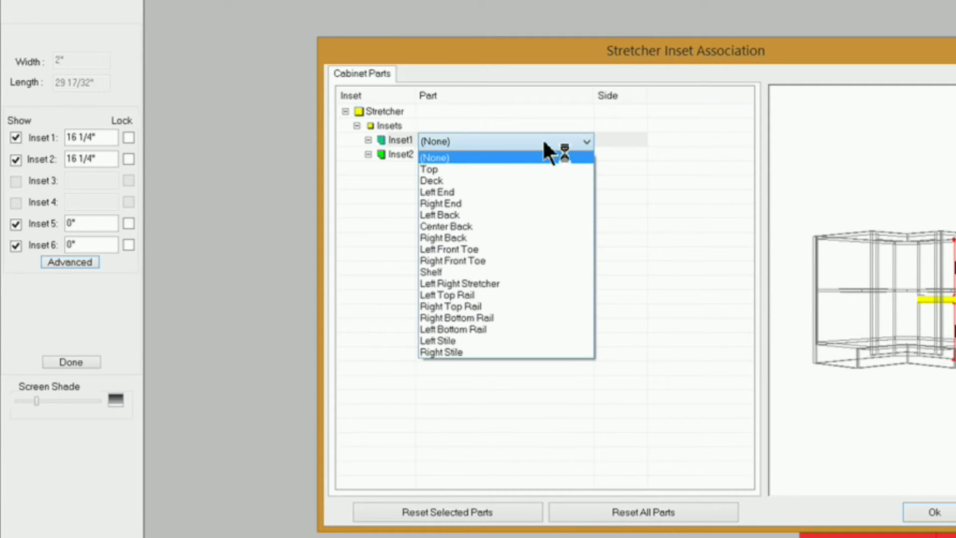
left_click(456, 171)
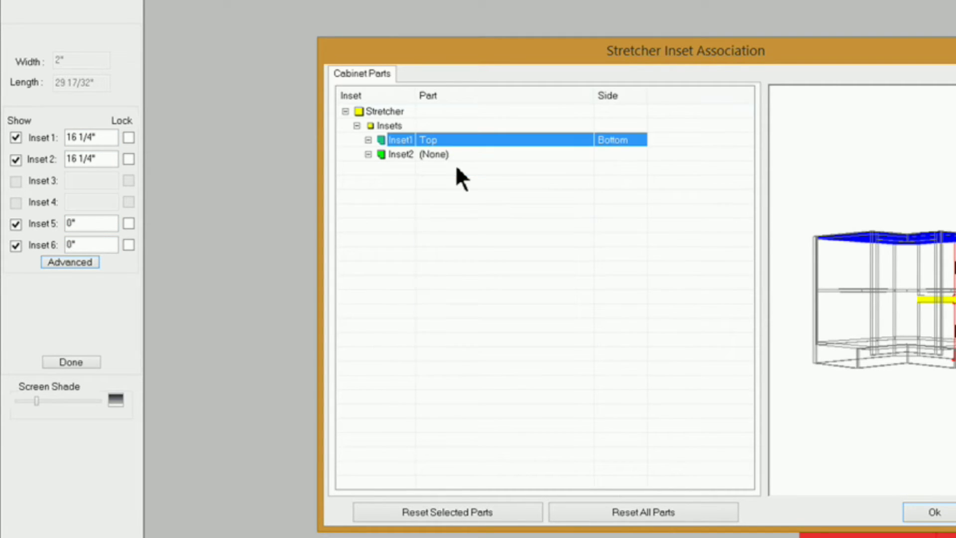
left_click(618, 139)
left_click(642, 140)
left_click(616, 159)
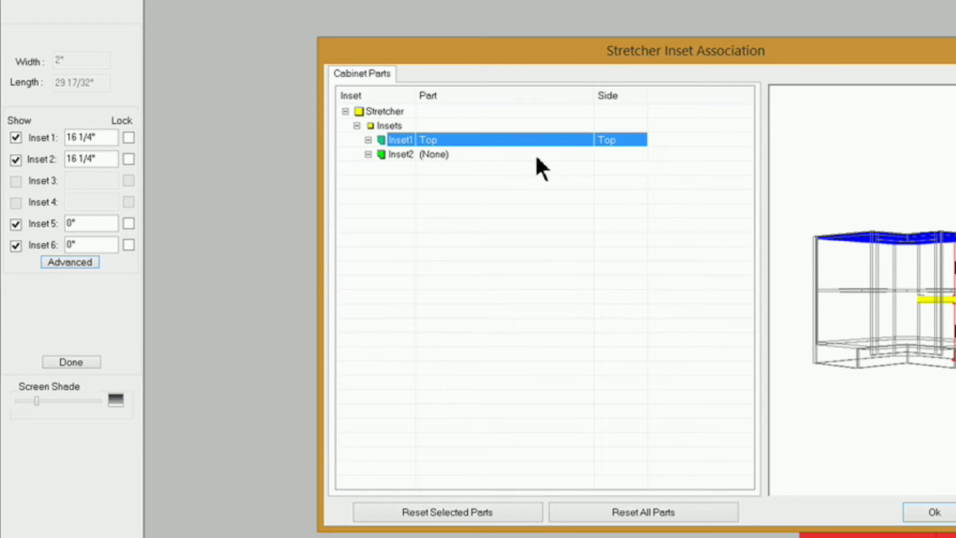
Step: Associate the right back stretcher's Inset2 with the Deck's Bottom side, and set and lock Inset 1 and Inset 2 at 0"
left_click(421, 154)
left_click(587, 156)
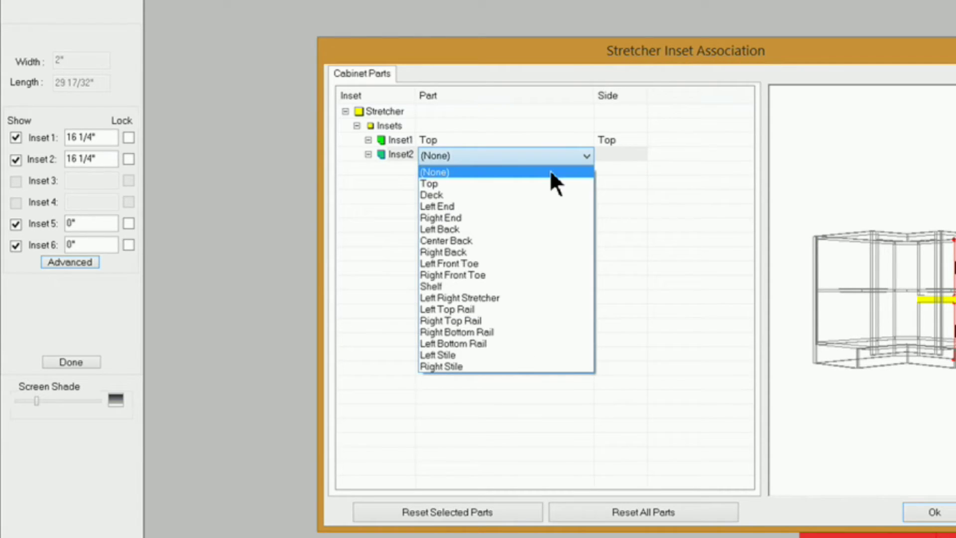
left_click(458, 199)
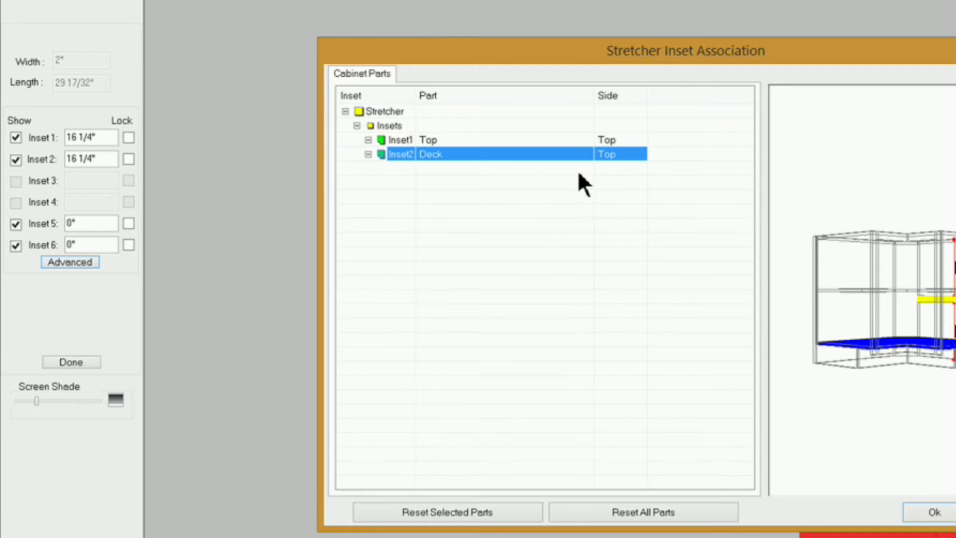
left_click(602, 155)
left_click(641, 156)
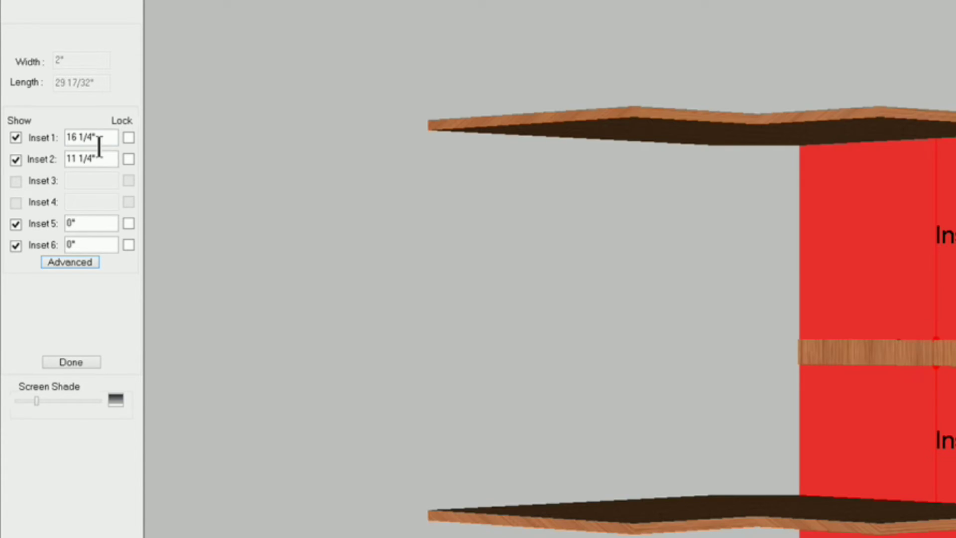
left_click_drag(109, 138, 66, 137)
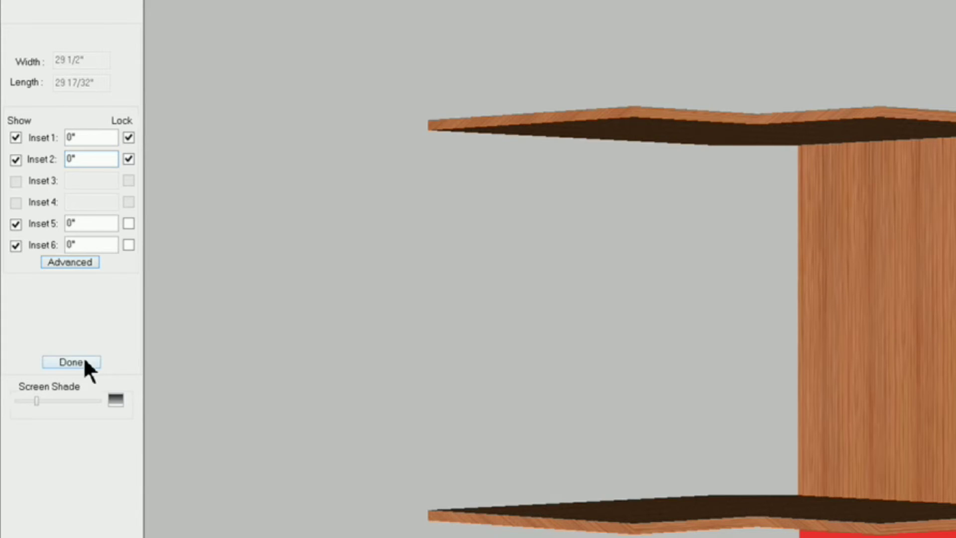
left_click(84, 359)
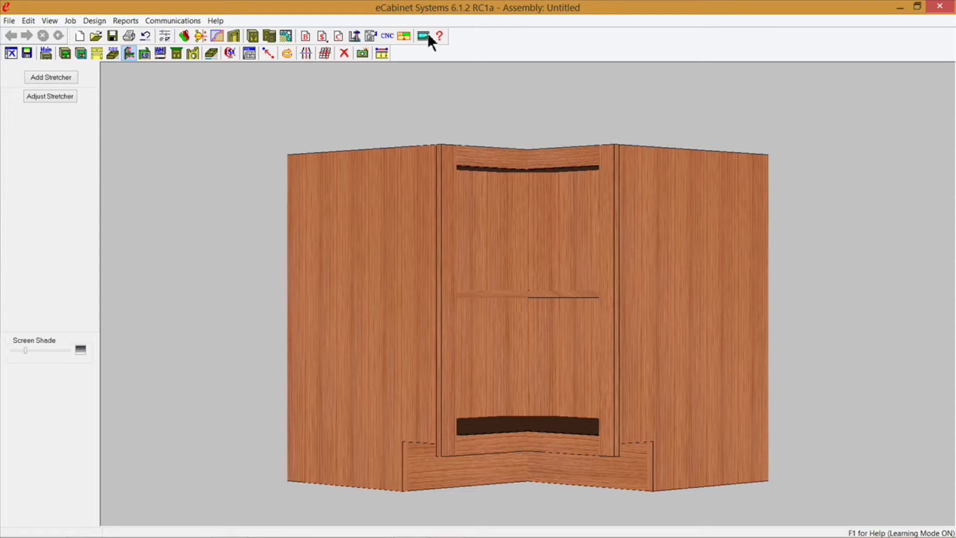
Step: Return to the main cabinet editor, set the construction plane to Top, and open the cabinet's top panel in the part editor
left_click(47, 53)
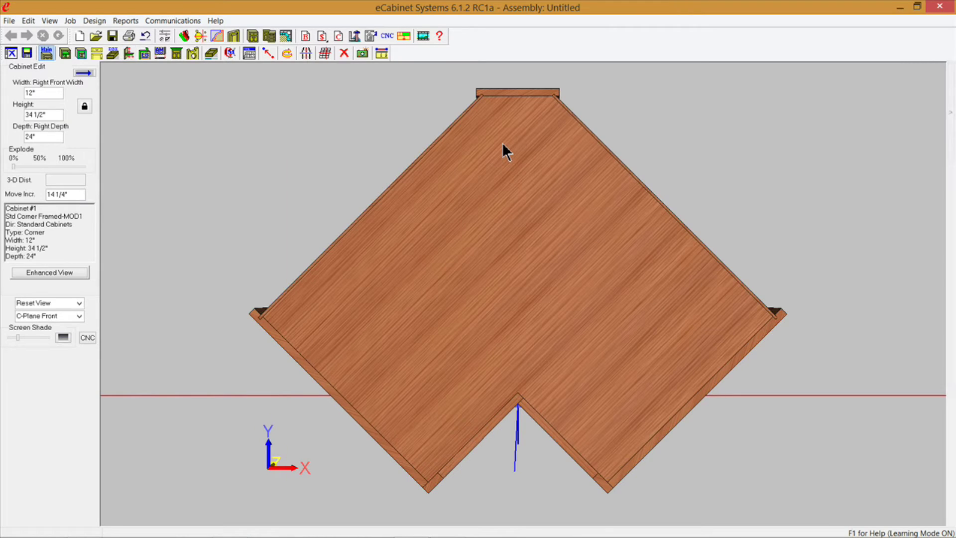
mouse_move(503, 145)
key("t")
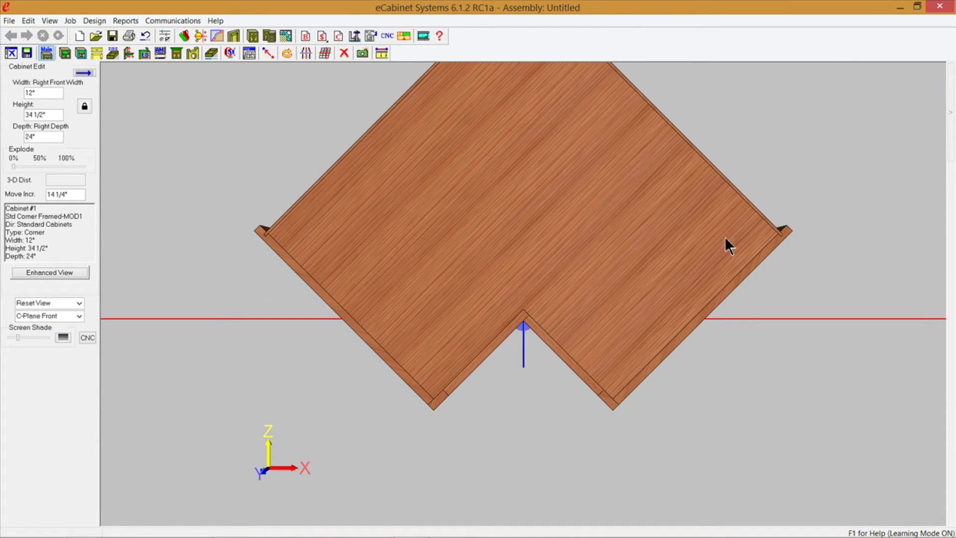
key("ctrl+t")
mouse_move(748, 204)
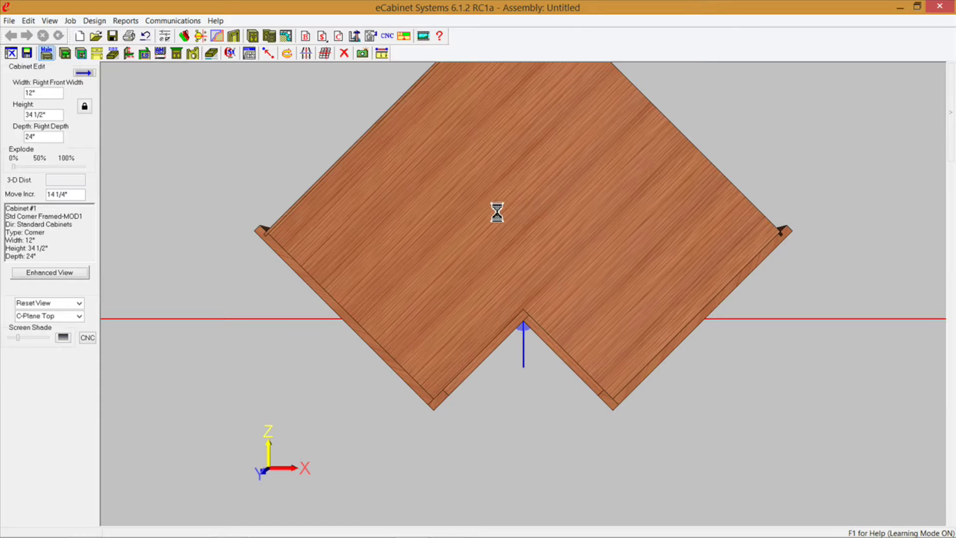
left_click(318, 185)
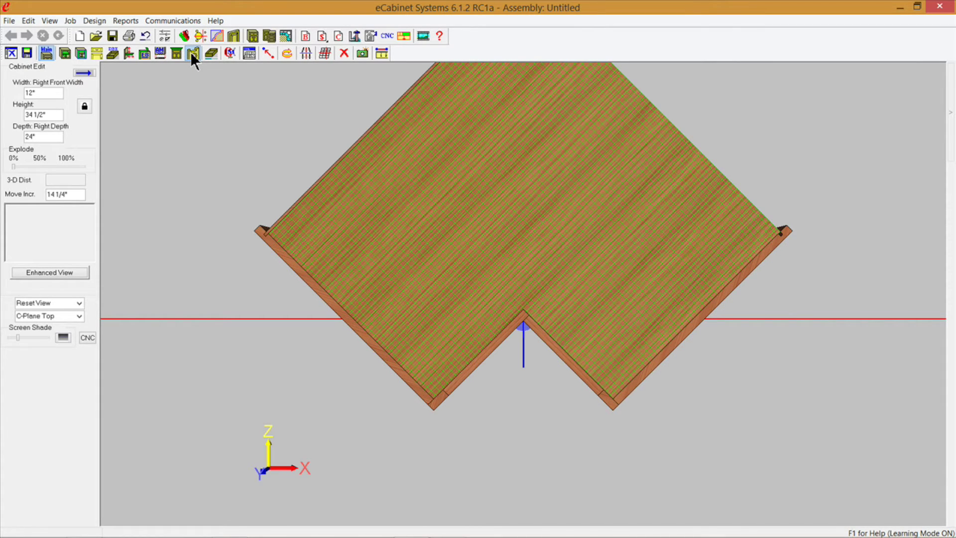
left_click(192, 53)
double_click(324, 160)
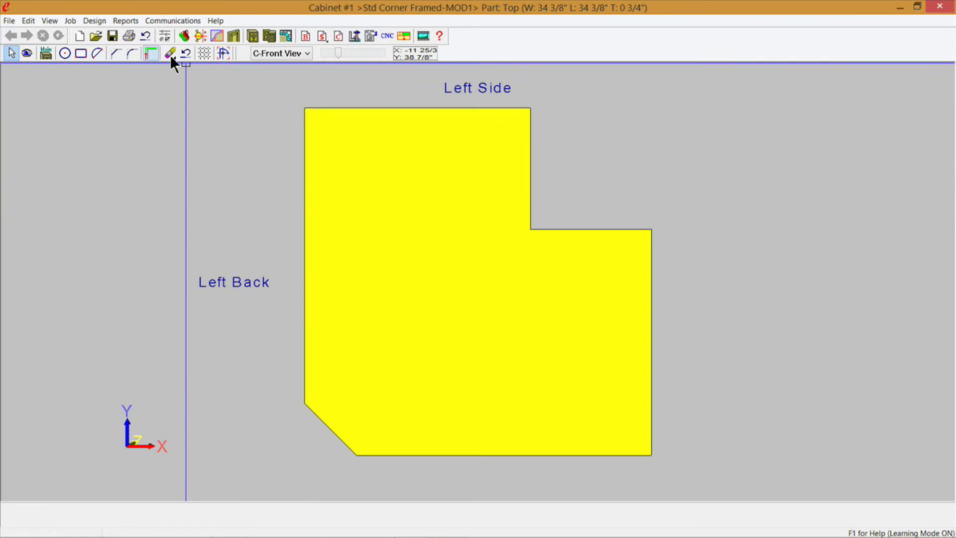
Step: Convert the top panel's full perimeter into contour geometry and keep the part changes on returning to the cabinet
left_click(223, 53)
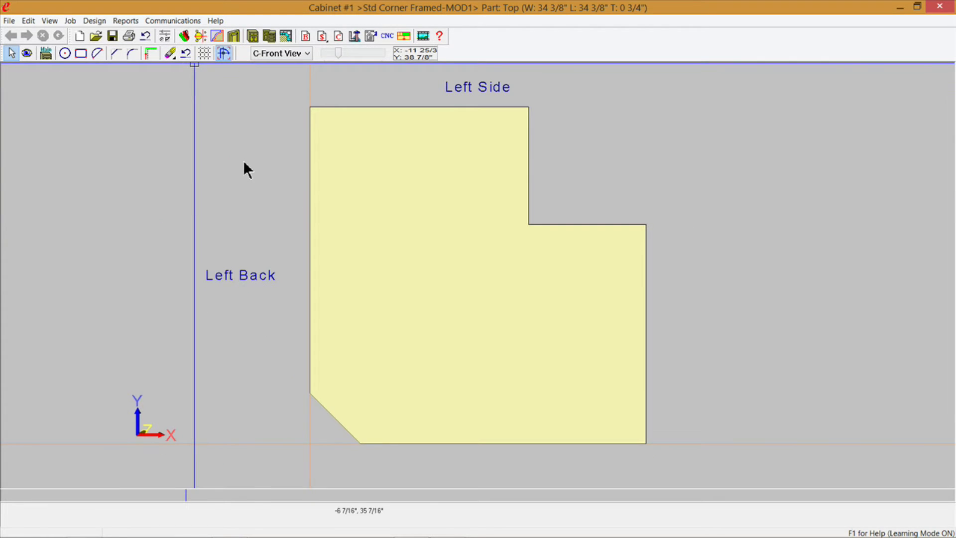
right_click(181, 184)
left_click(225, 336)
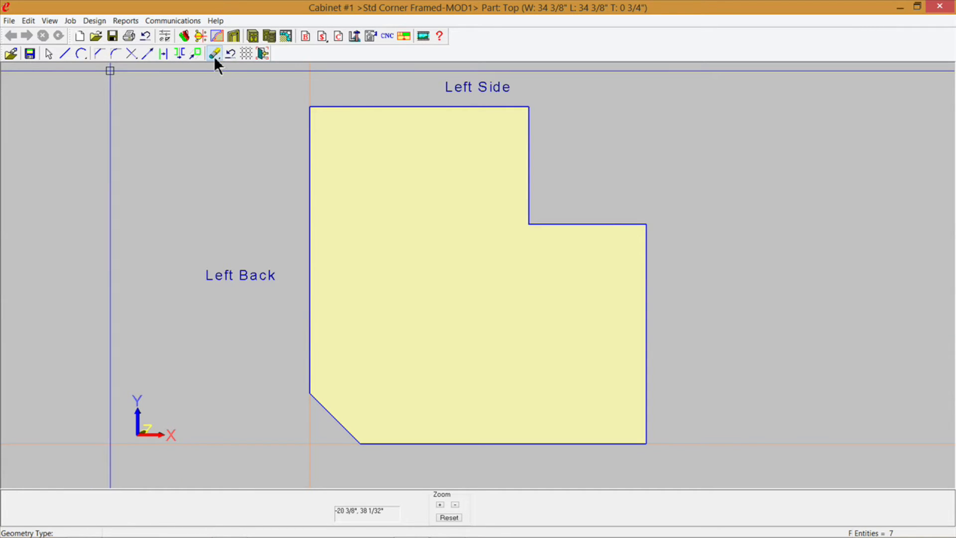
left_click(264, 53)
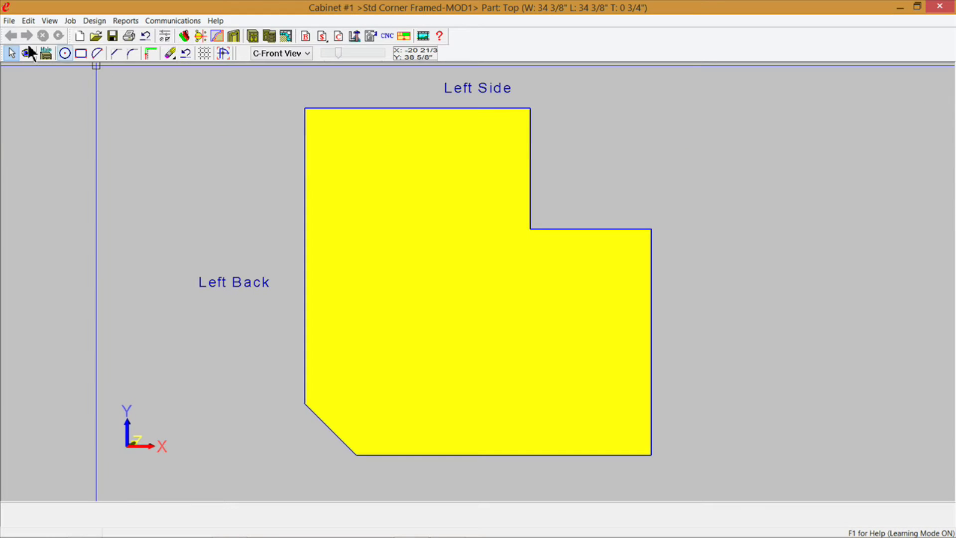
left_click(47, 53)
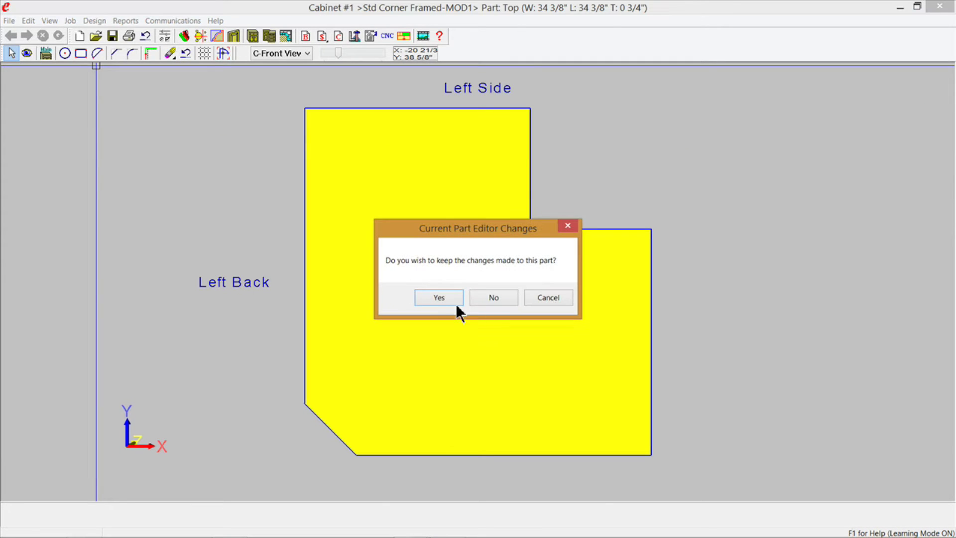
left_click(440, 298)
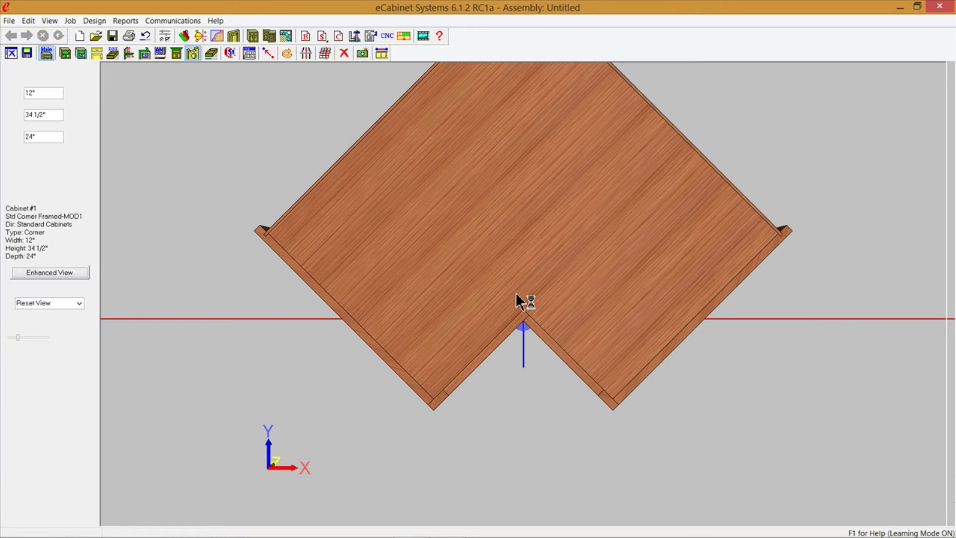
Step: Set the construction plane to Bottom, then open the cabinet's deck in the part editor and return to the cabinet keeping the part changes
key("Up")
key("Up")
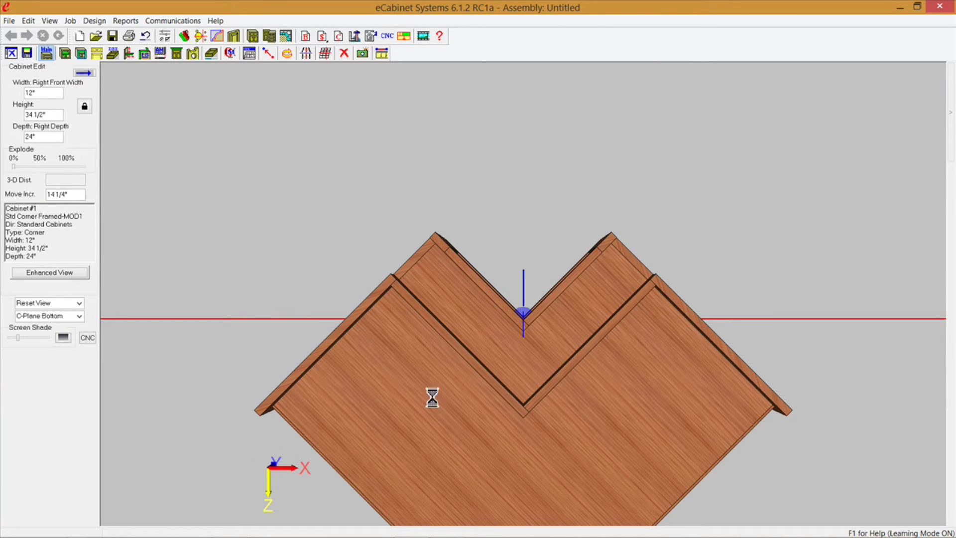
left_click(152, 420)
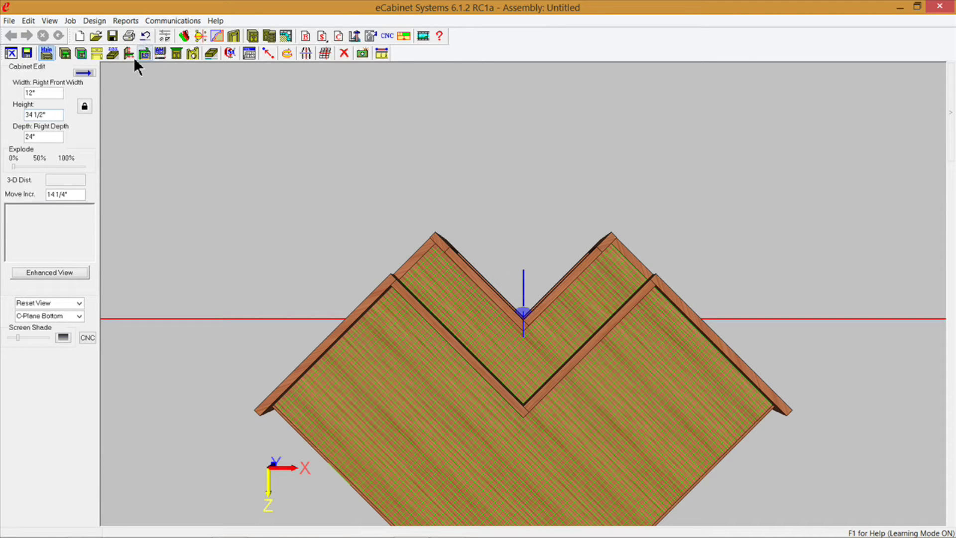
left_click(192, 53)
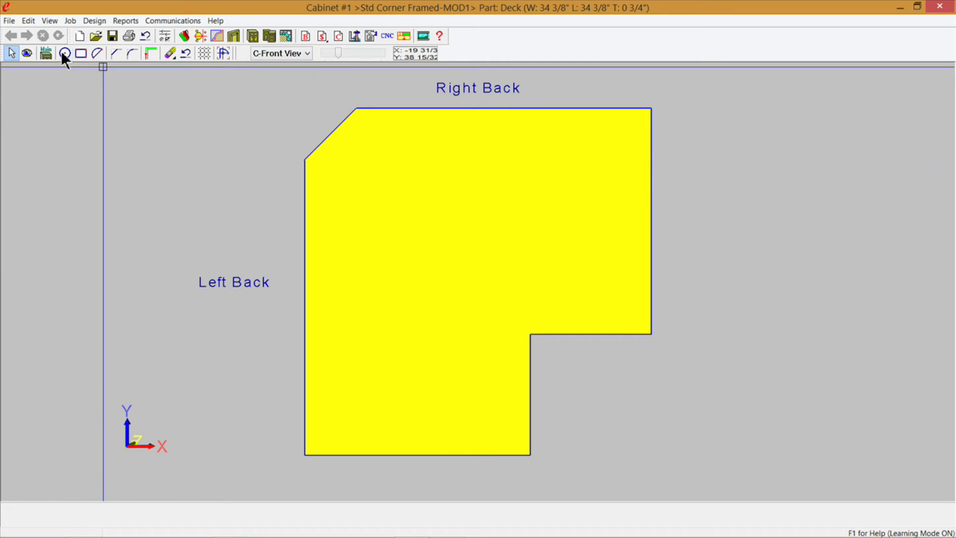
left_click(46, 53)
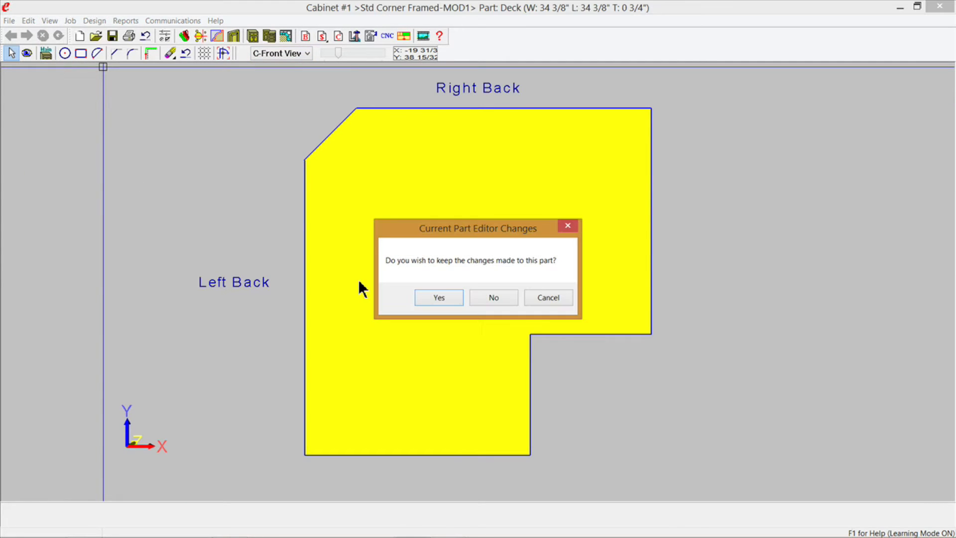
left_click(455, 299)
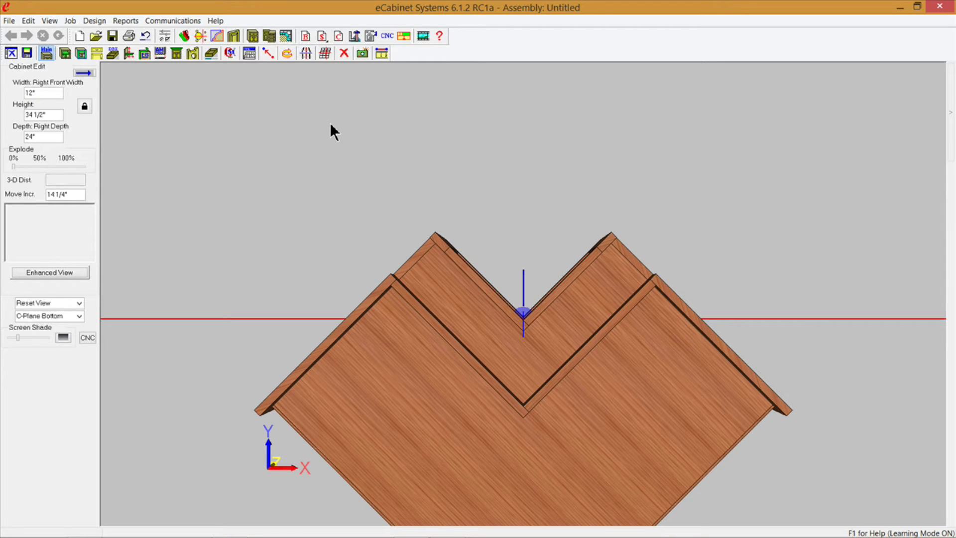
Step: Return the construction plane to Top and set the top's Back construction joint to BlindDado in the cabinet's construction settings
left_click_drag(343, 121, 348, 15)
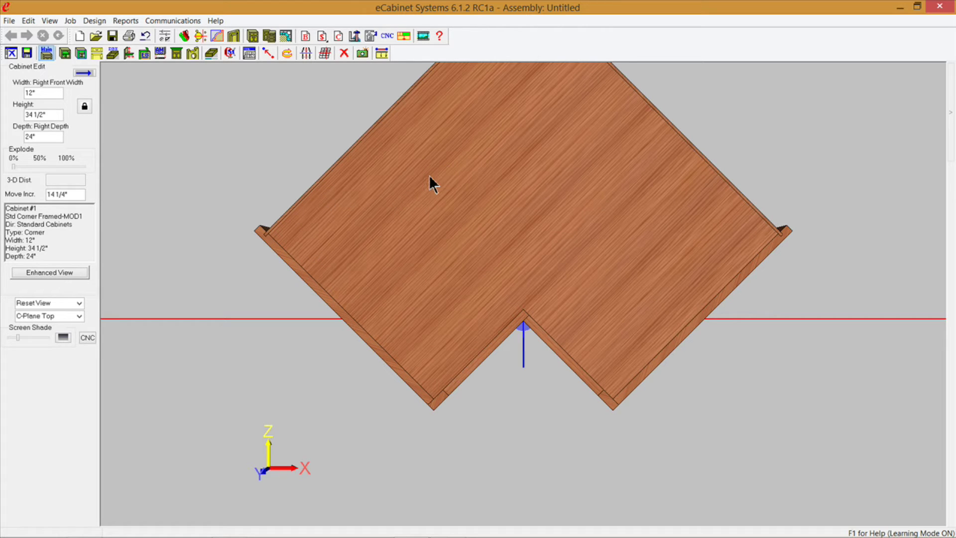
left_click_drag(405, 301, 490, 152)
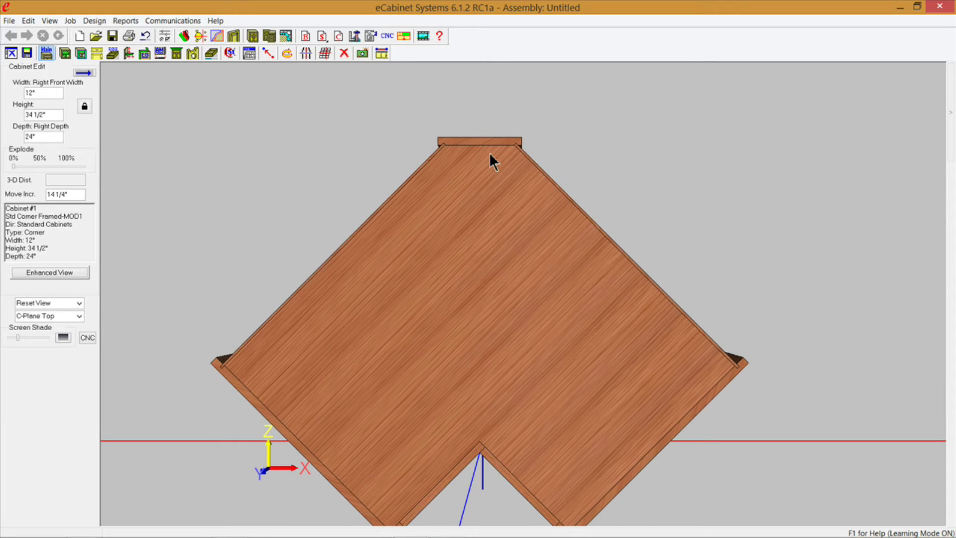
left_click(251, 52)
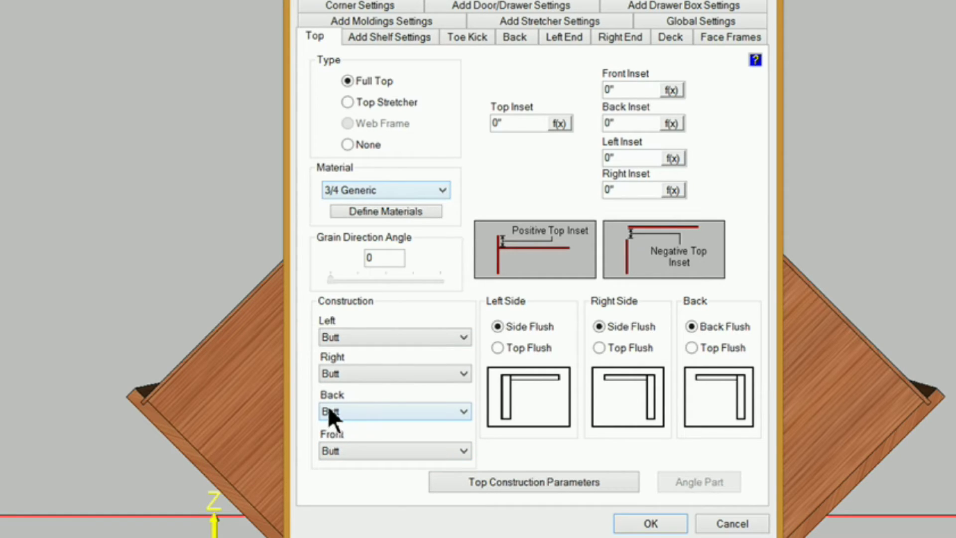
left_click(464, 410)
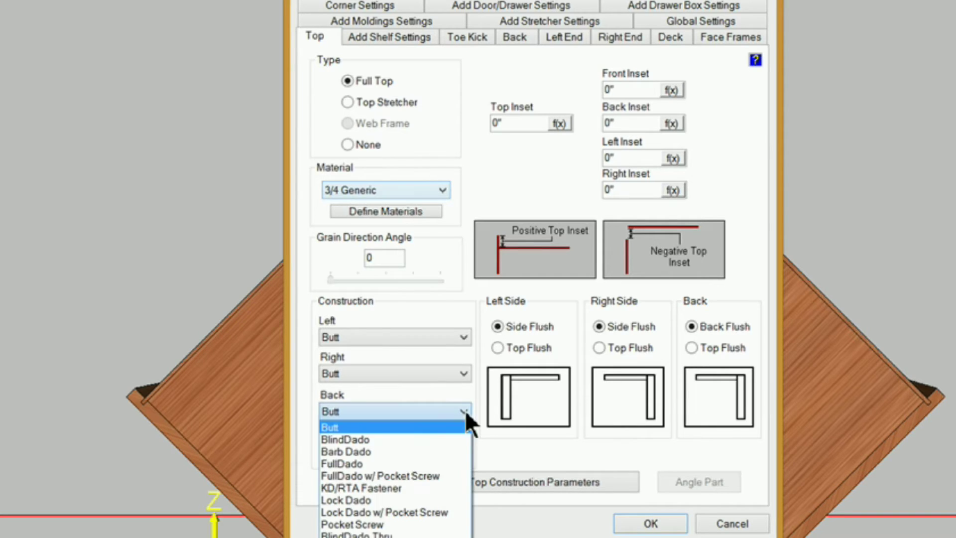
left_click(348, 440)
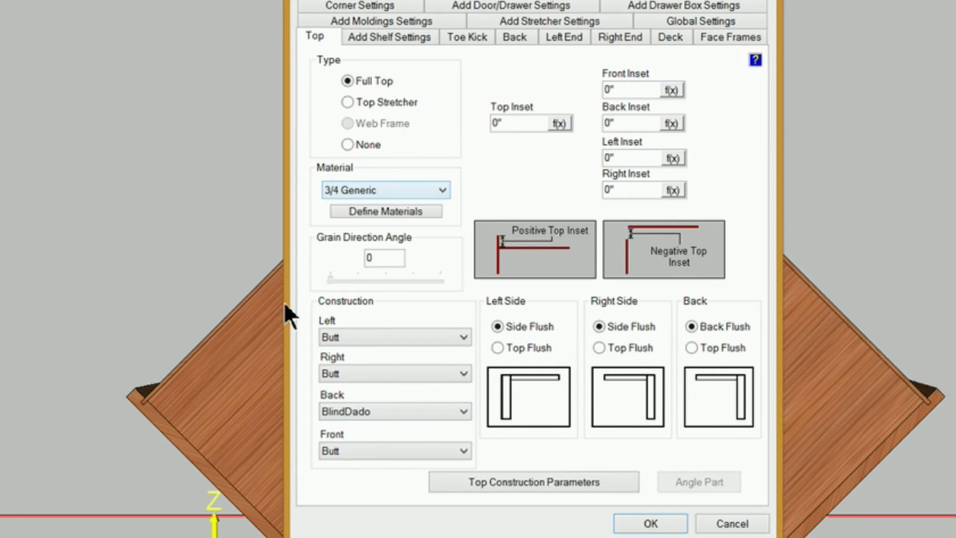
Step: Set the deck's Back construction joint to BlindDado and apply the construction settings to the cabinet
left_click(668, 36)
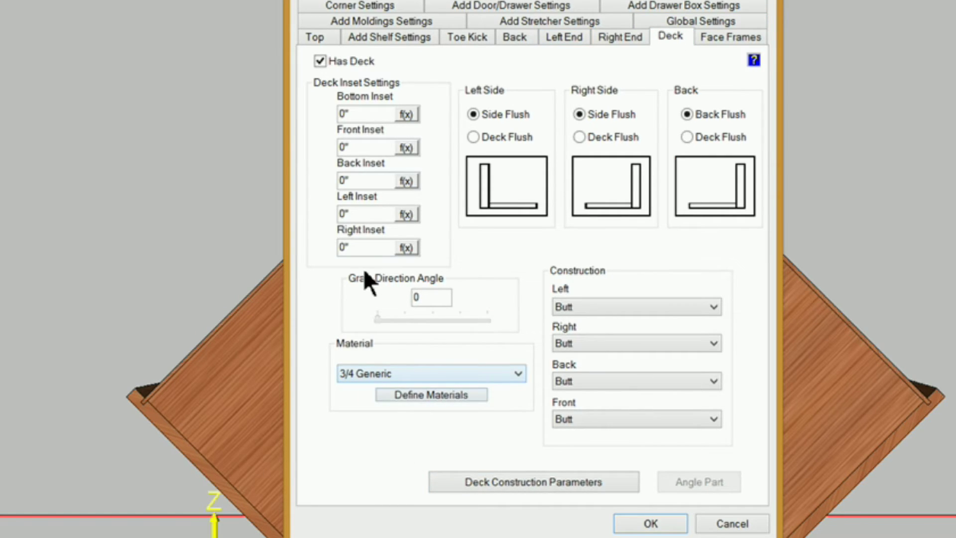
left_click(567, 375)
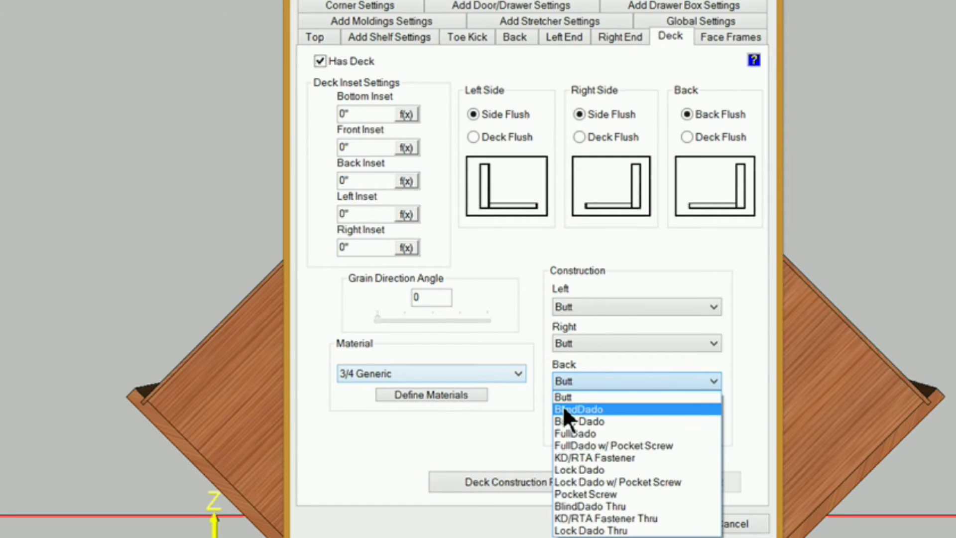
left_click(564, 406)
left_click(651, 524)
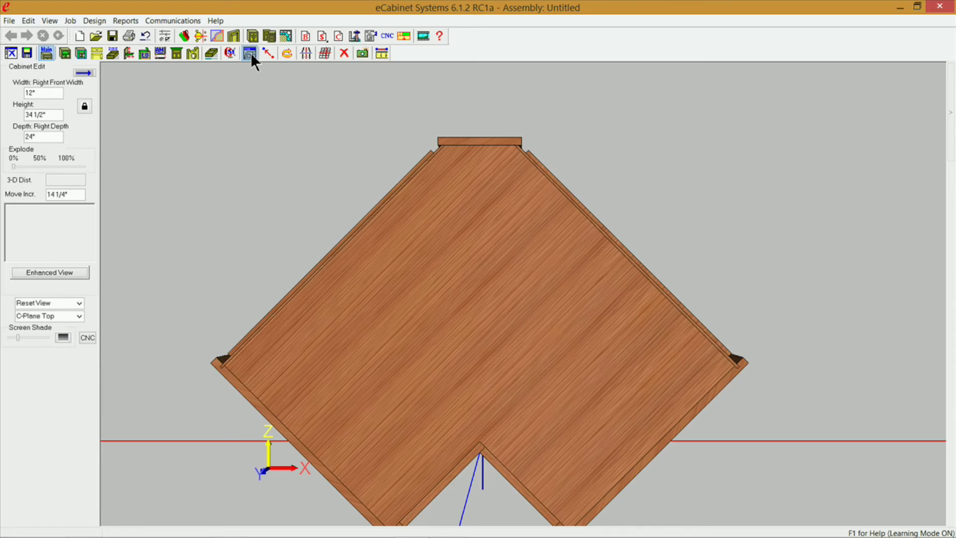
Step: Review the top's construction parameters for the dado depth, clearances and blind dado tenon settings, leaving without changes
left_click(250, 53)
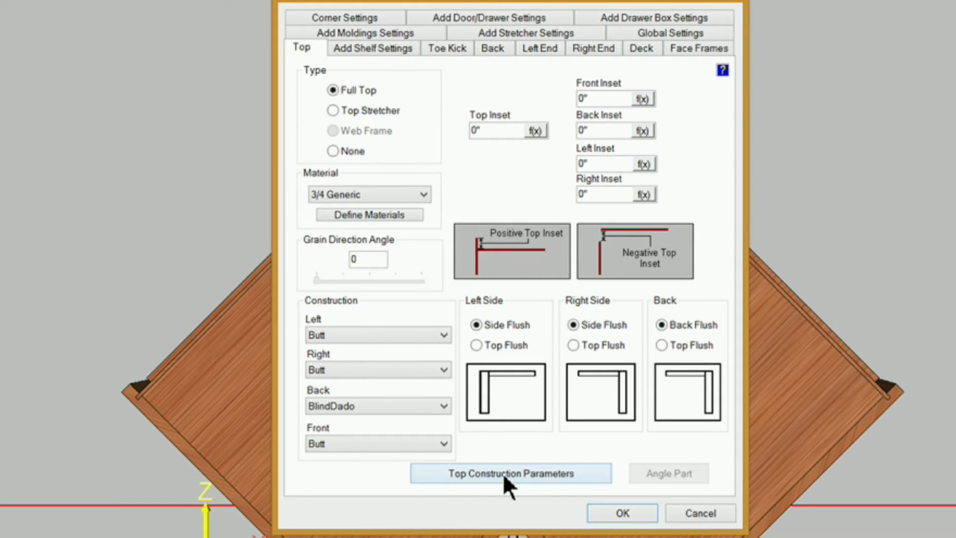
left_click(503, 472)
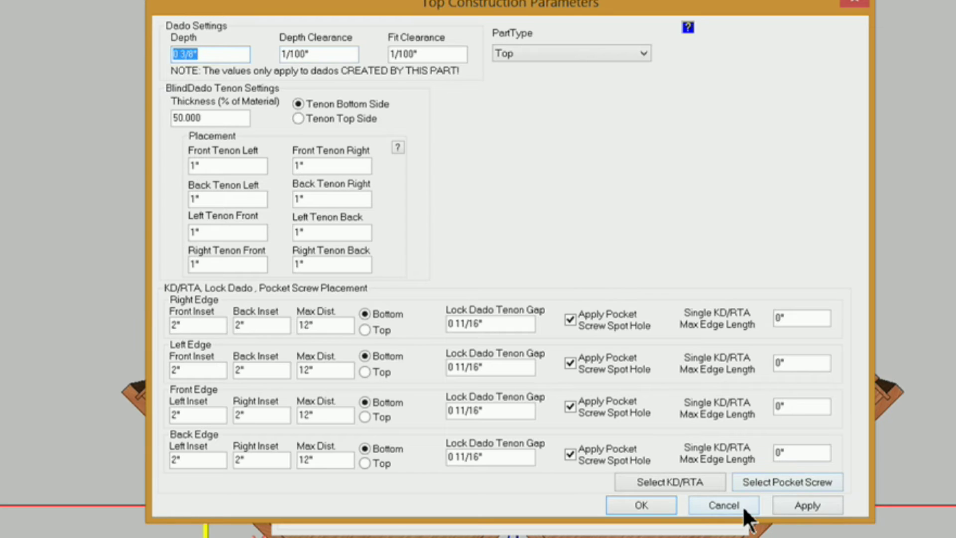
left_click(717, 504)
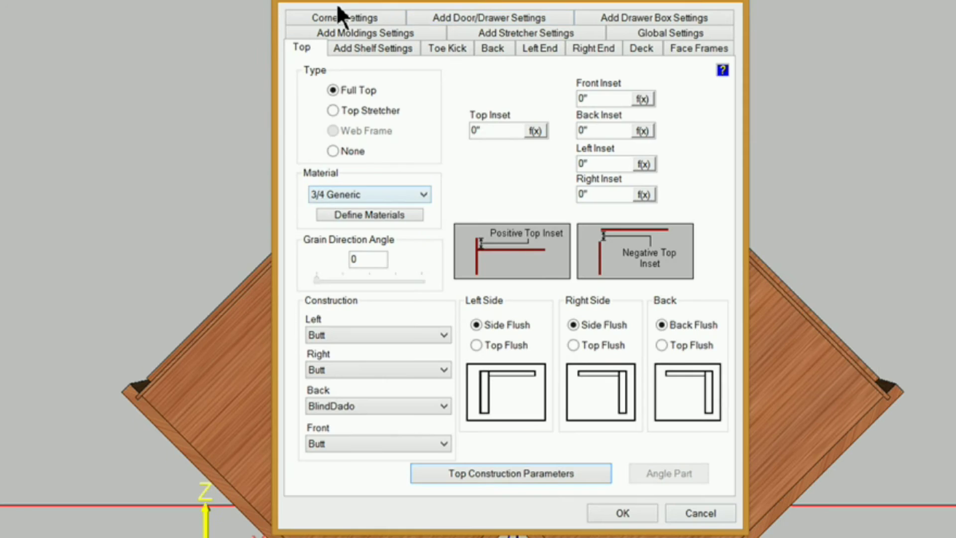
left_click(690, 510)
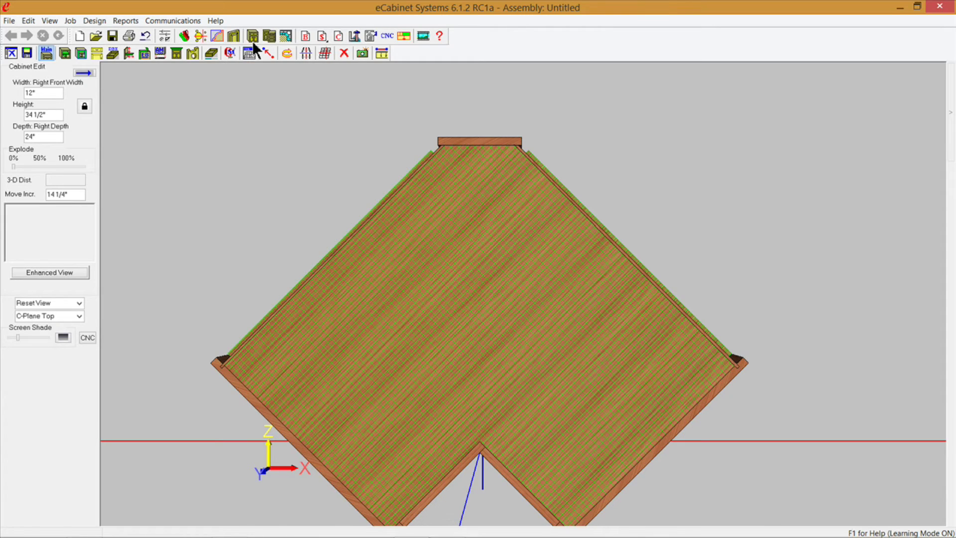
Step: Open the top's contour geometry for editing and offset copies of its left back and right back edges 1/4" inward
left_click(195, 53)
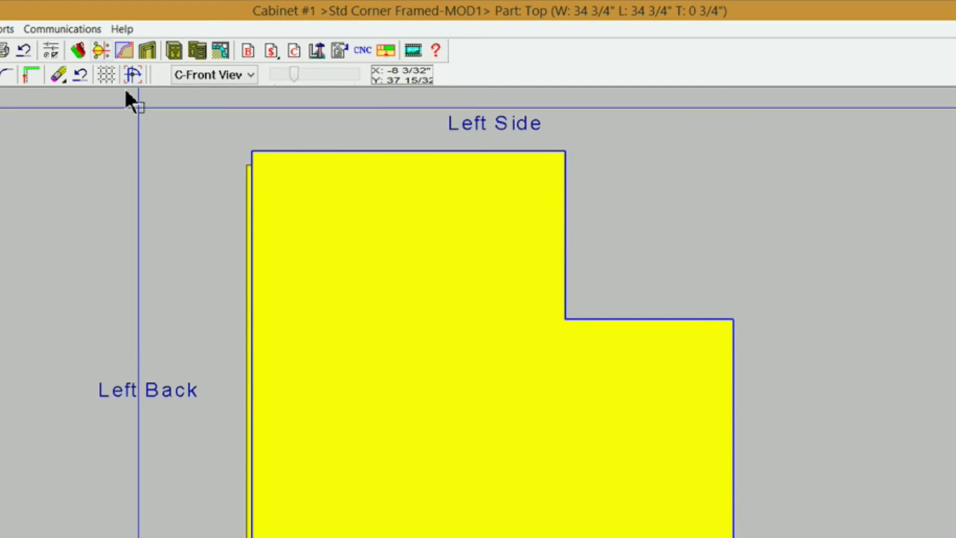
left_click(134, 73)
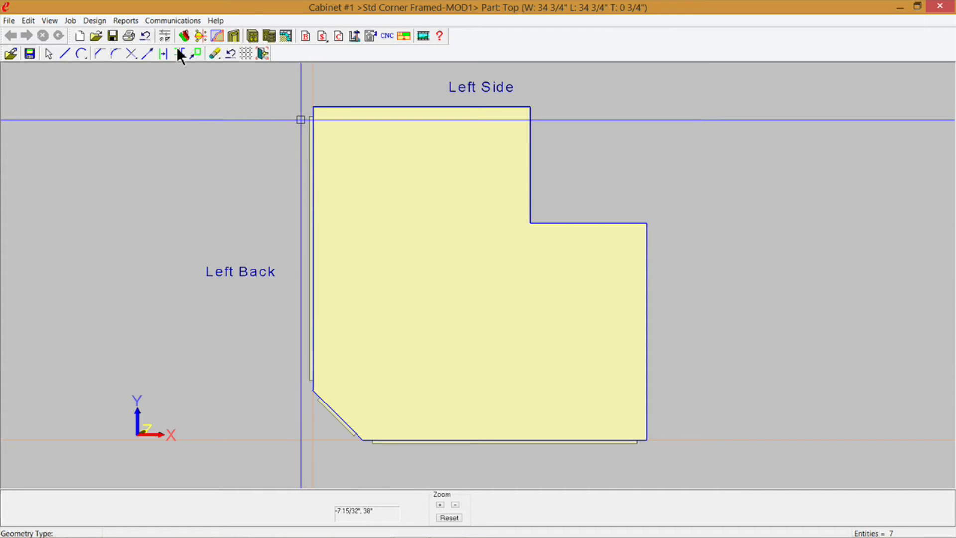
left_click(164, 53)
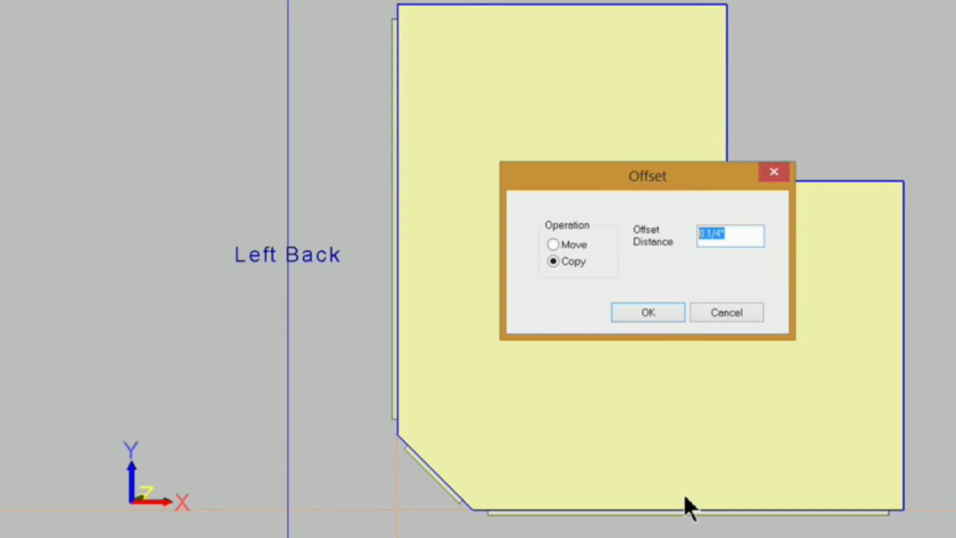
left_click(665, 306)
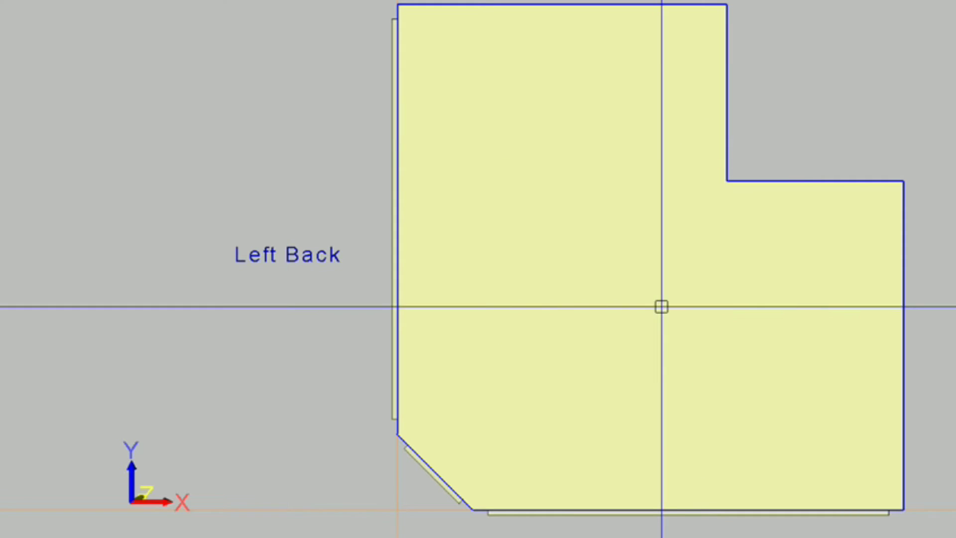
left_click(405, 31)
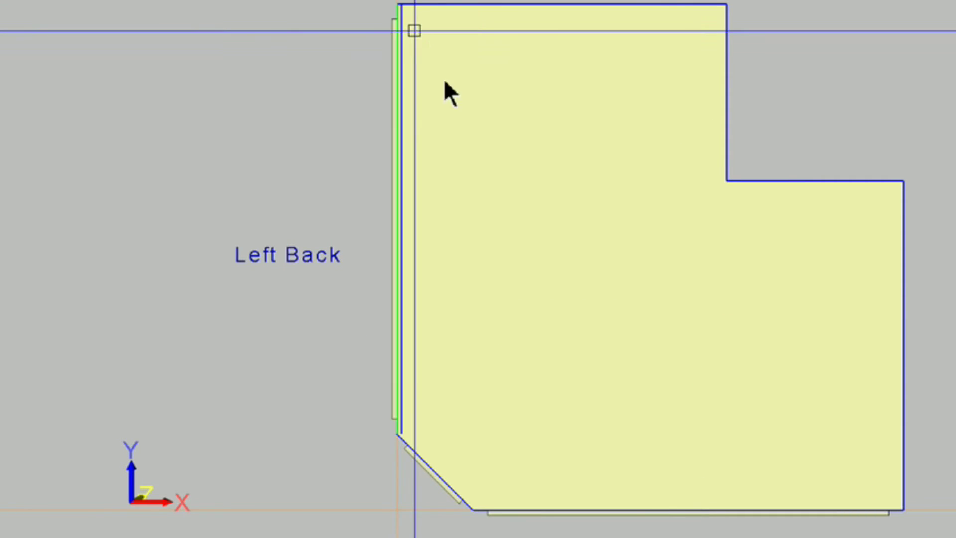
left_click(630, 505)
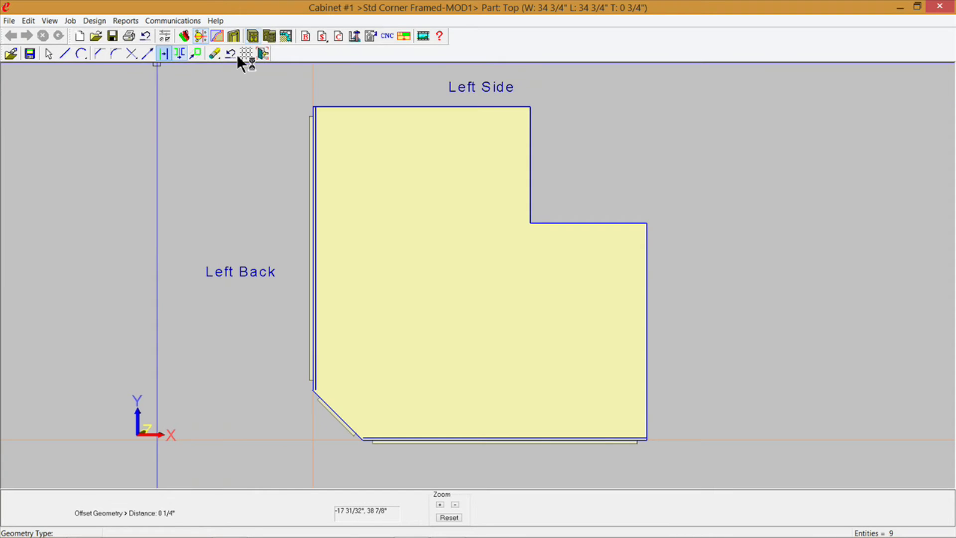
Step: Extend both inner offset lines by 1/2" at their ends near the top's angled back corner
left_click(148, 54)
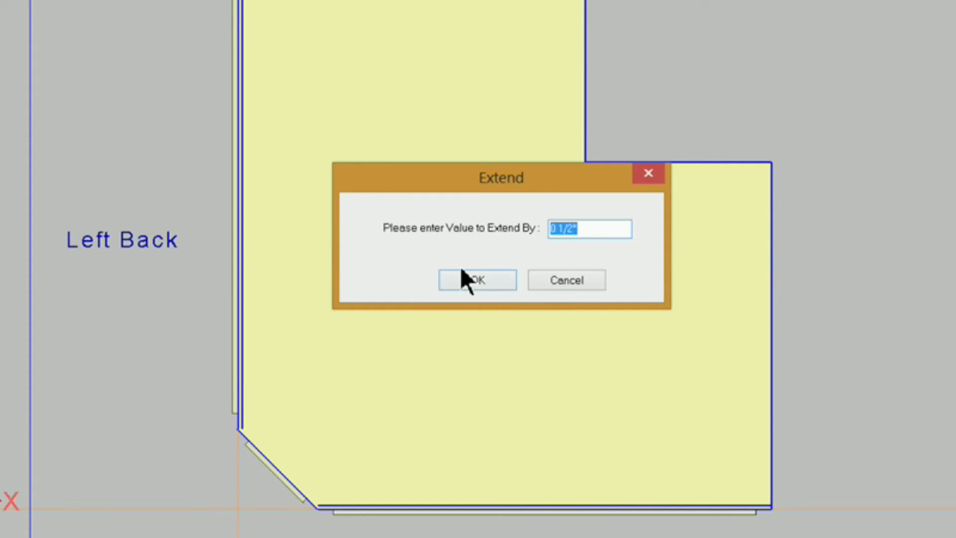
left_click(474, 279)
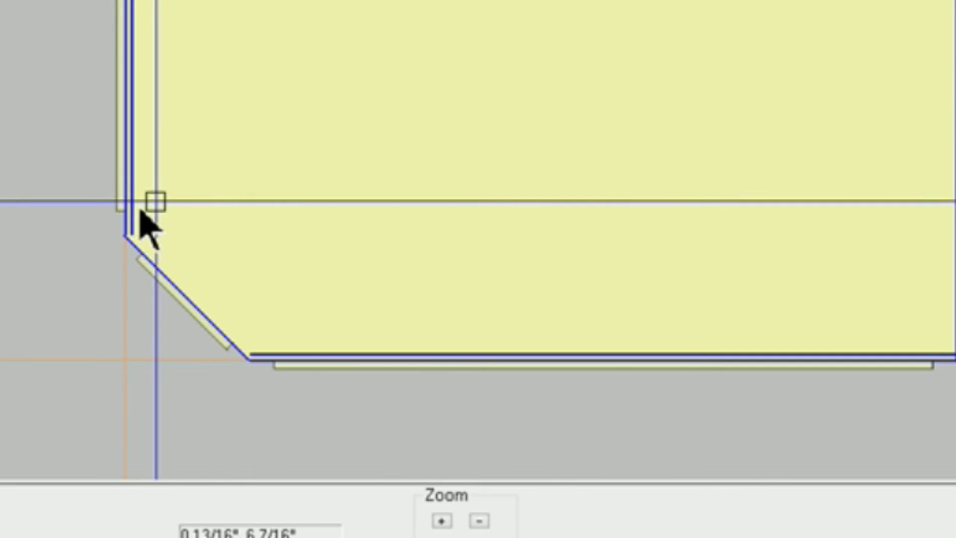
left_click(138, 215)
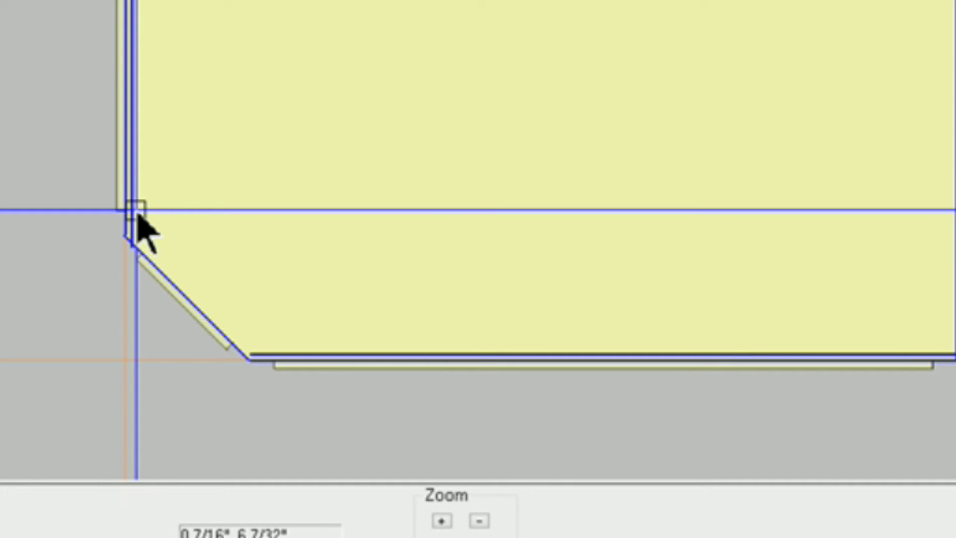
left_click(254, 343)
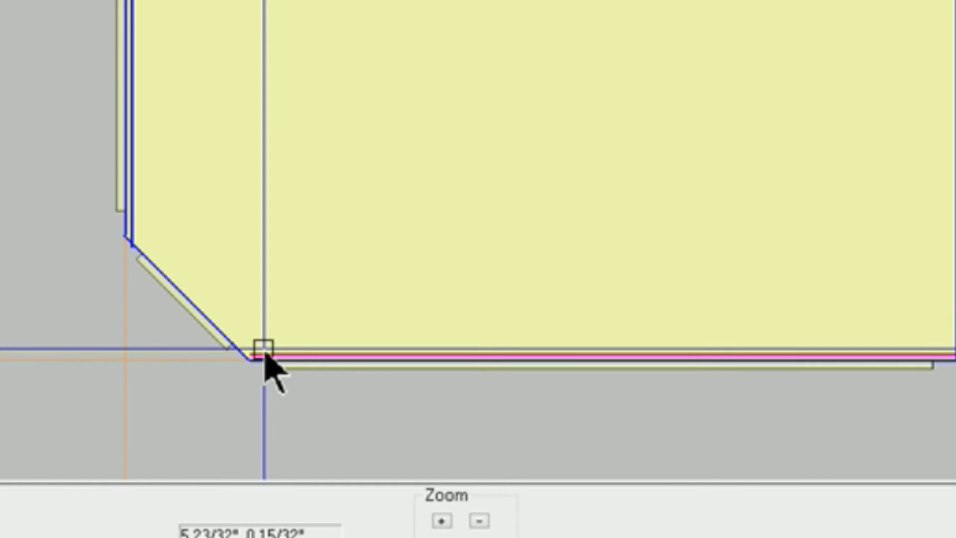
left_click(266, 354)
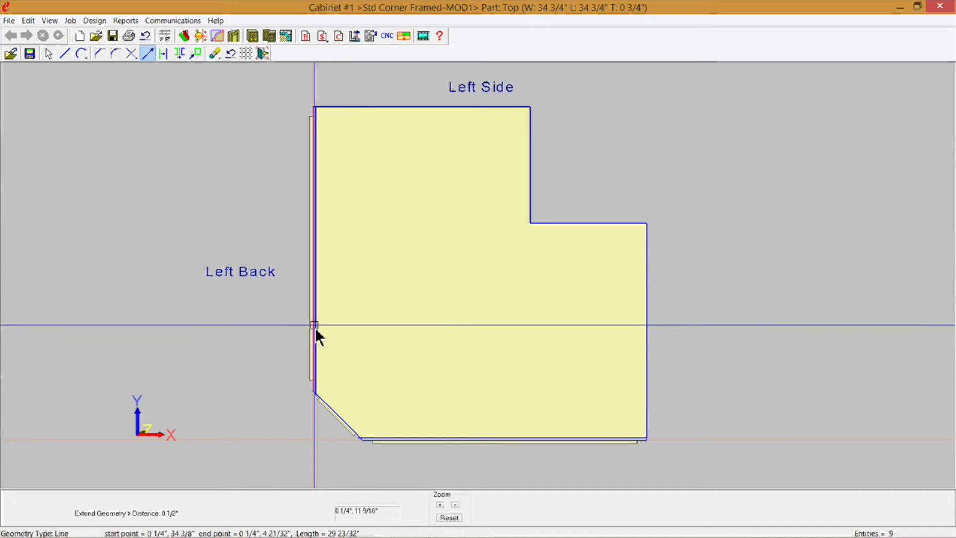
left_click(316, 323)
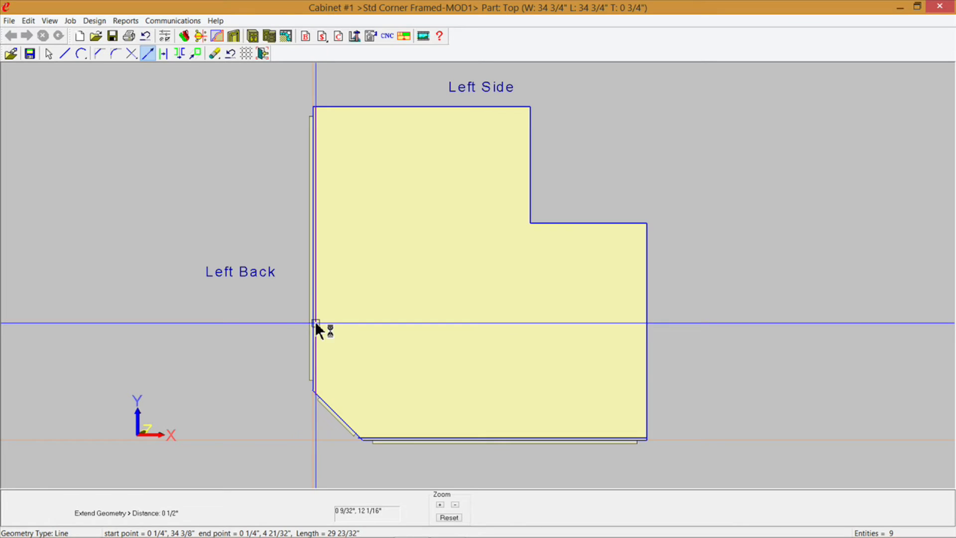
Step: Offset copies of the two extended inner lines 5/8" outward, beyond the top's left back and right back tenons
left_click(165, 54)
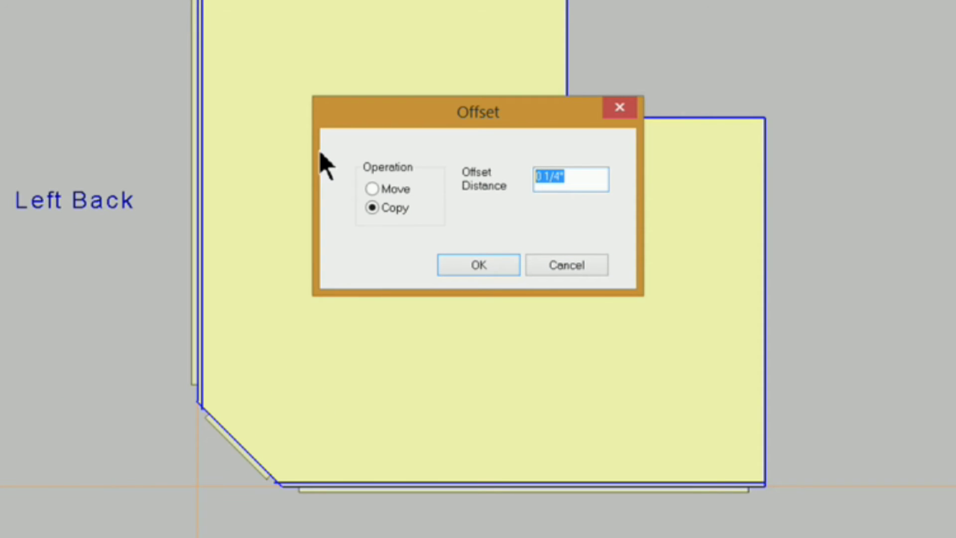
type("5/8")
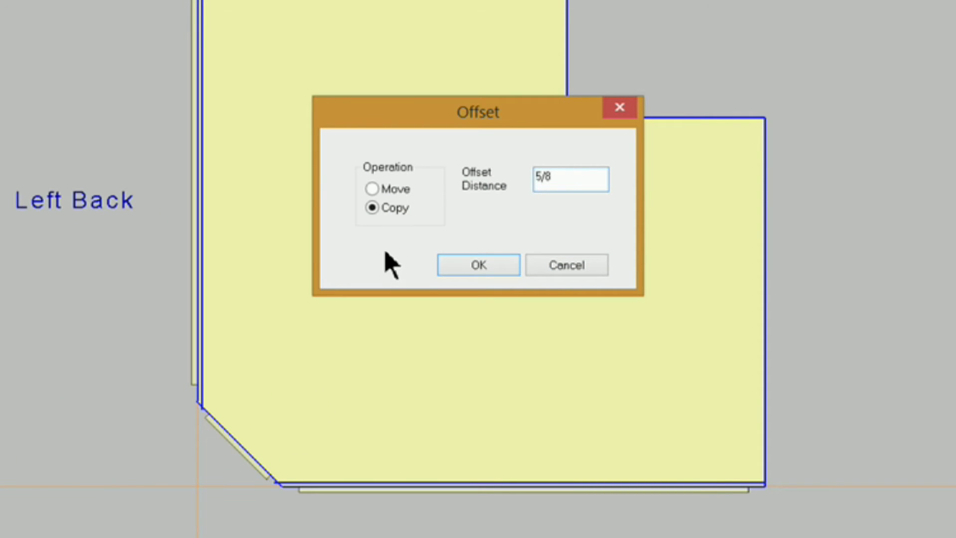
left_click(508, 264)
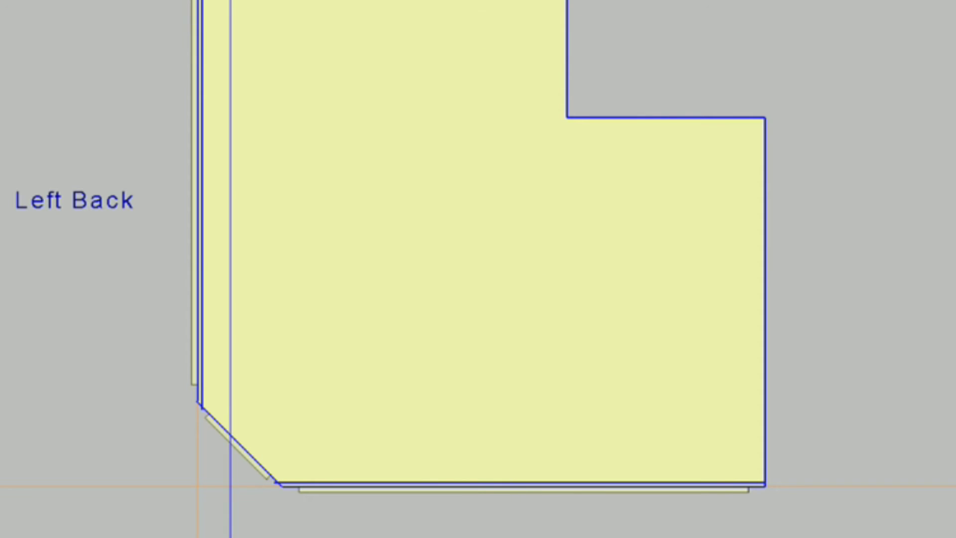
left_click(209, 249)
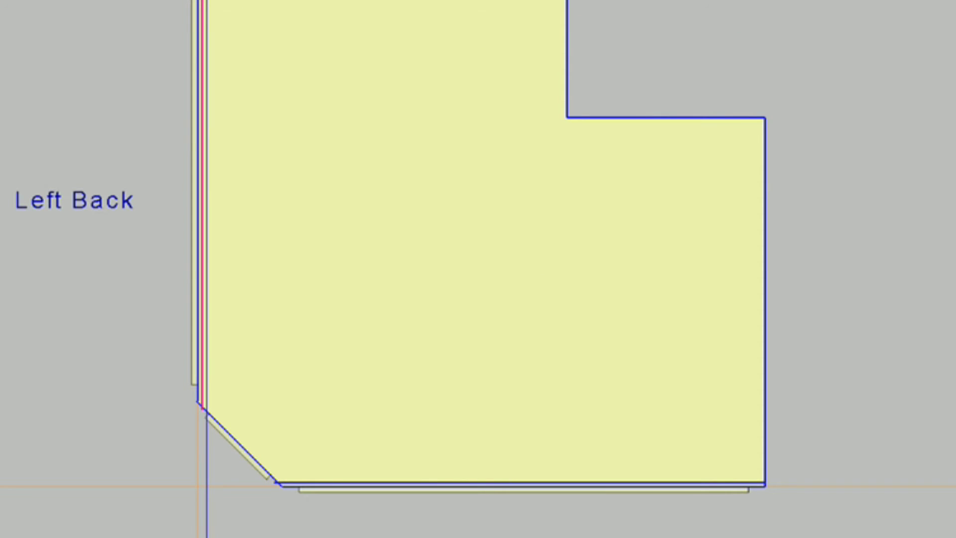
left_click(170, 485)
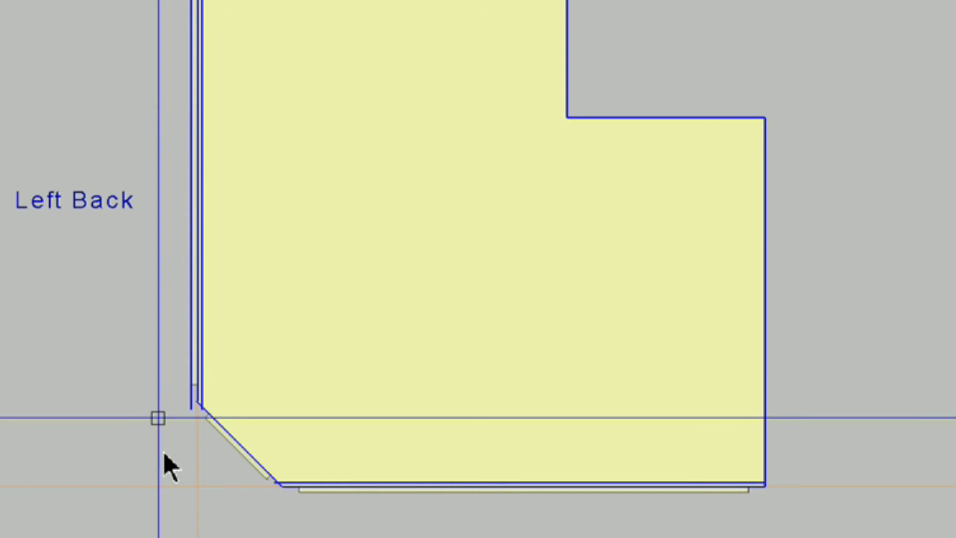
left_click(334, 479)
left_click(314, 495)
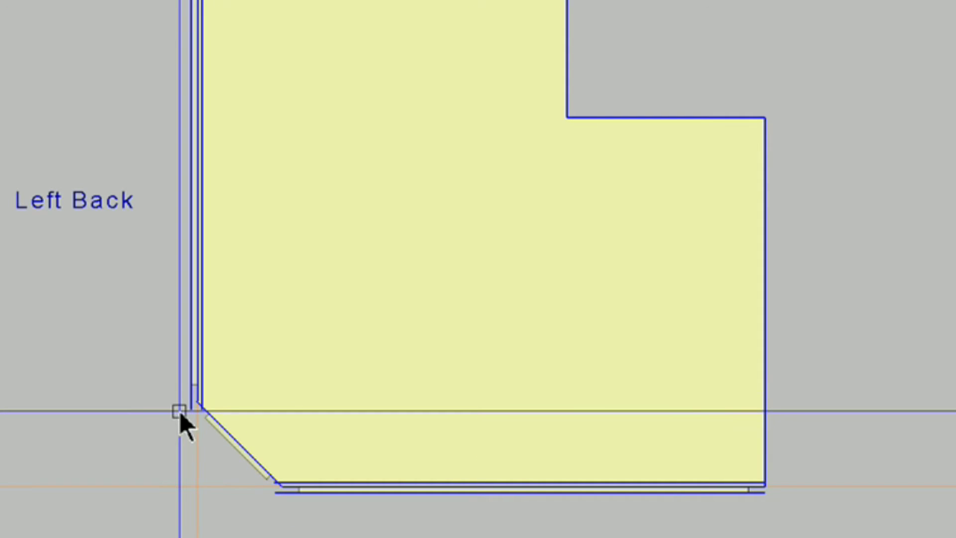
Step: Trim the inner left back line to the top's angled back edge
left_click(204, 409)
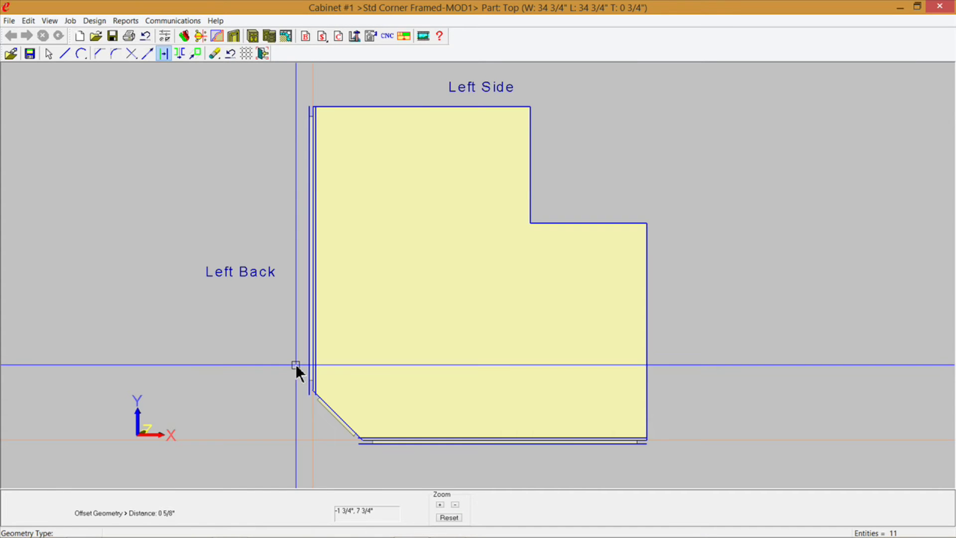
left_click_drag(296, 366, 329, 408)
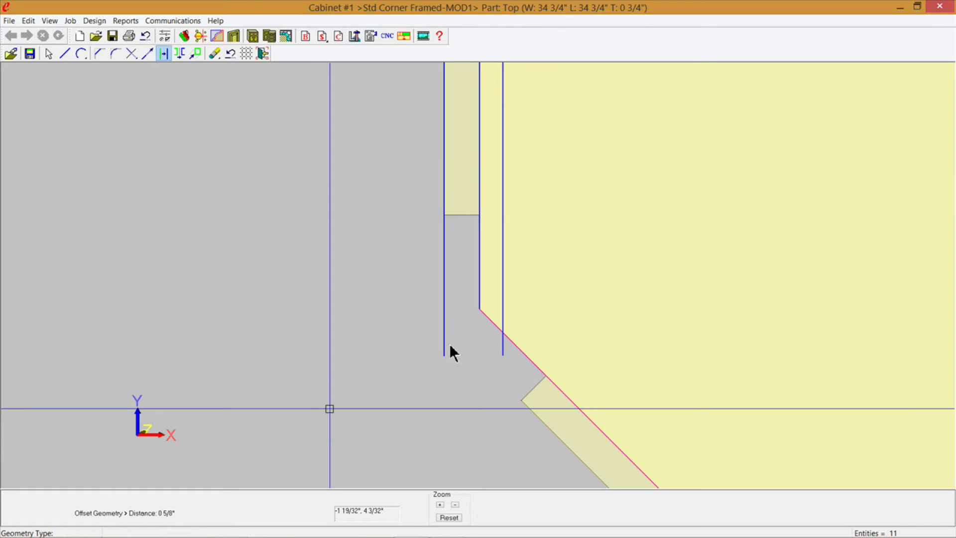
left_click(505, 285)
left_click(513, 340)
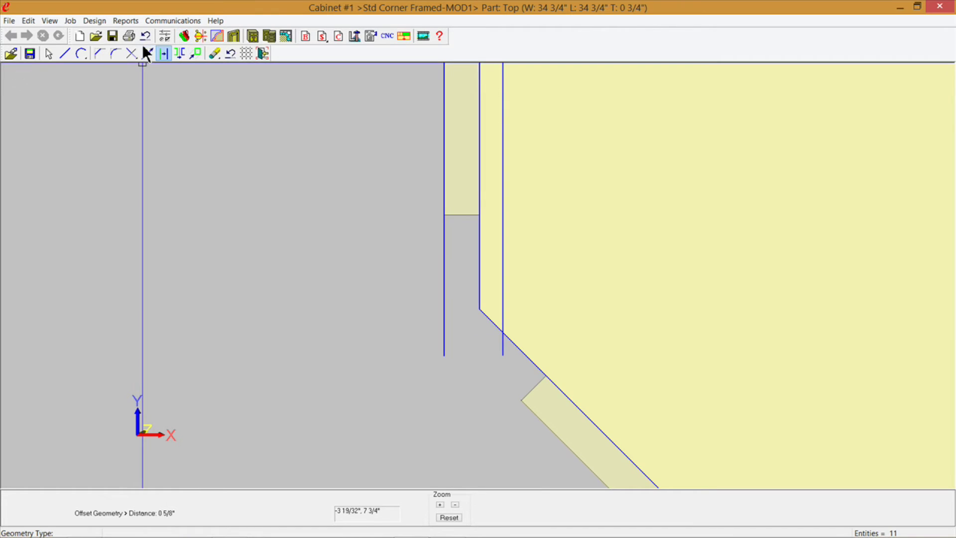
left_click(132, 53)
left_click(106, 70)
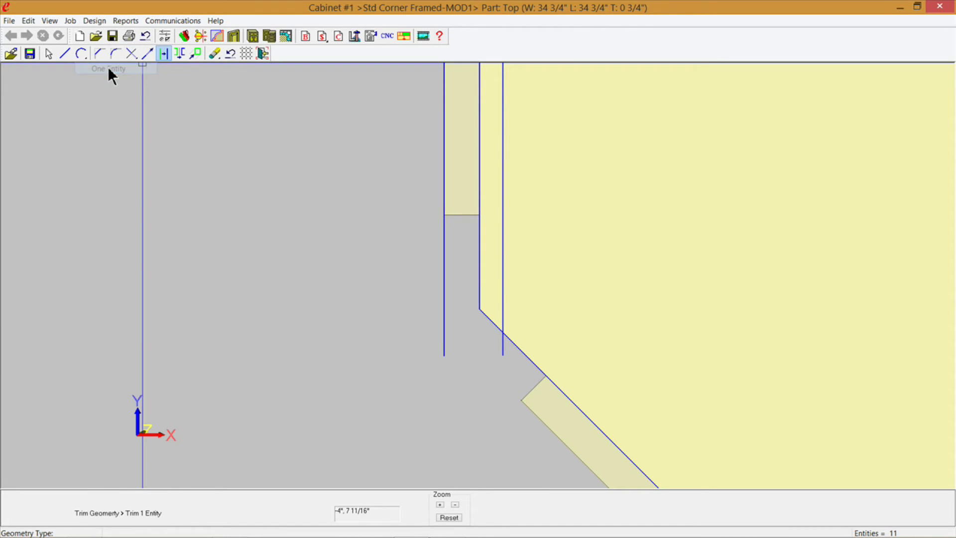
left_click(504, 317)
left_click(515, 342)
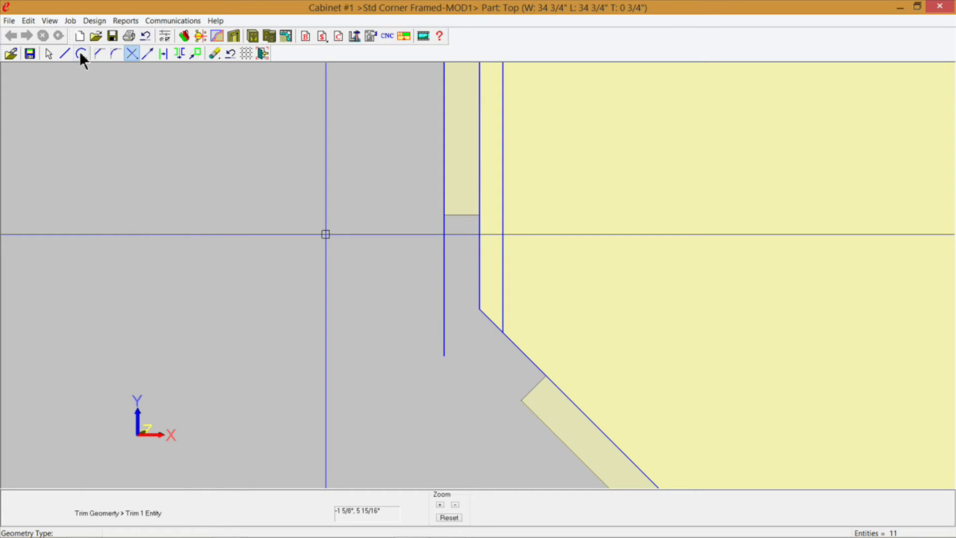
Step: Draw a horizontal line from the trimmed end of the inner left back line outward past the outer left back line
left_click(65, 52)
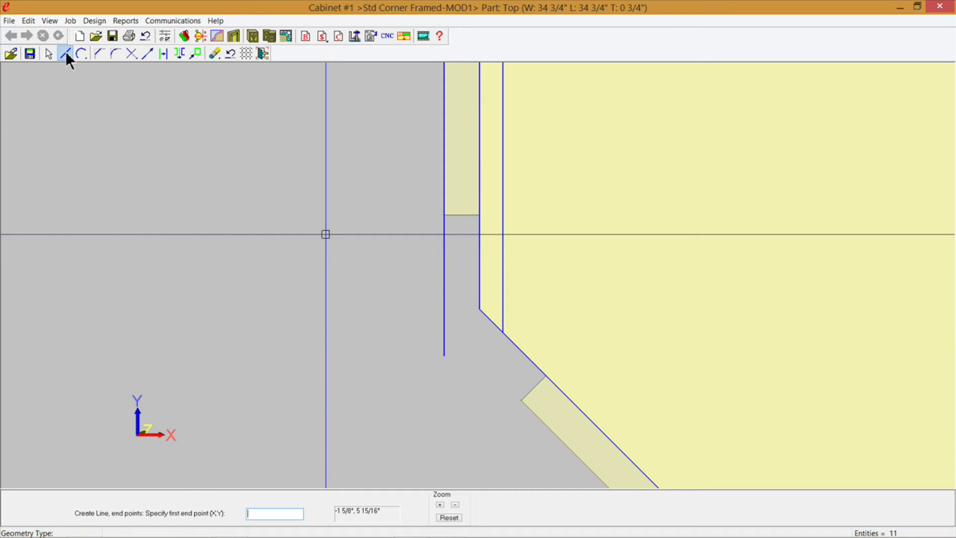
right_click(151, 187)
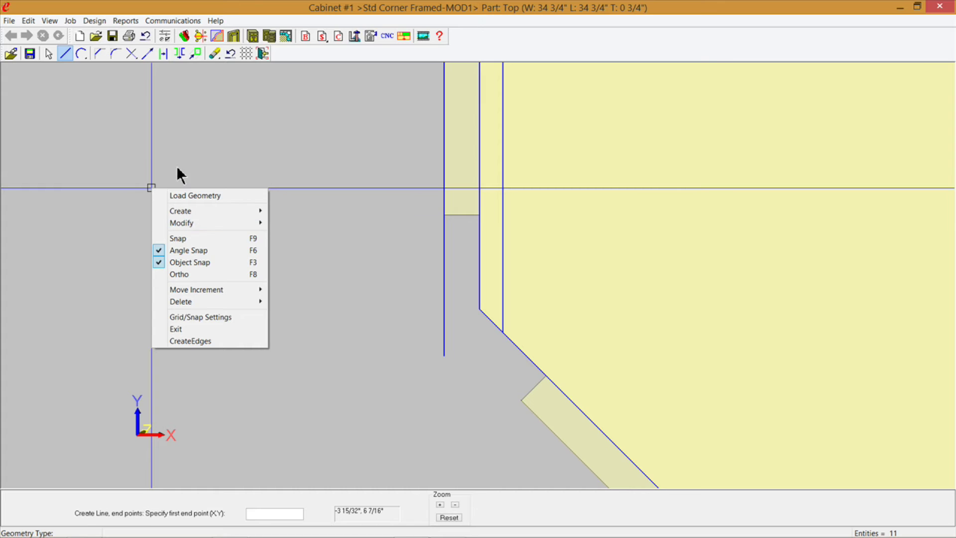
left_click(47, 52)
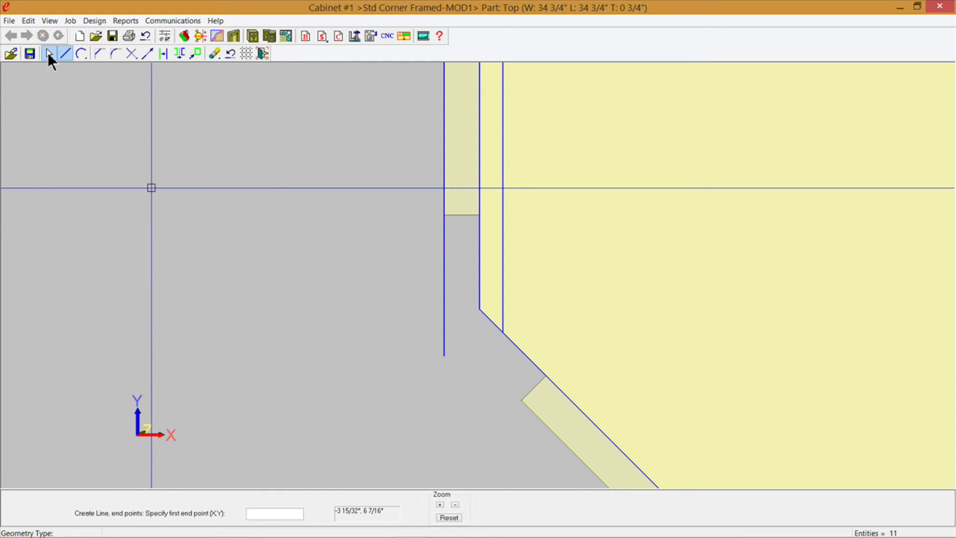
left_click(47, 53)
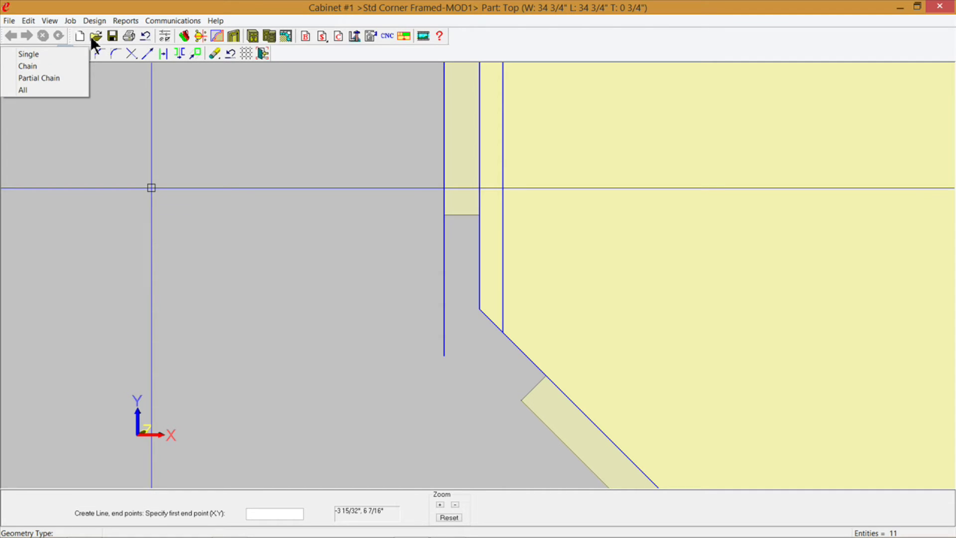
left_click(290, 6)
left_click(48, 53)
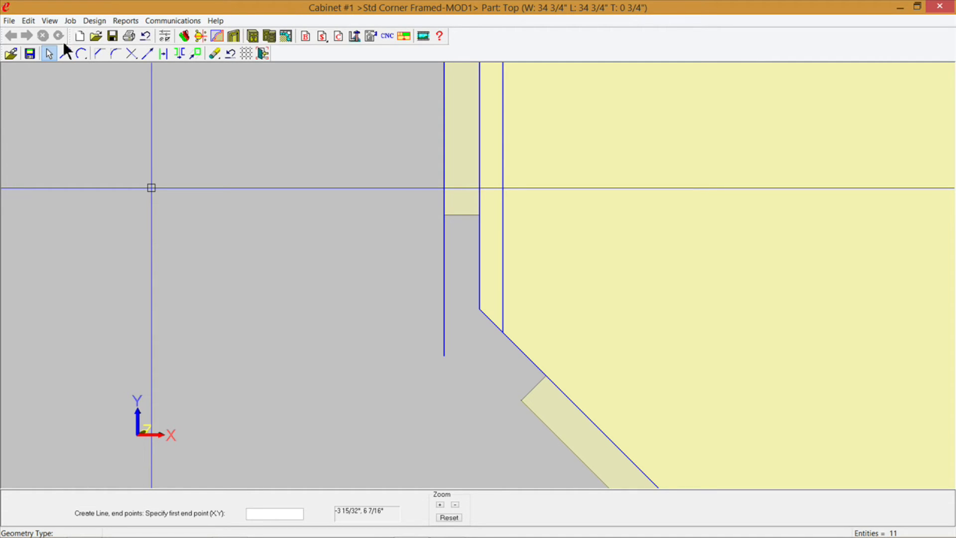
left_click(65, 54)
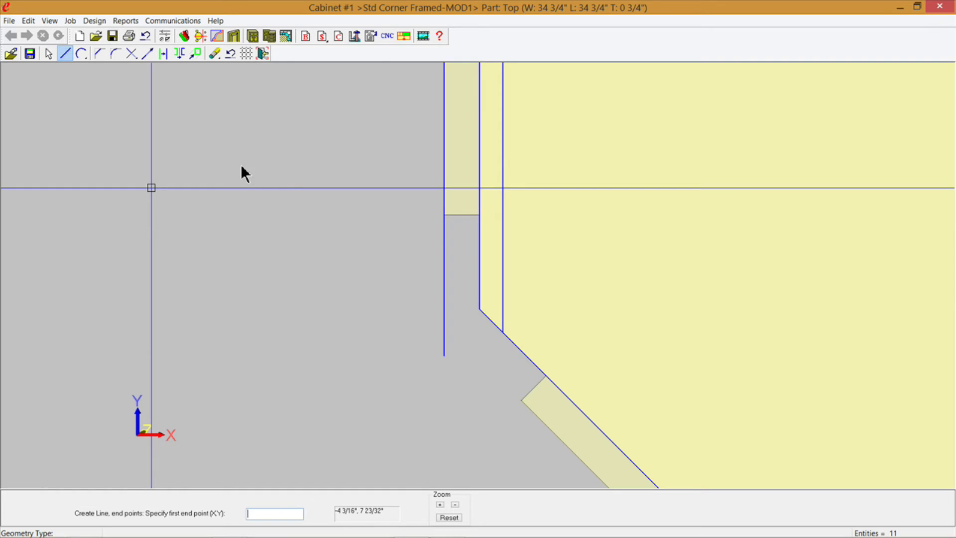
left_click(503, 330)
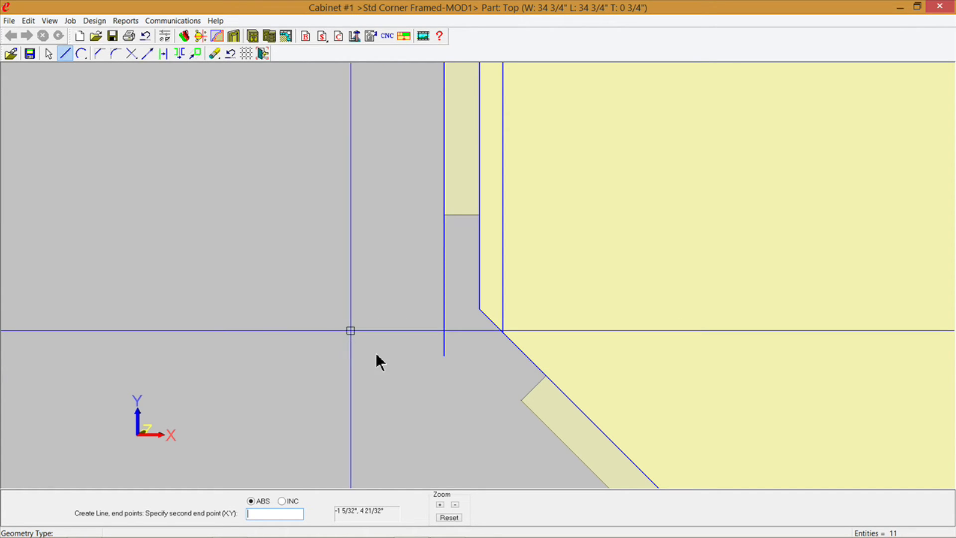
left_click(346, 343)
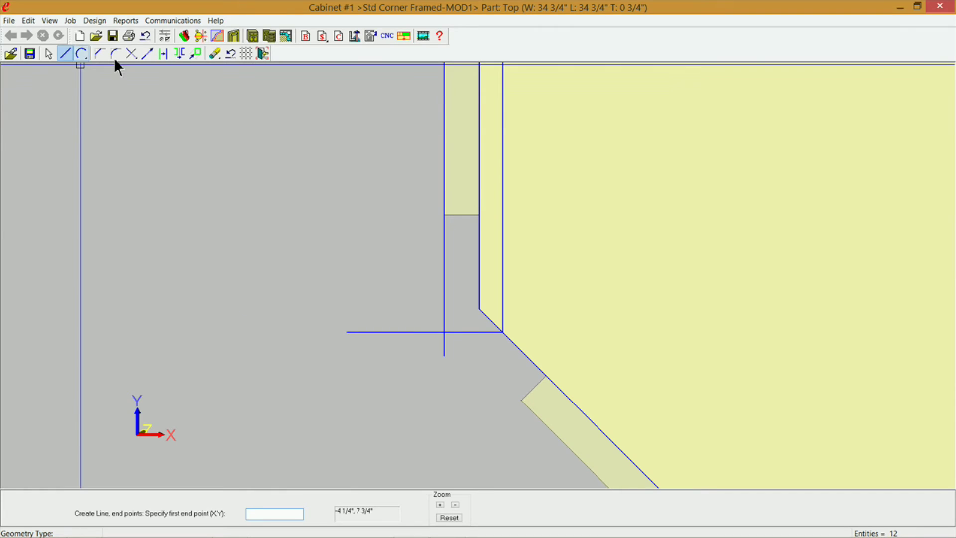
Step: Trim the horizontal line to corners with both the outer and inner left back lines, closing that end of the tenon
left_click(130, 54)
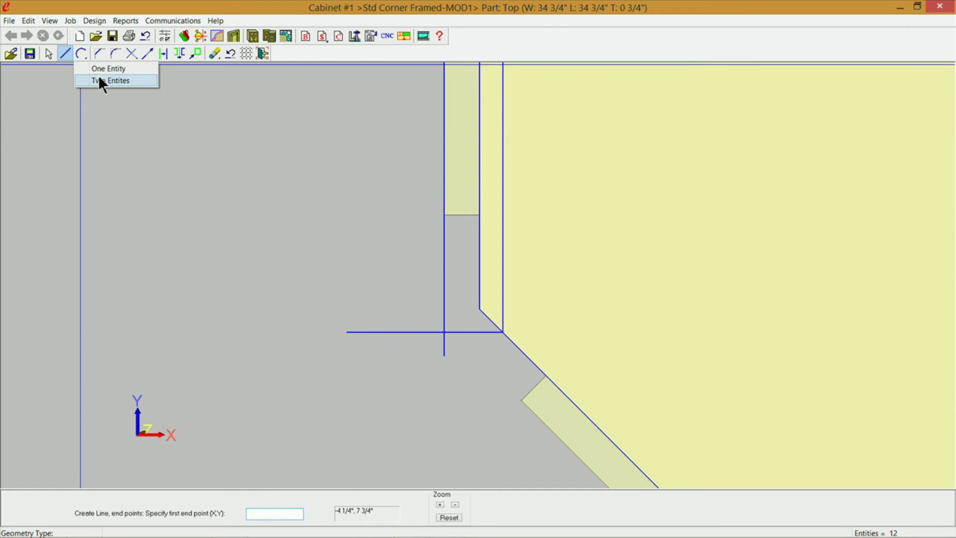
left_click(100, 80)
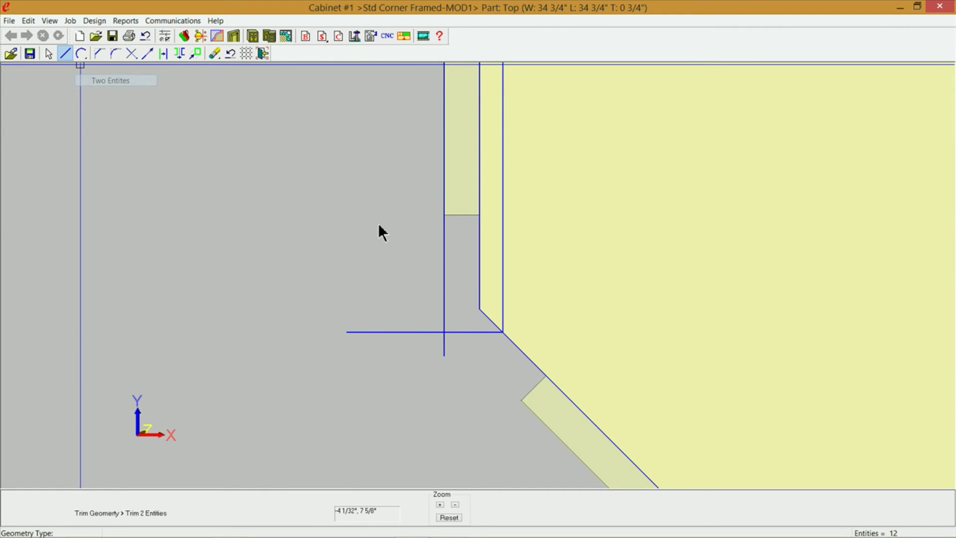
left_click(458, 333)
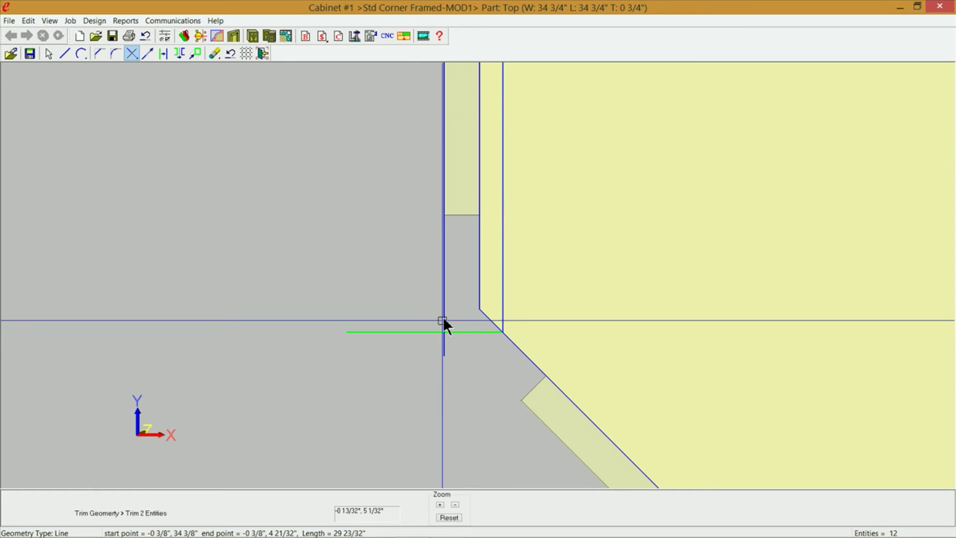
left_click(445, 318)
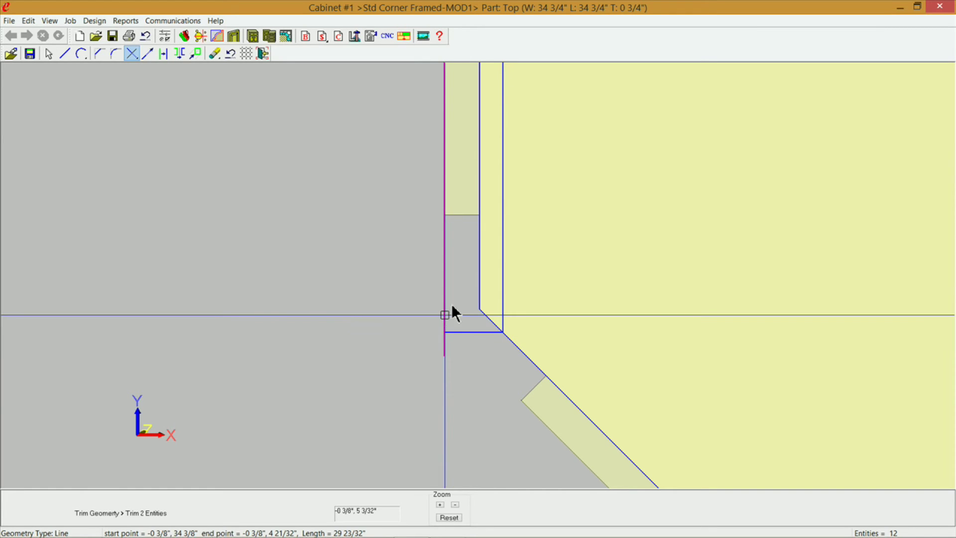
left_click(489, 331)
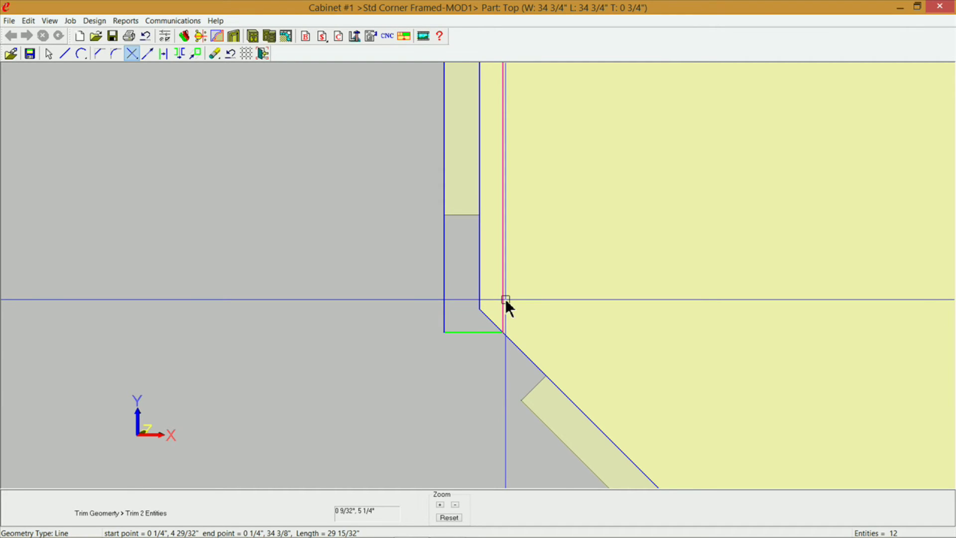
left_click(505, 299)
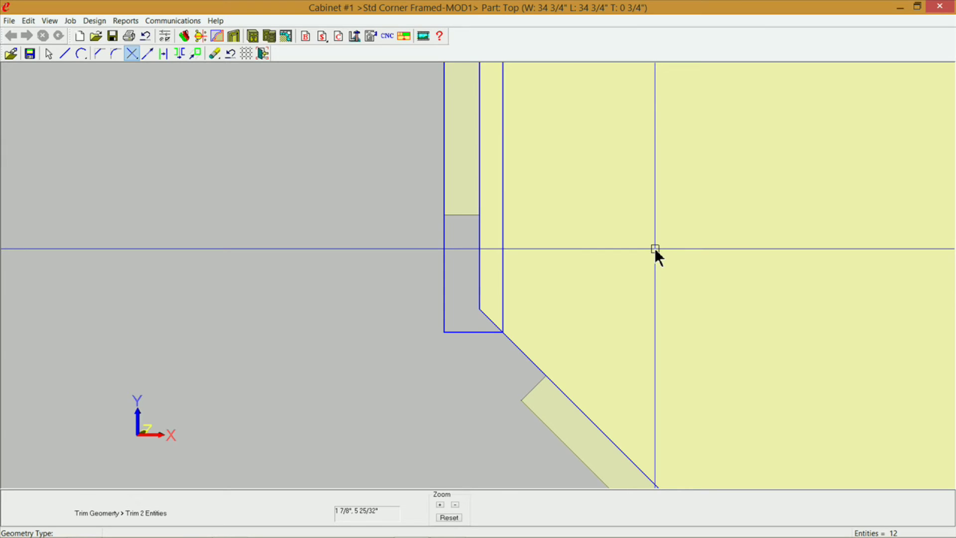
Step: Trim the inner right back line to the top's angled back edge
scroll(698, 348, "down", 3)
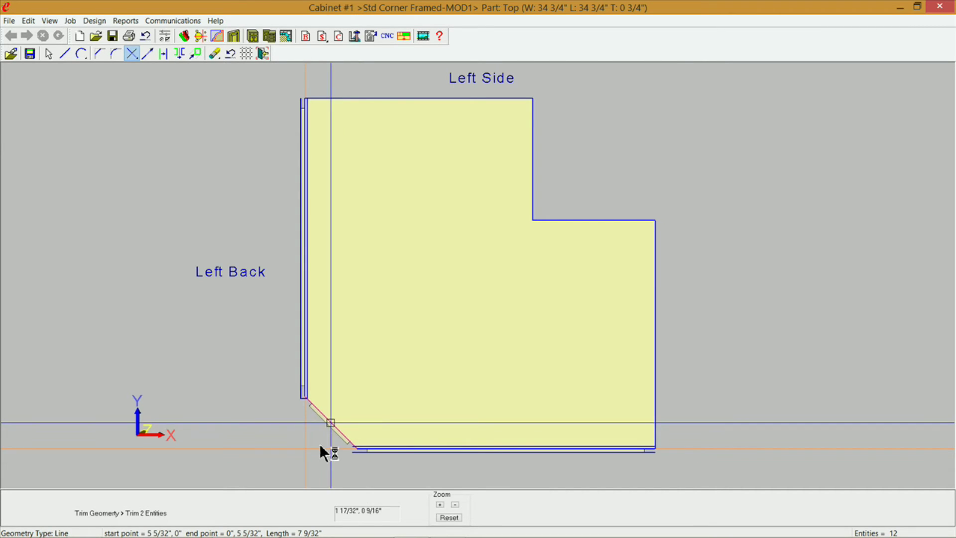
left_click_drag(334, 418, 371, 460)
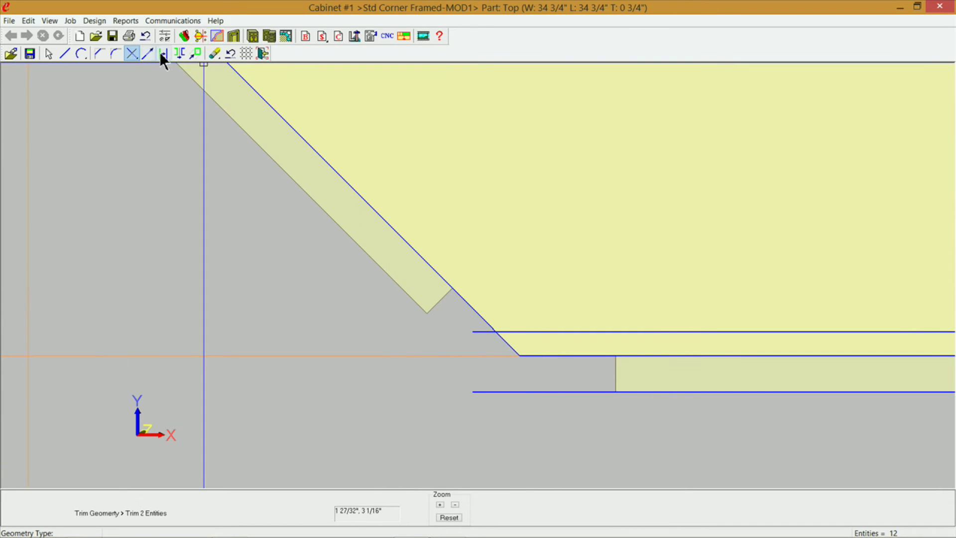
left_click(131, 54)
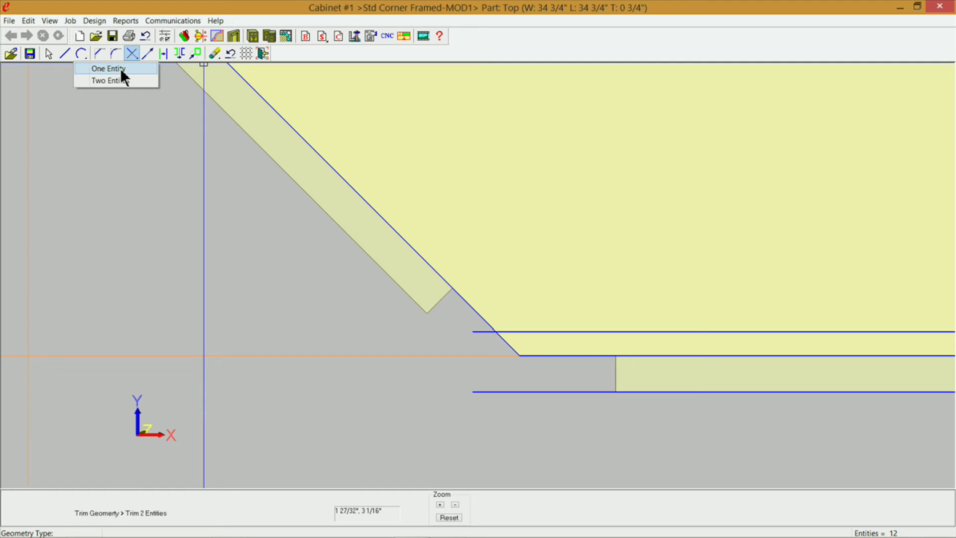
left_click(119, 70)
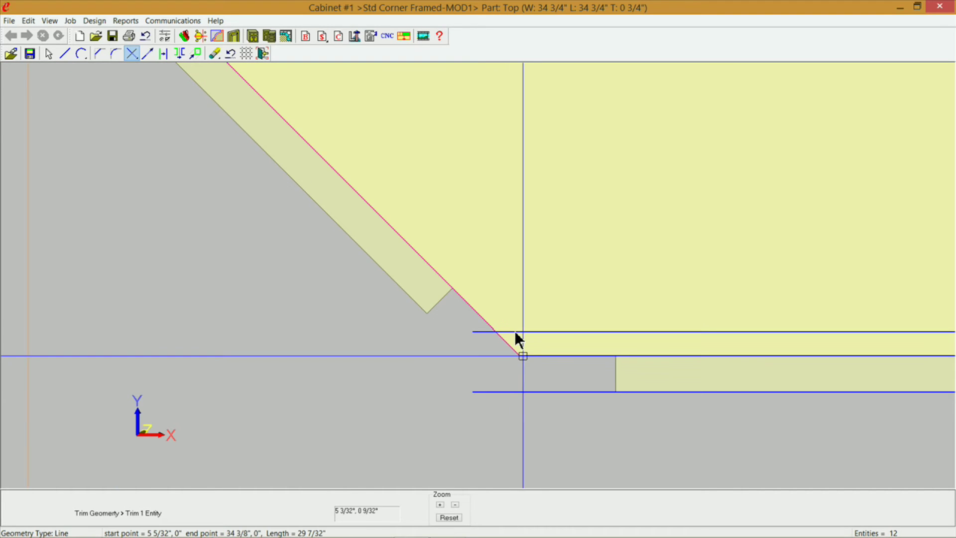
left_click(492, 324)
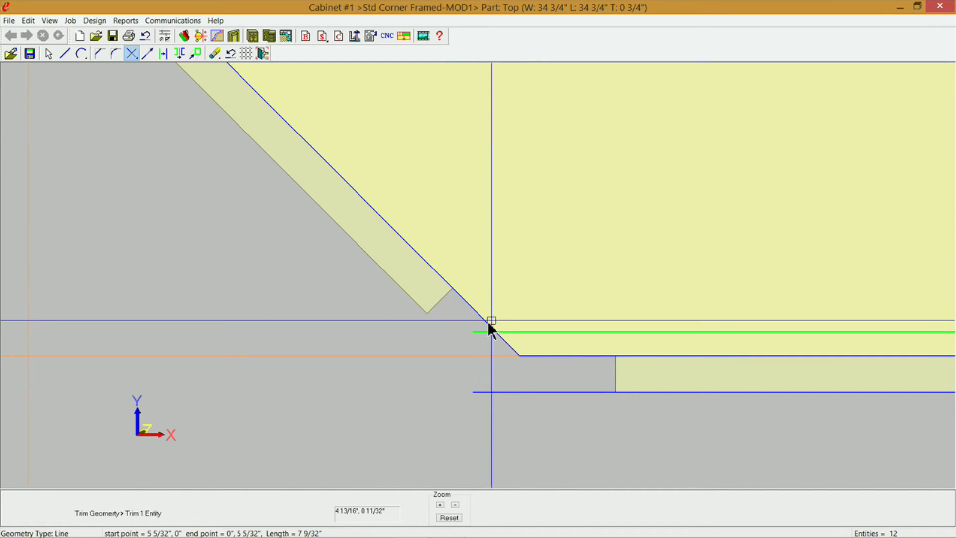
Step: Draw a vertical line from the angled edge's right back endpoint past the outer right back line, and trim the two into a corner
left_click(64, 53)
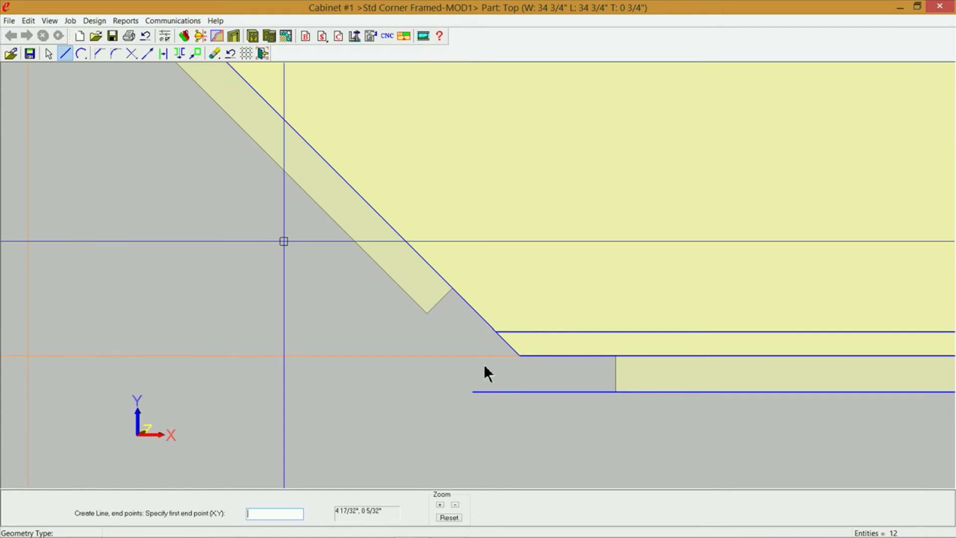
left_click(519, 356)
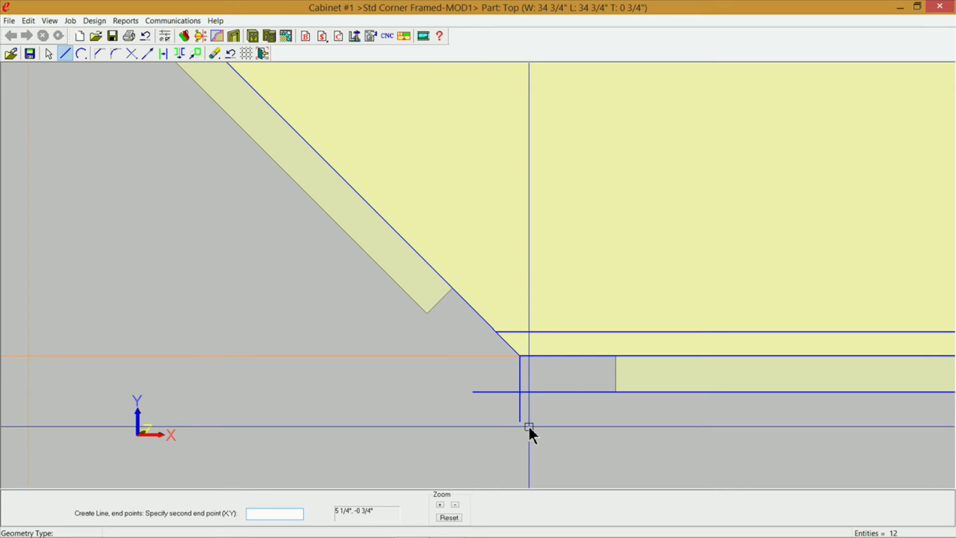
left_click(528, 426)
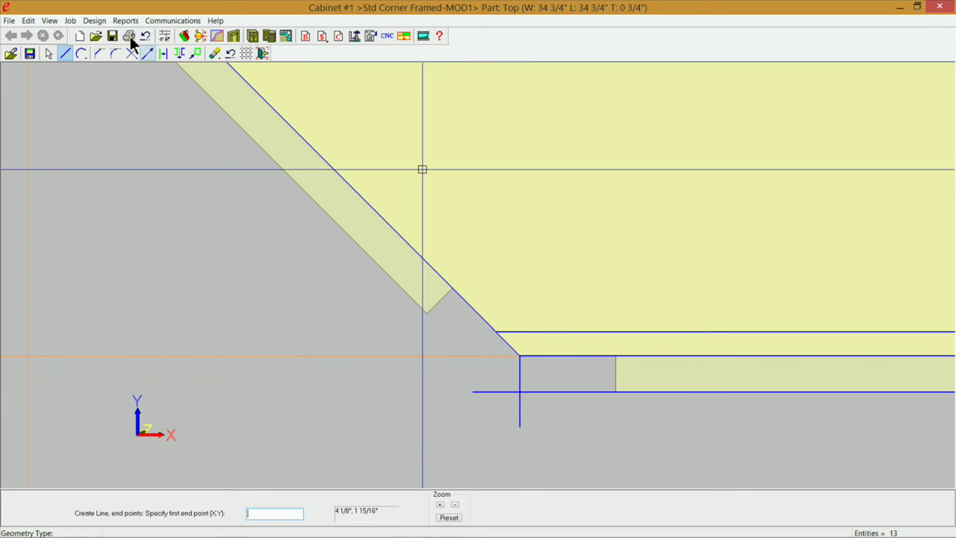
left_click(131, 53)
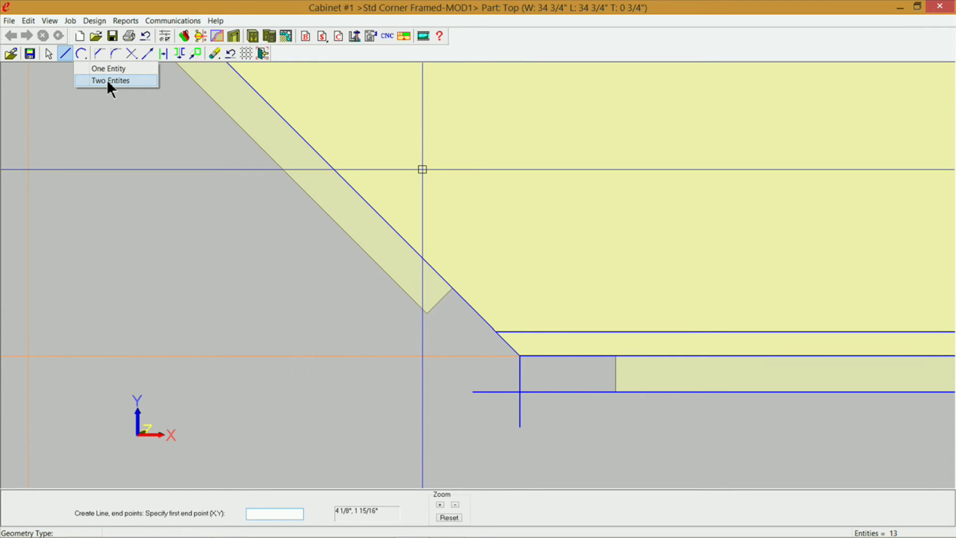
left_click(106, 80)
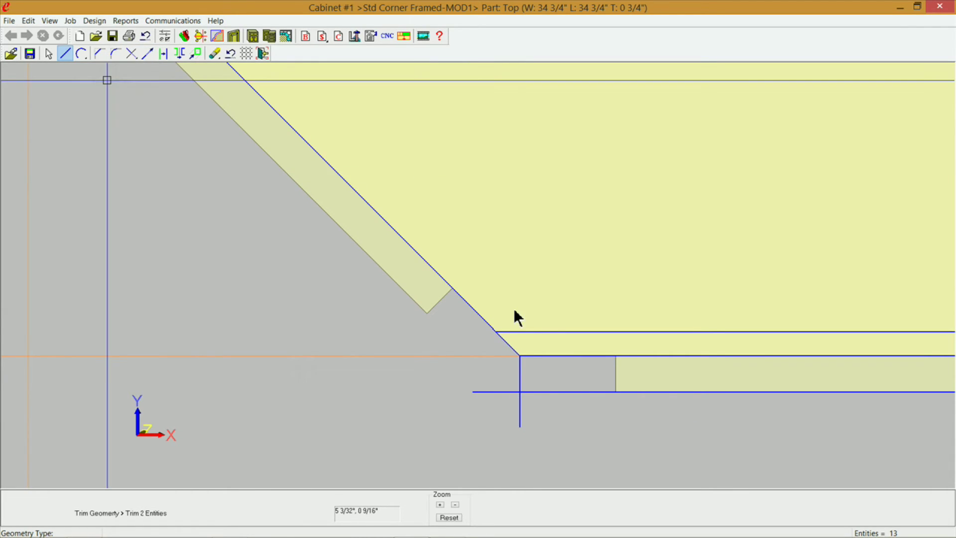
left_click(520, 381)
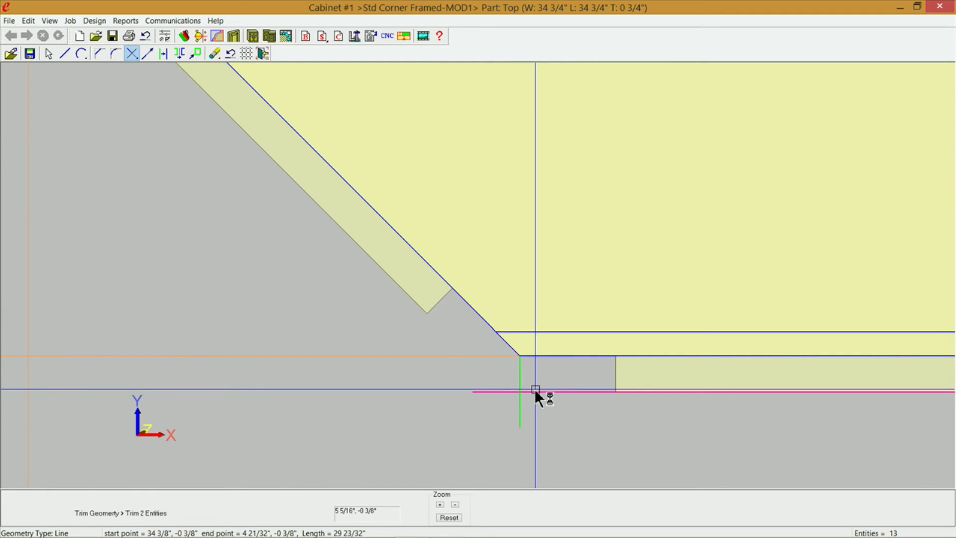
left_click(536, 392)
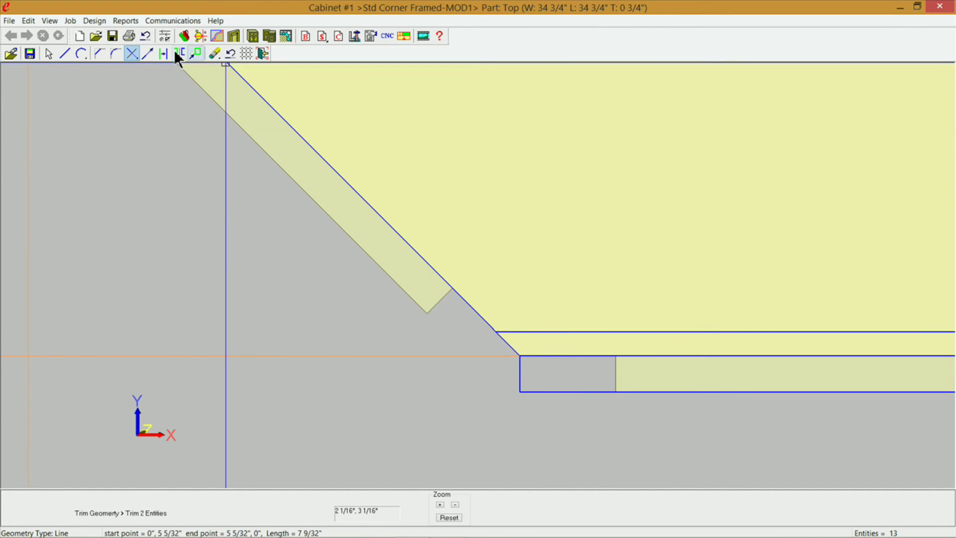
Step: Extend the short vertical end line of the right back tenon by 1/2", and trim it to a corner with the inner right back line
left_click(147, 53)
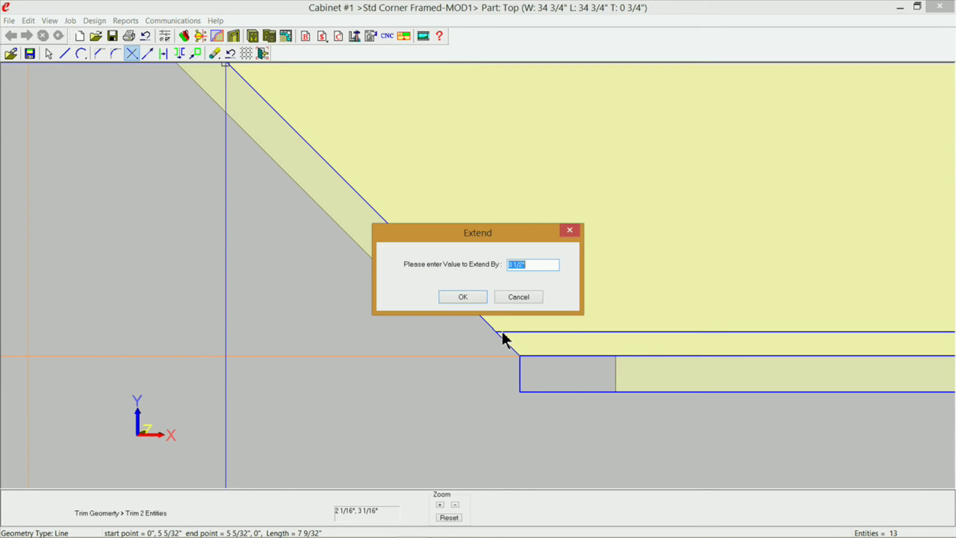
left_click(467, 297)
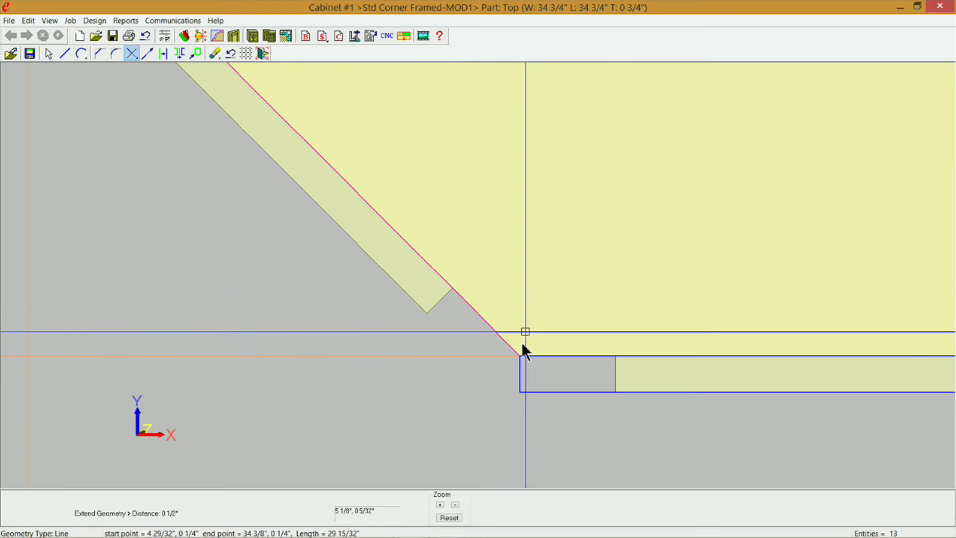
left_click(521, 371)
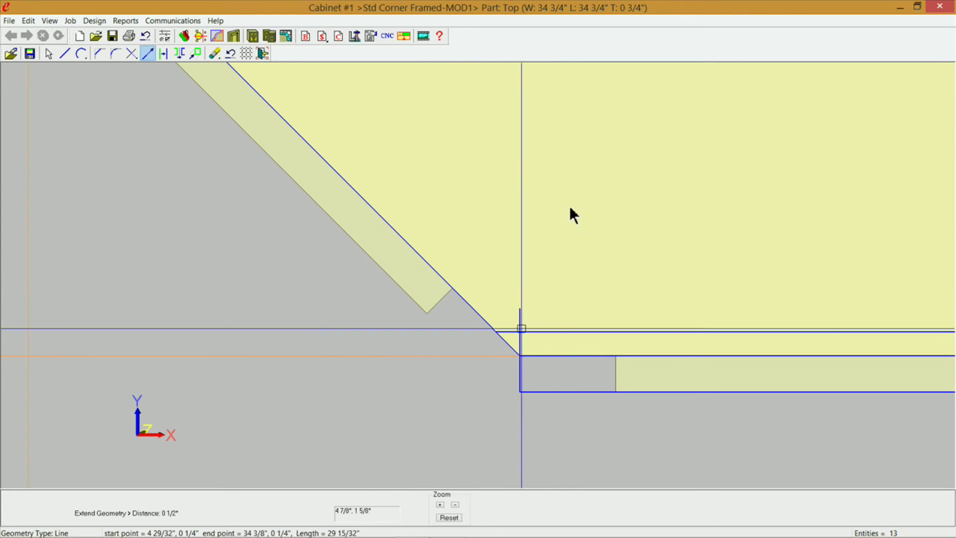
left_click(130, 54)
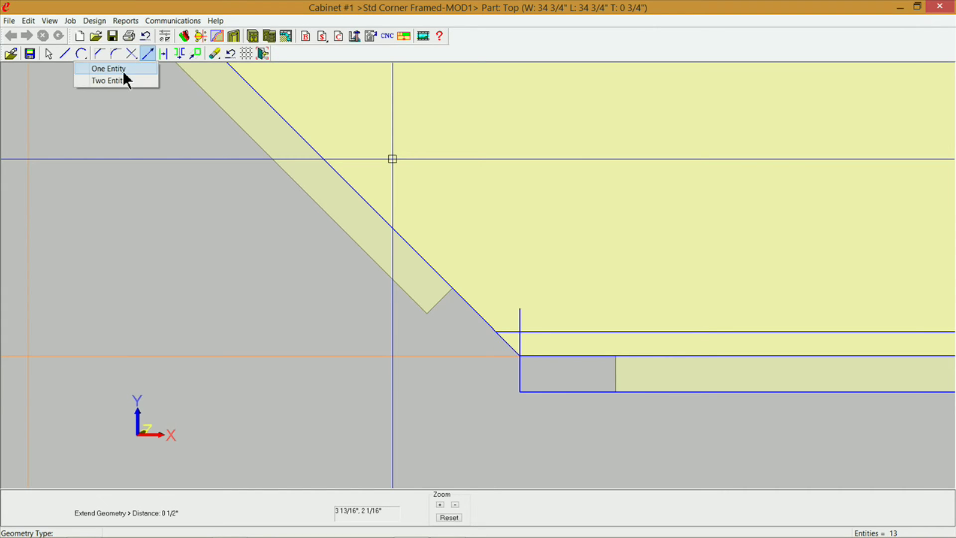
left_click(119, 82)
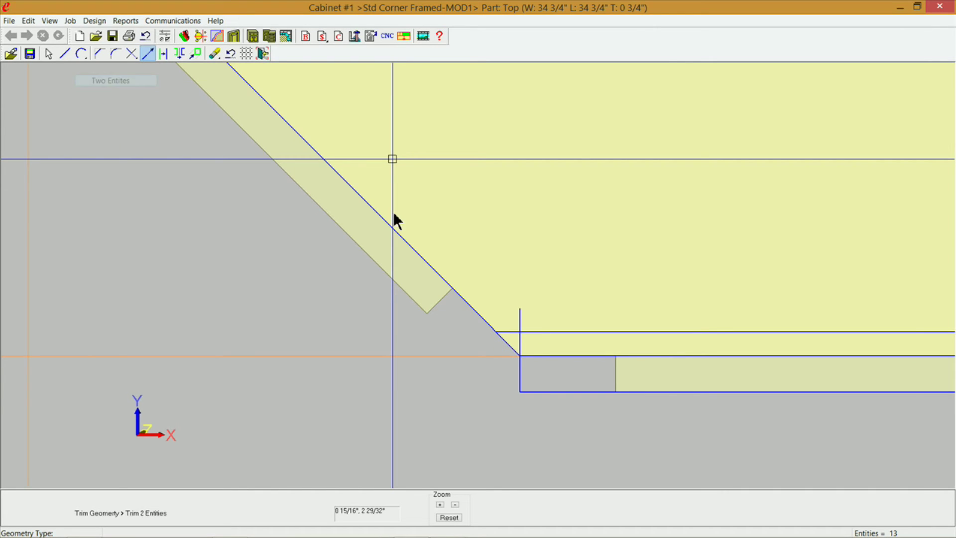
left_click(521, 345)
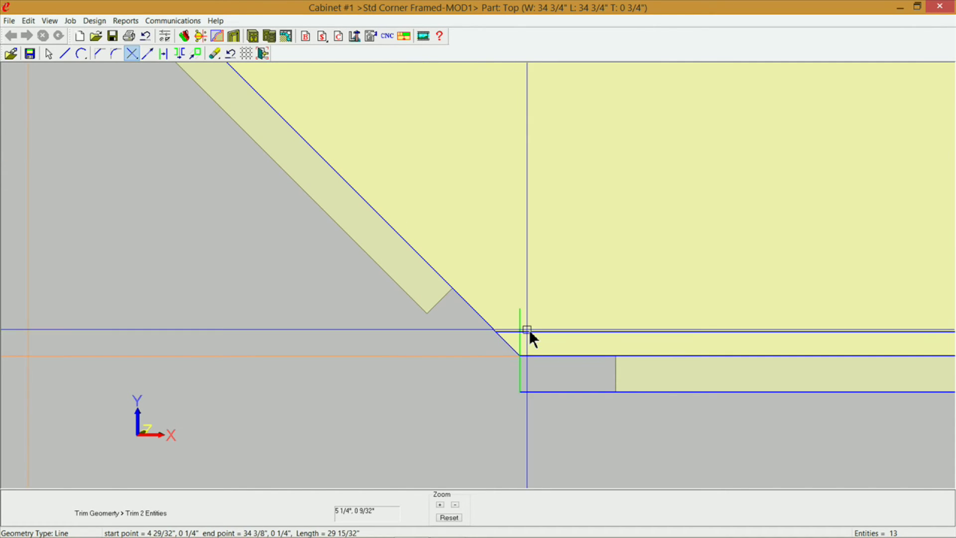
left_click(529, 331)
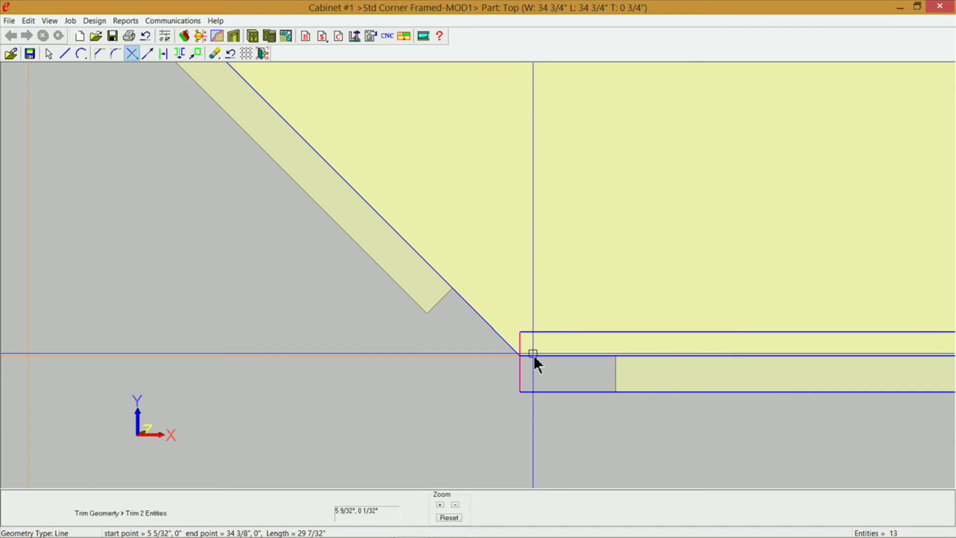
Step: Delete the contour line along the top's original right back edge, between the inner and outer tenon lines
left_click(215, 54)
left_click(205, 69)
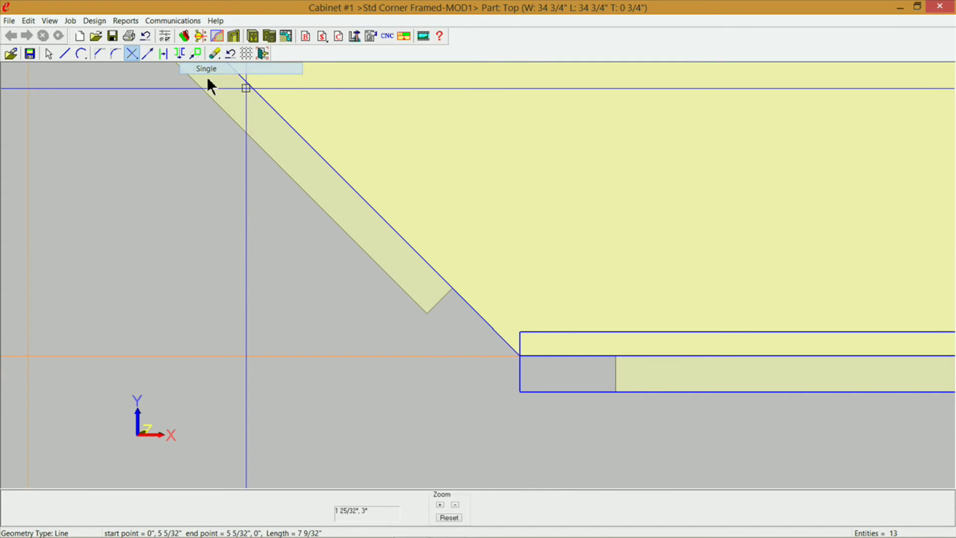
left_click(536, 357)
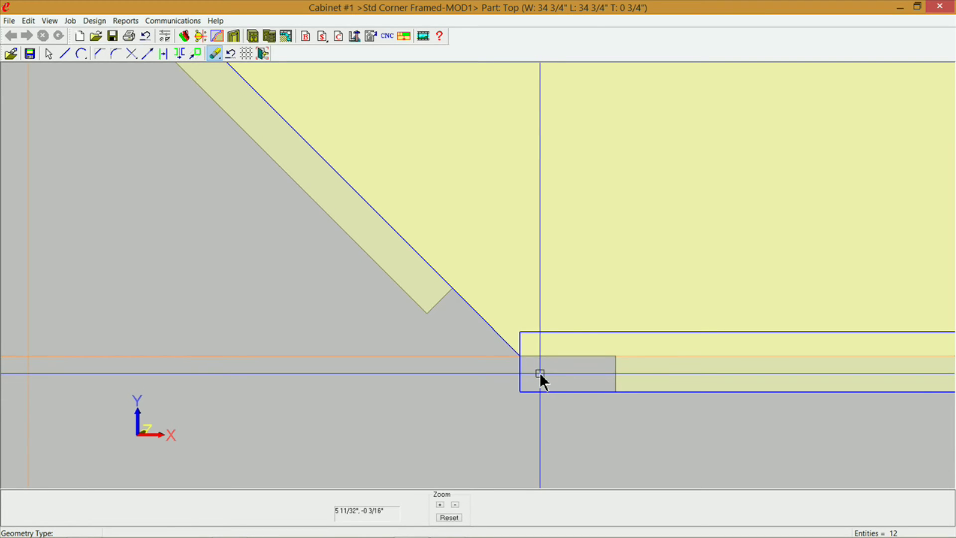
Step: Try to delete the contour line along the top's original left back edge near the angled corner
scroll(539, 372, "down", 3)
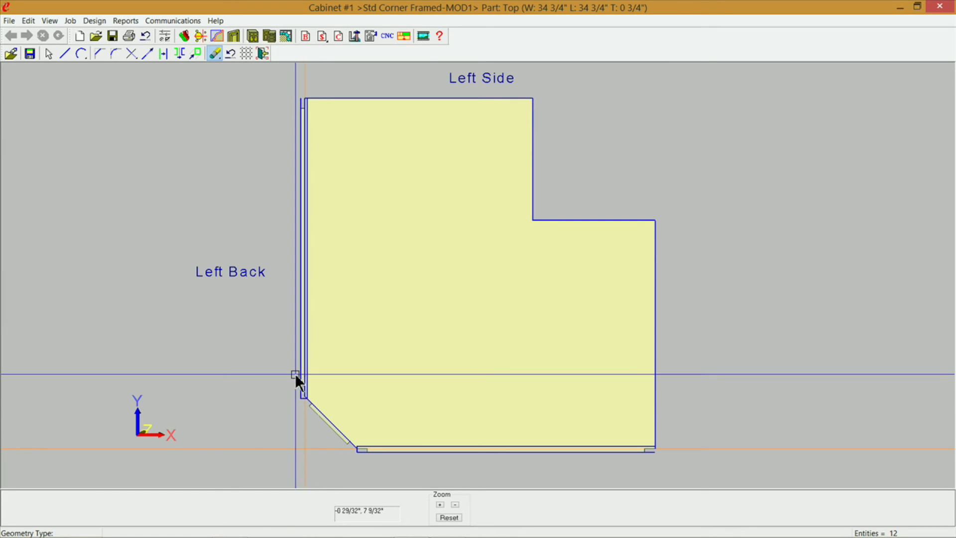
left_click_drag(295, 374, 328, 411)
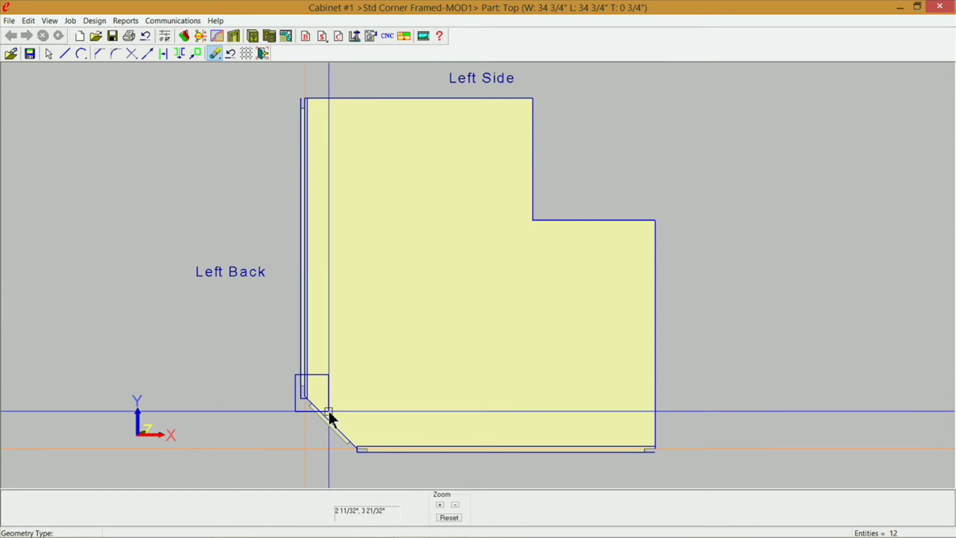
left_click(328, 410)
left_click(424, 334)
left_click(350, 319)
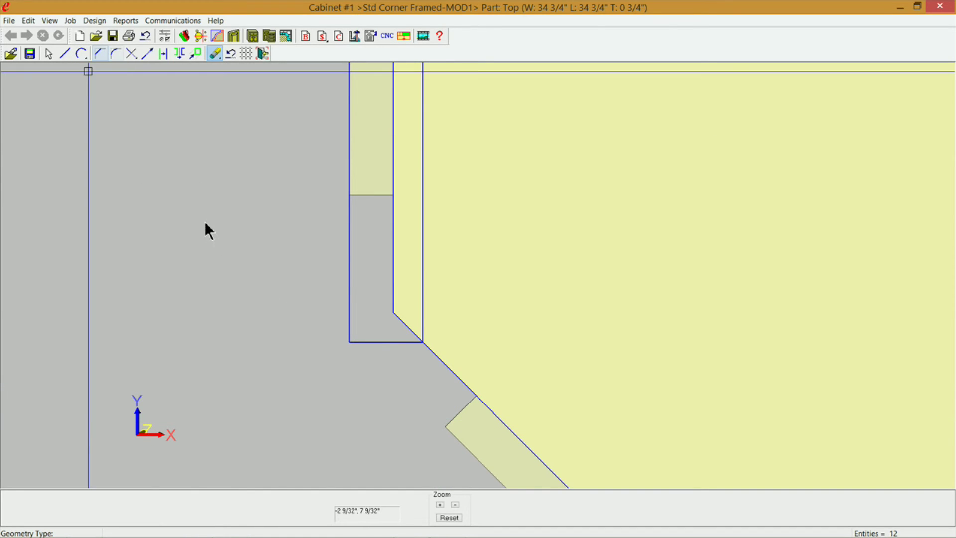
left_click(394, 297)
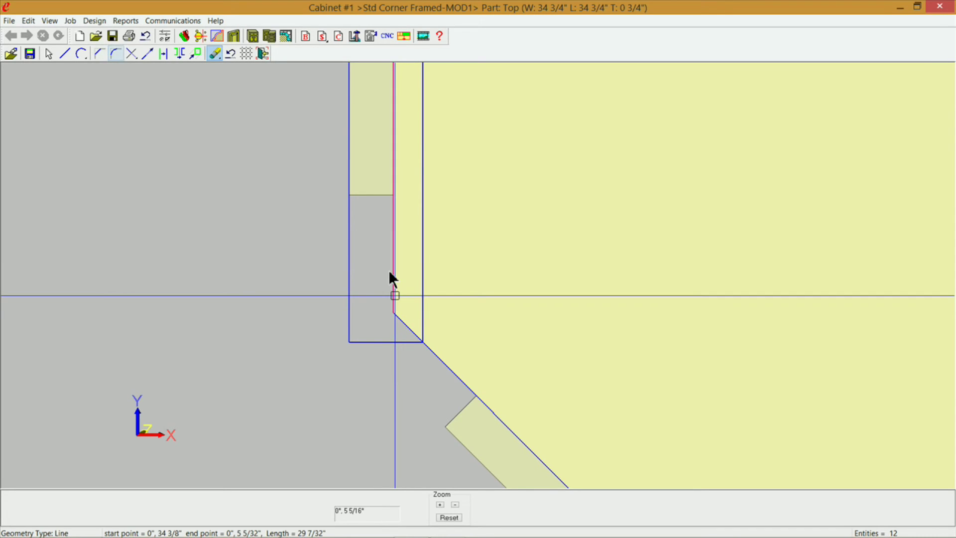
Step: Delete the top's contour lines along the left side, the right side and both edges of the front notch
left_click(214, 51)
left_click(206, 68)
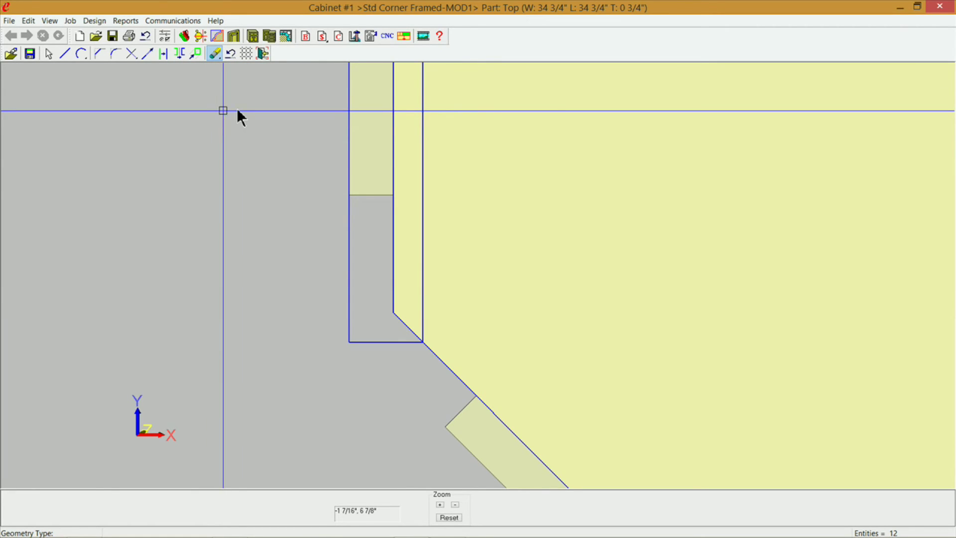
scroll(237, 109, "down", 5)
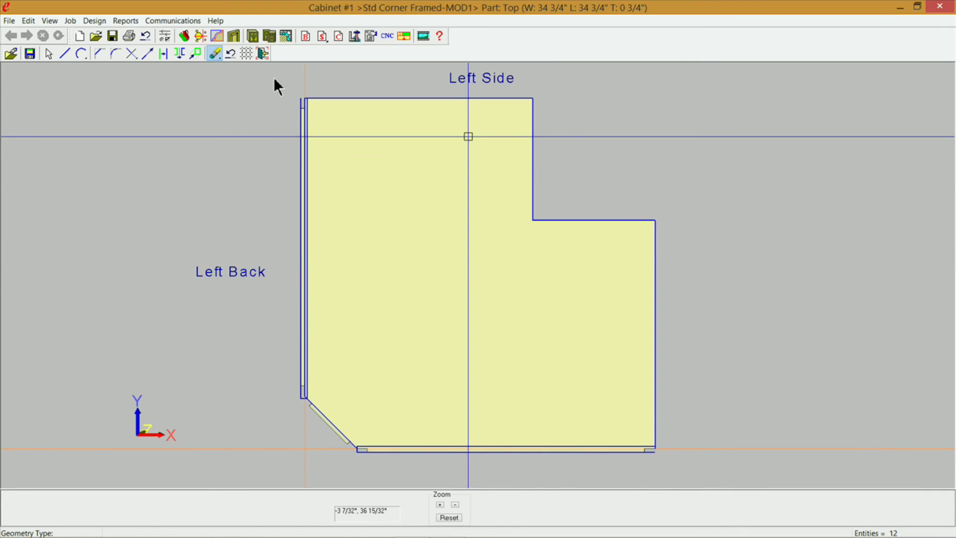
left_click(327, 98)
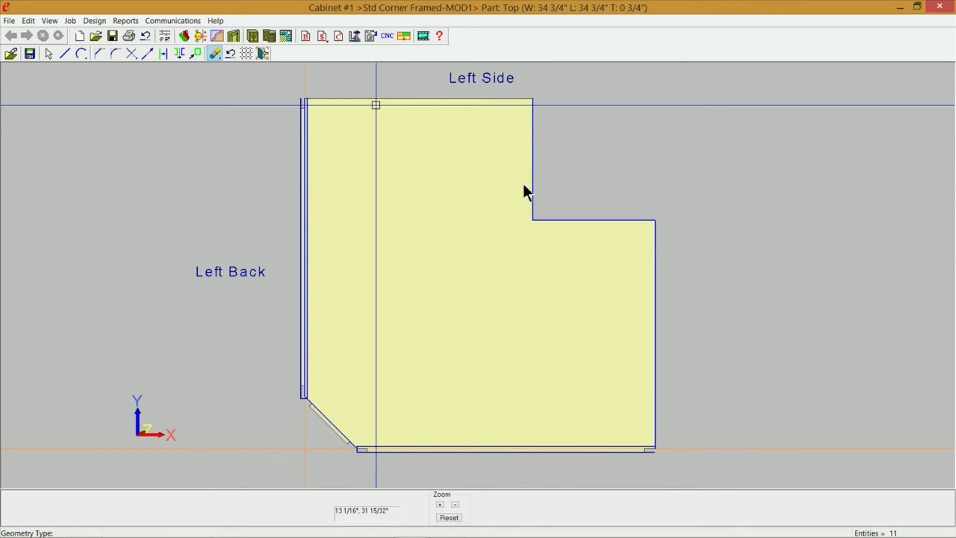
left_click(656, 357)
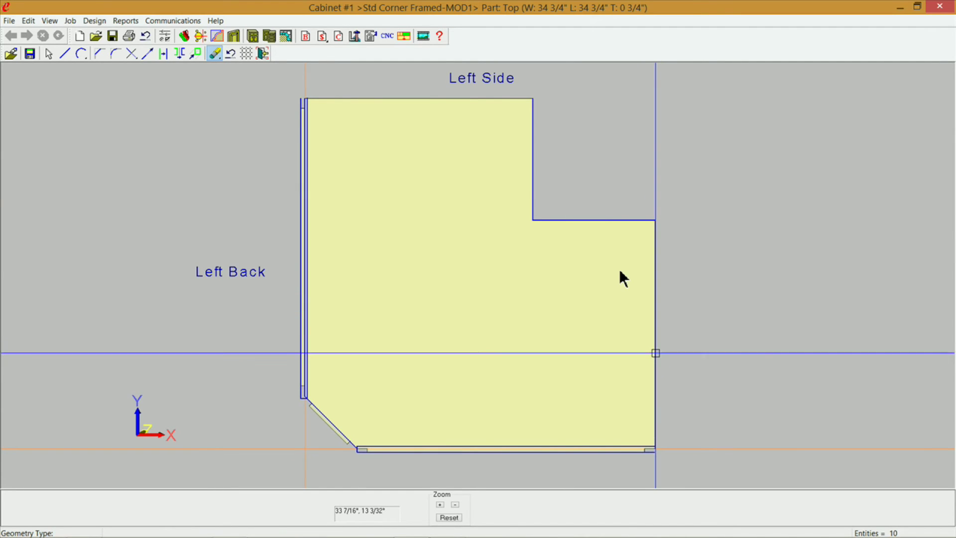
left_click(531, 187)
left_click(553, 220)
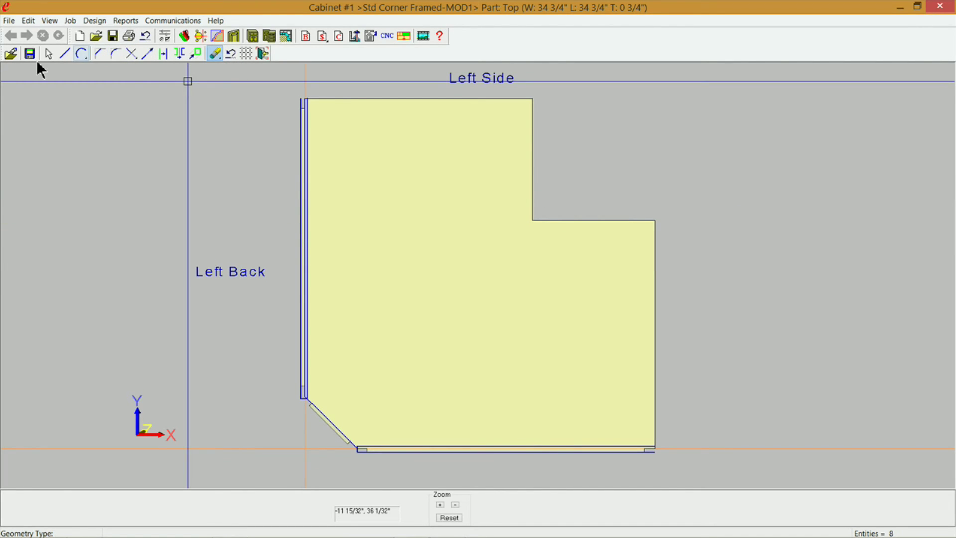
Step: Draw a horizontal line joining the outer and inner left back lines at the left side end, closing that tenon contour
left_click(65, 53)
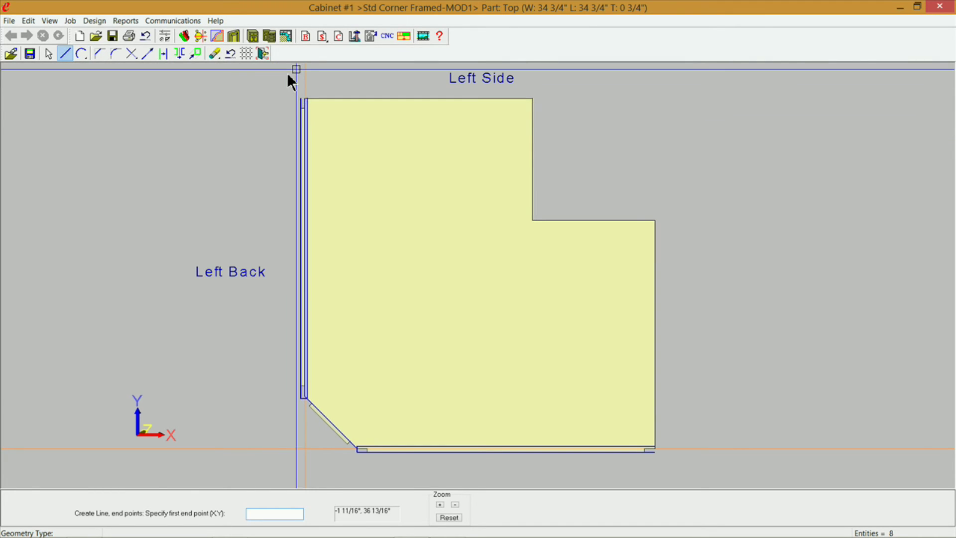
left_click_drag(268, 73, 358, 153)
left_click(411, 198)
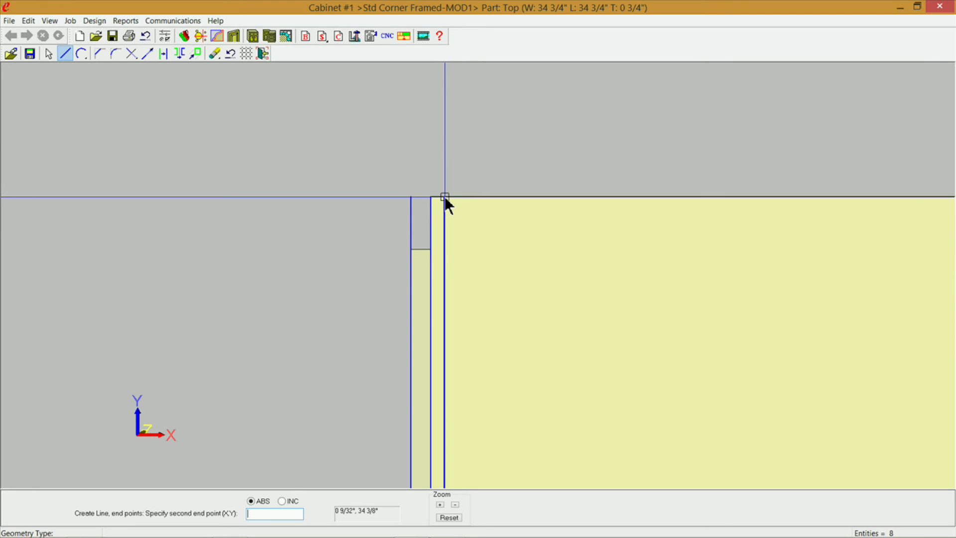
left_click(444, 196)
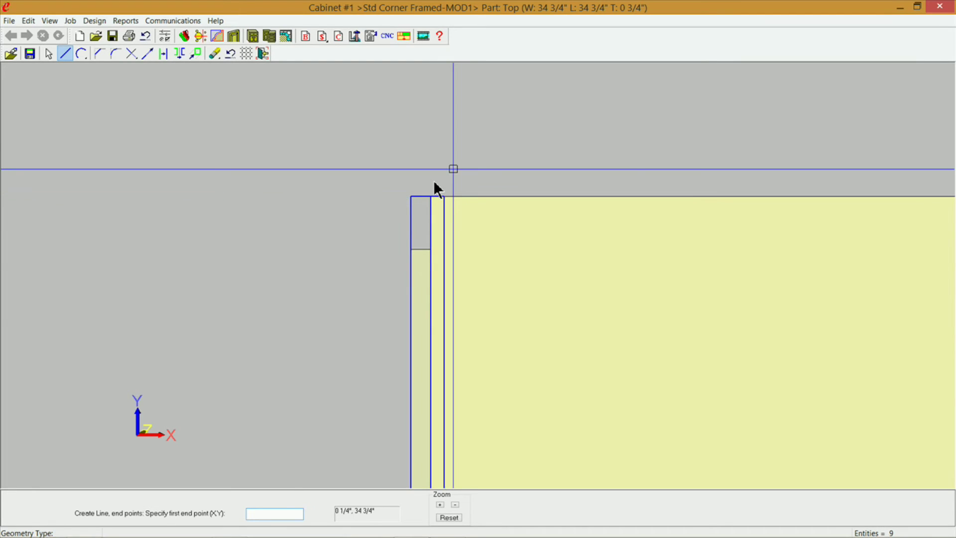
Step: Draw a vertical line closing the right back tenon contour at the right side end, and exit contour editing
right_click(432, 181, "ctrl")
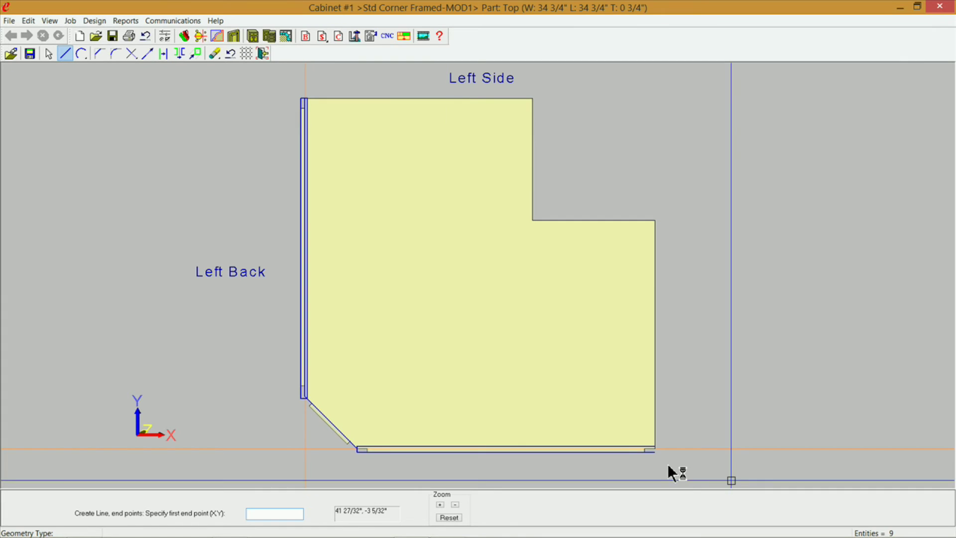
left_click(656, 446)
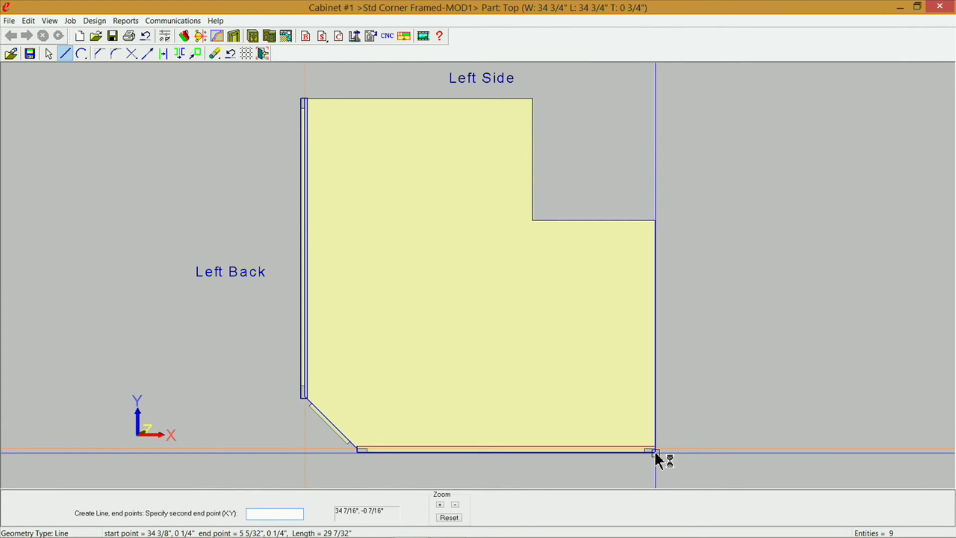
left_click(655, 452)
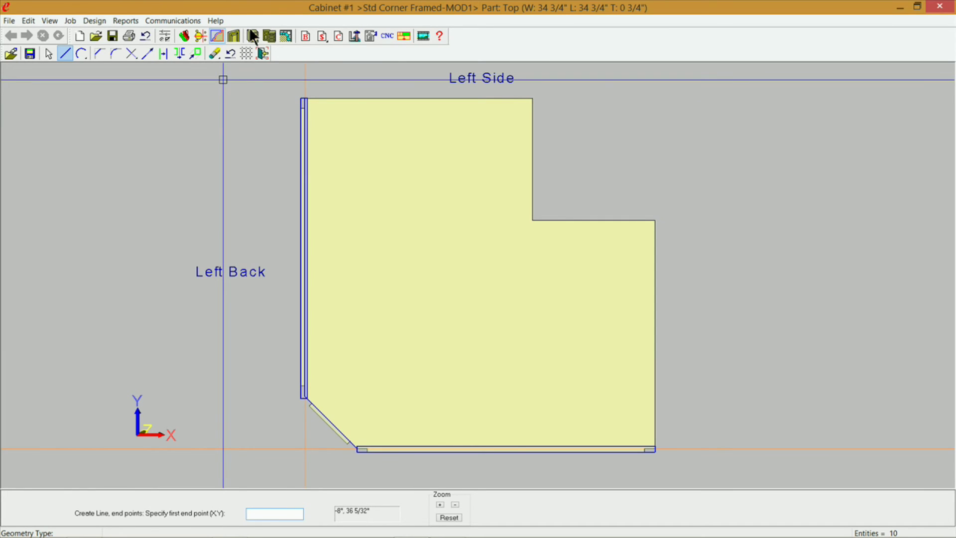
left_click(262, 52)
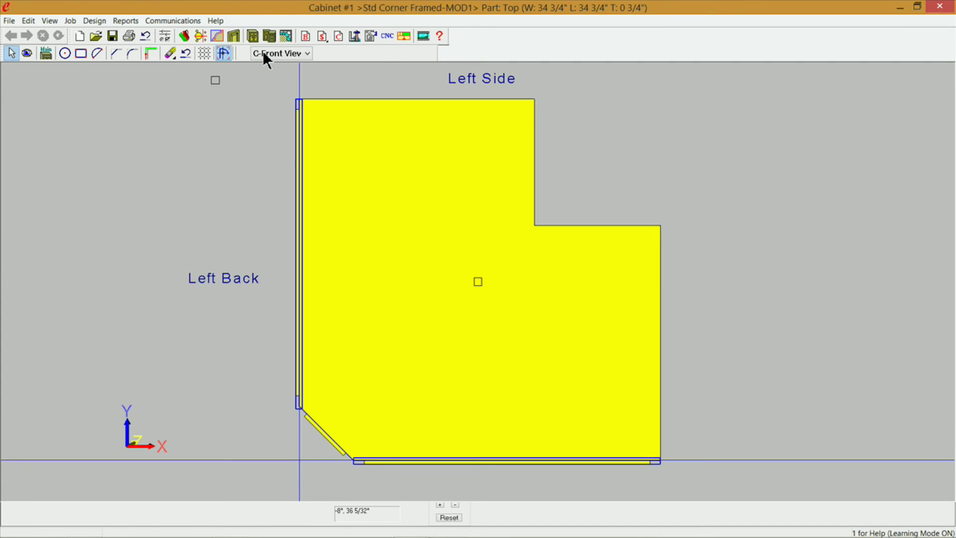
Step: Try to cut the top using a closed contour picked at the angled back edge
right_click(167, 118)
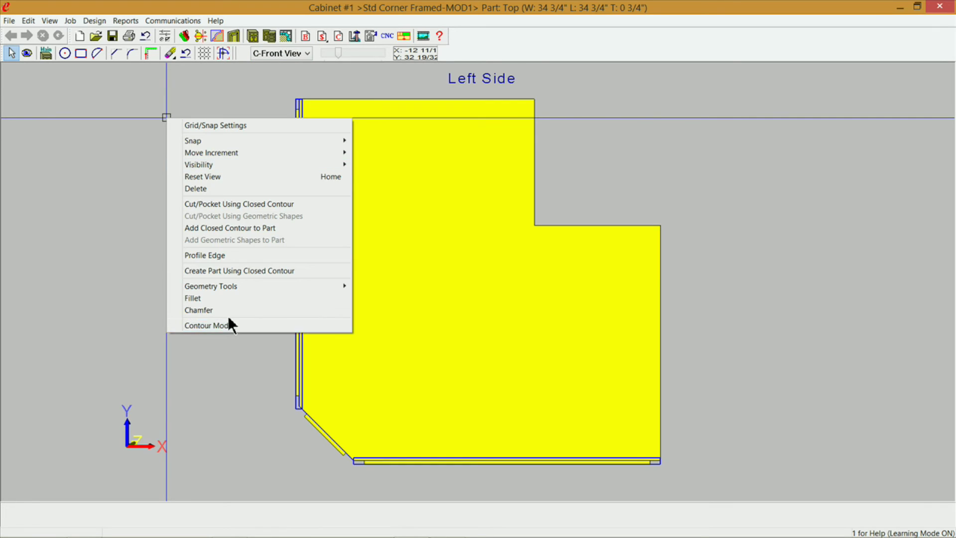
left_click(204, 203)
left_click(322, 417)
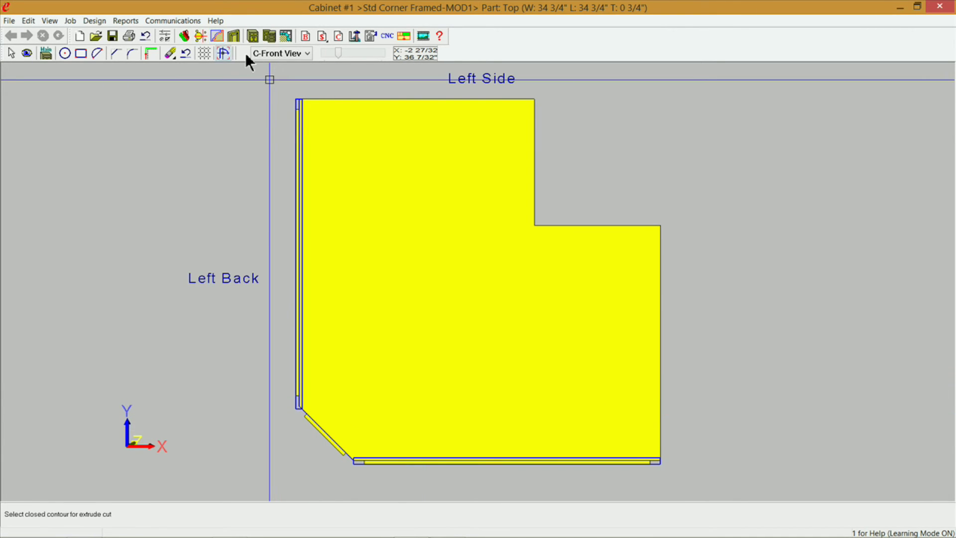
Step: Remove the leftover angled edge line and original left back edge line in contour editing, and return to the part
left_click(225, 53)
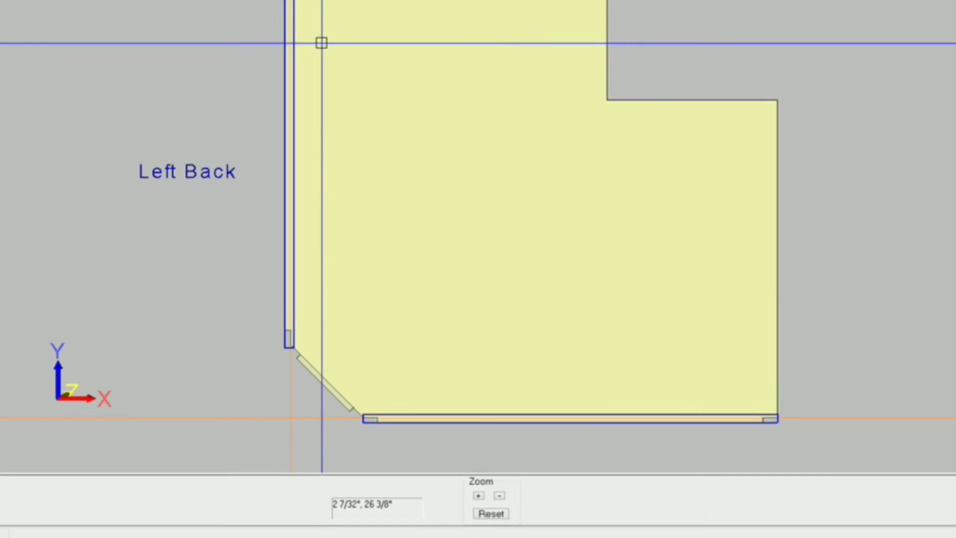
left_click(314, 25)
Step: Cut the left back and right back closed contours out of the top, with the depth set to cut through
right_click(119, 17)
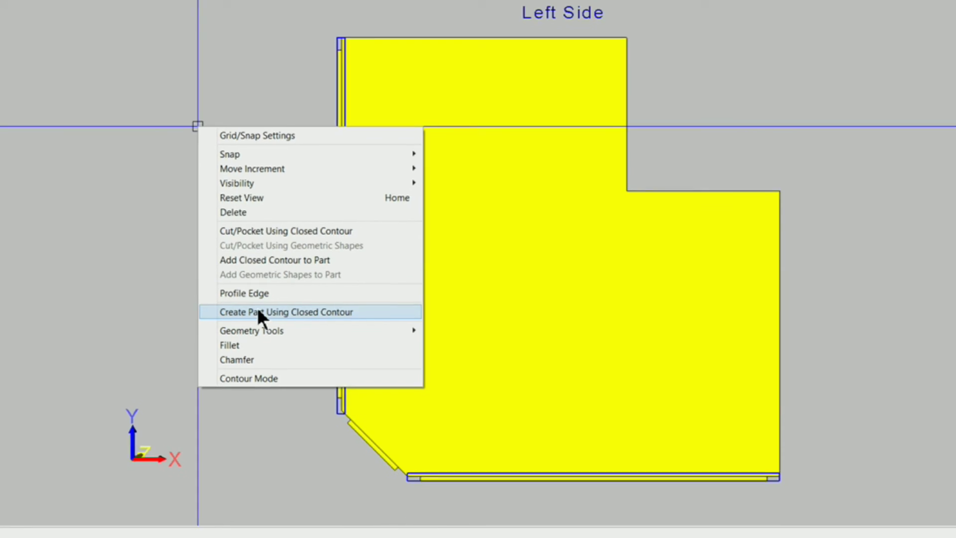
left_click(240, 210)
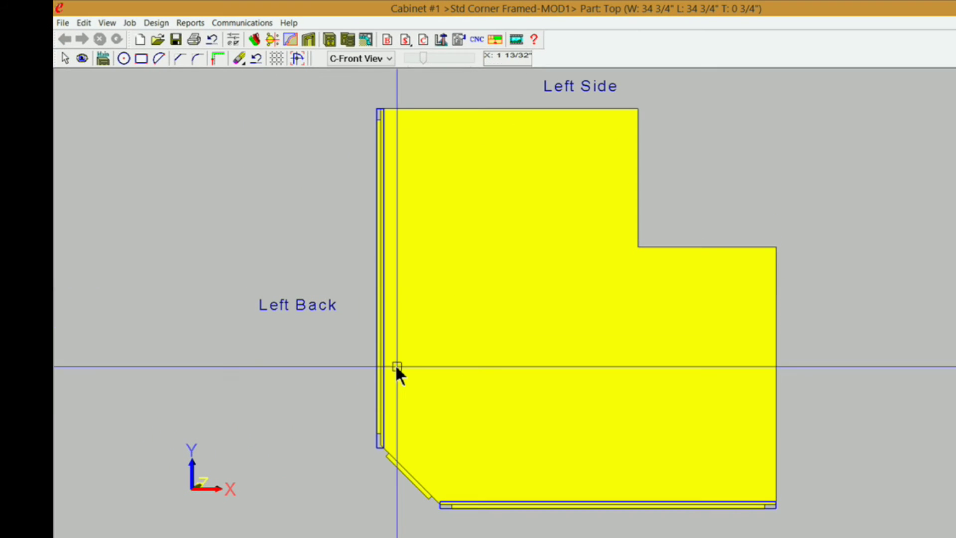
left_click(383, 355)
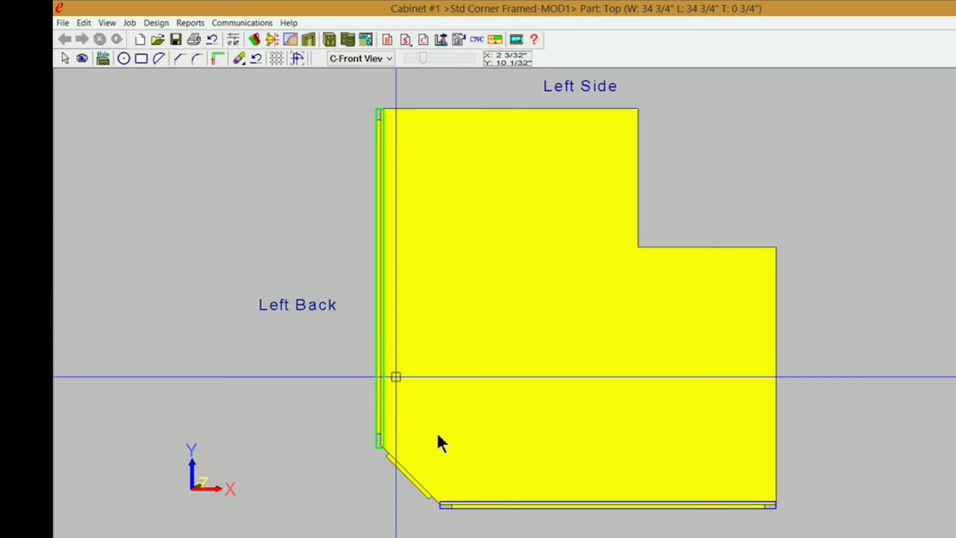
left_click(473, 504)
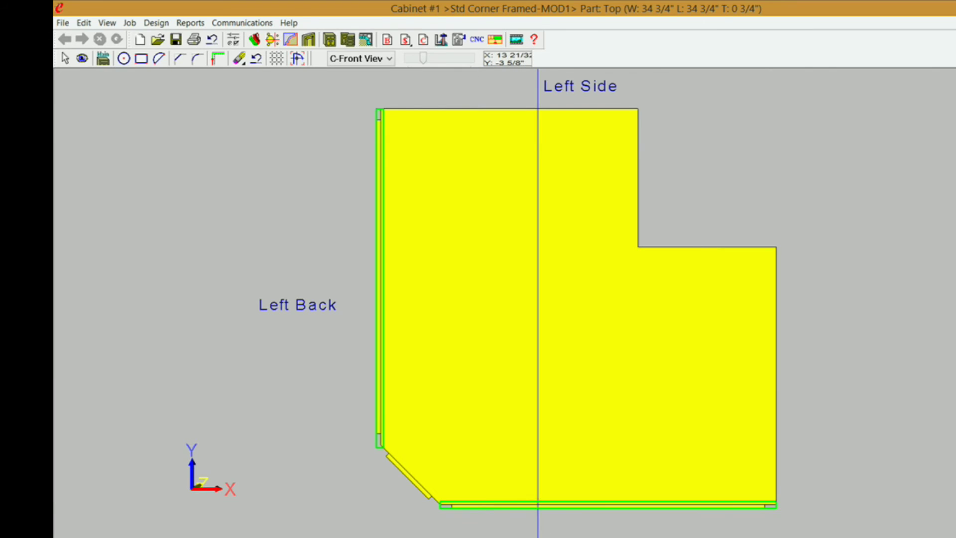
right_click(538, 537)
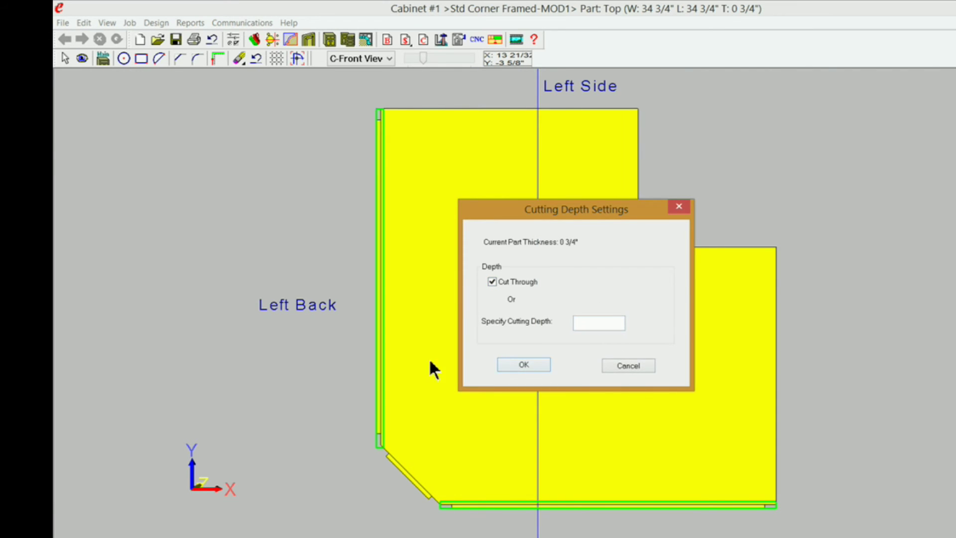
left_click(524, 365)
left_click(694, 330)
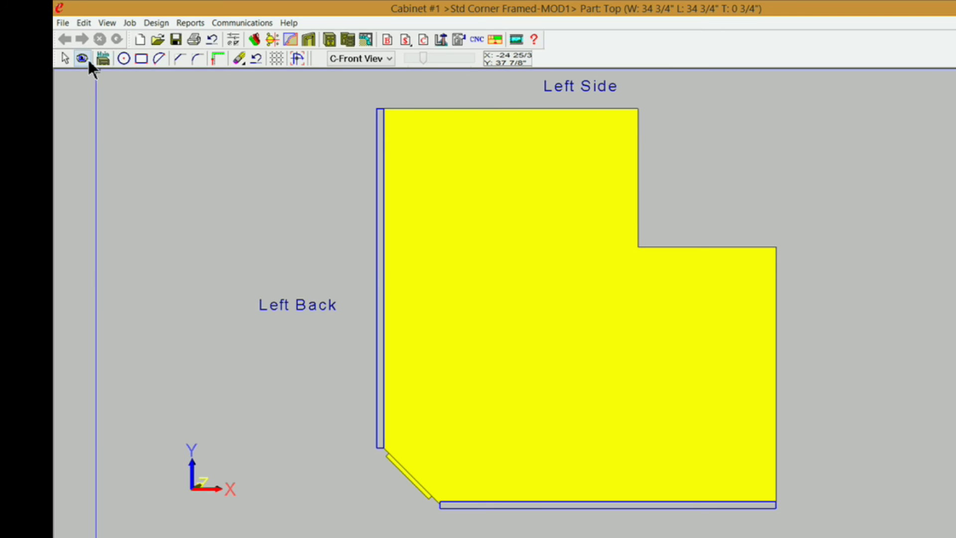
Step: Save the top's contour geometry over the existing file BaseCornerTop Pockets.x_t, and exit contour editing
left_click(296, 58)
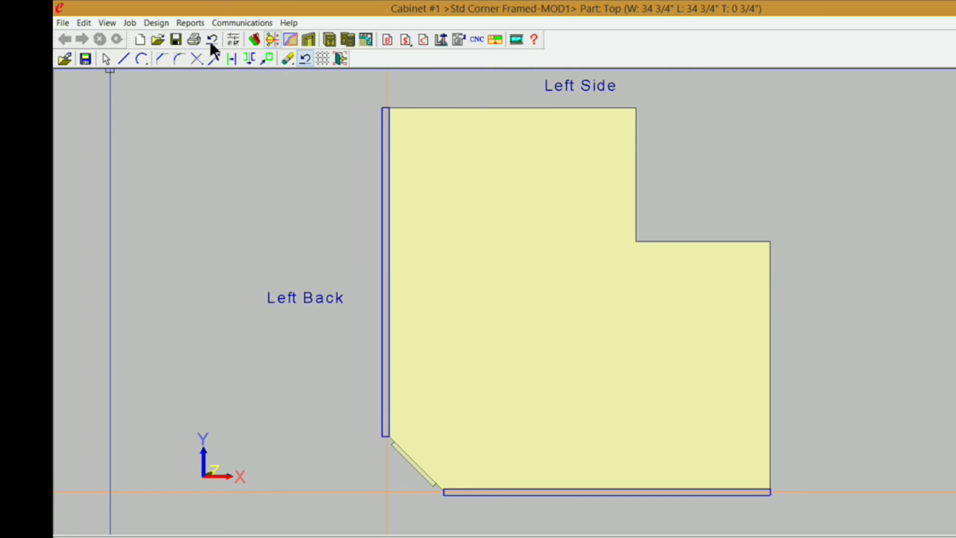
left_click(86, 59)
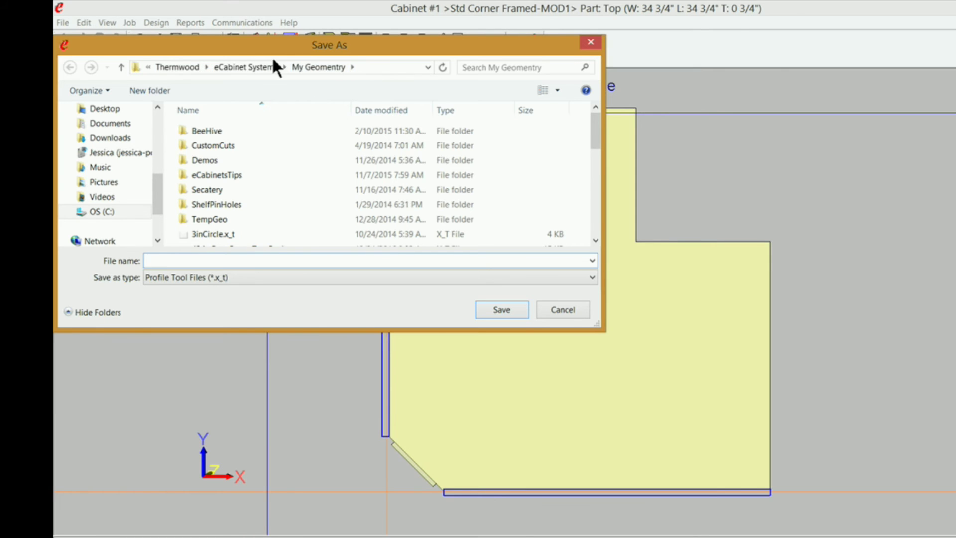
left_click_drag(596, 126, 602, 170)
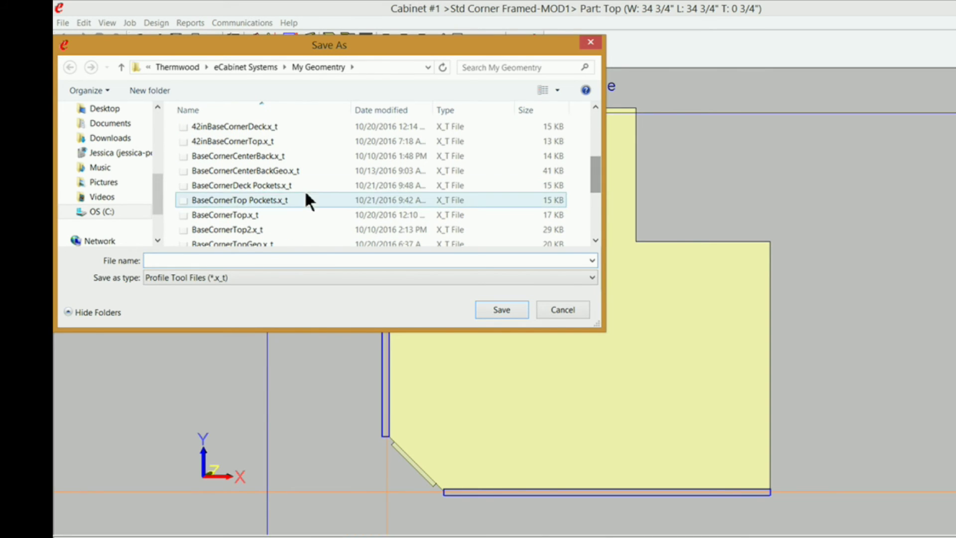
left_click(220, 201)
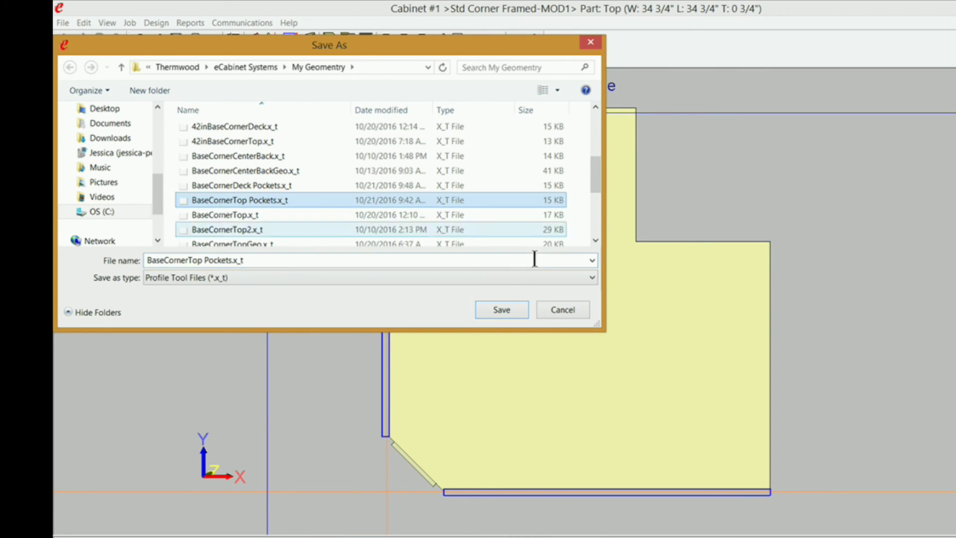
left_click(502, 310)
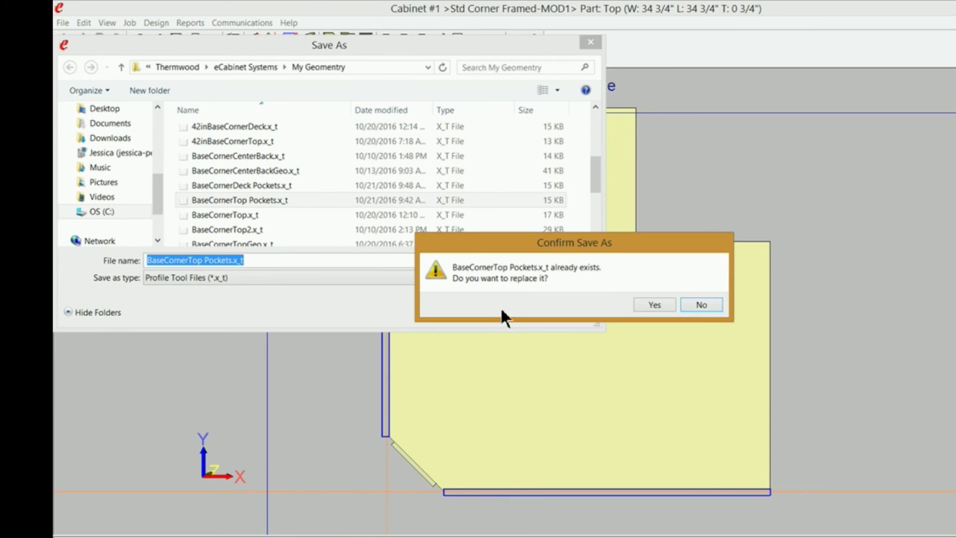
left_click(654, 305)
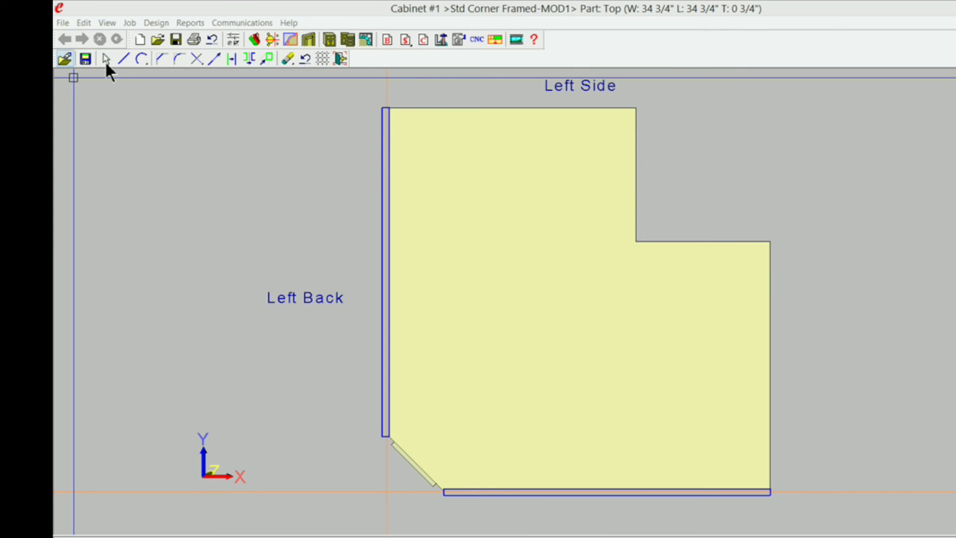
left_click(340, 58)
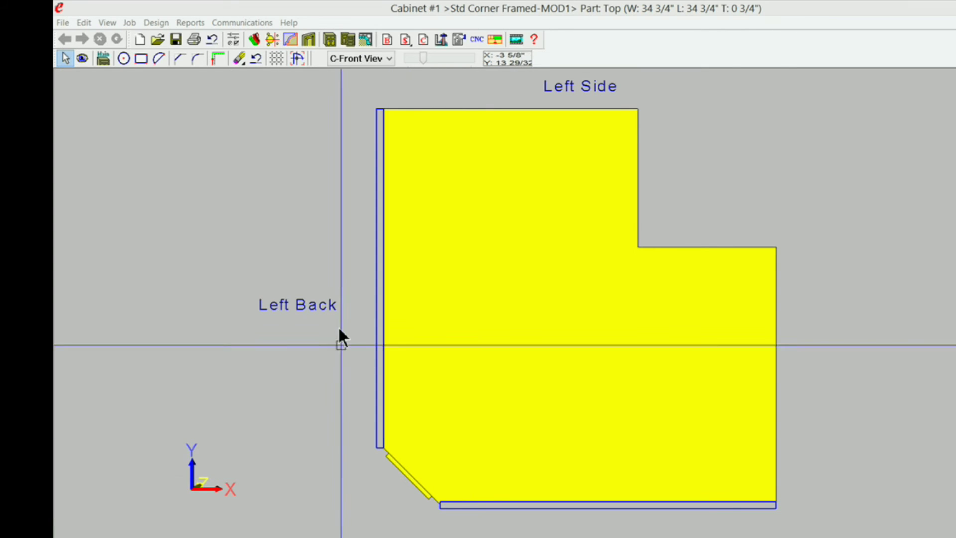
Step: In the top's contour editing, extend the right back contour's inner line by 1/2 inch toward the angled corner
left_click(80, 59)
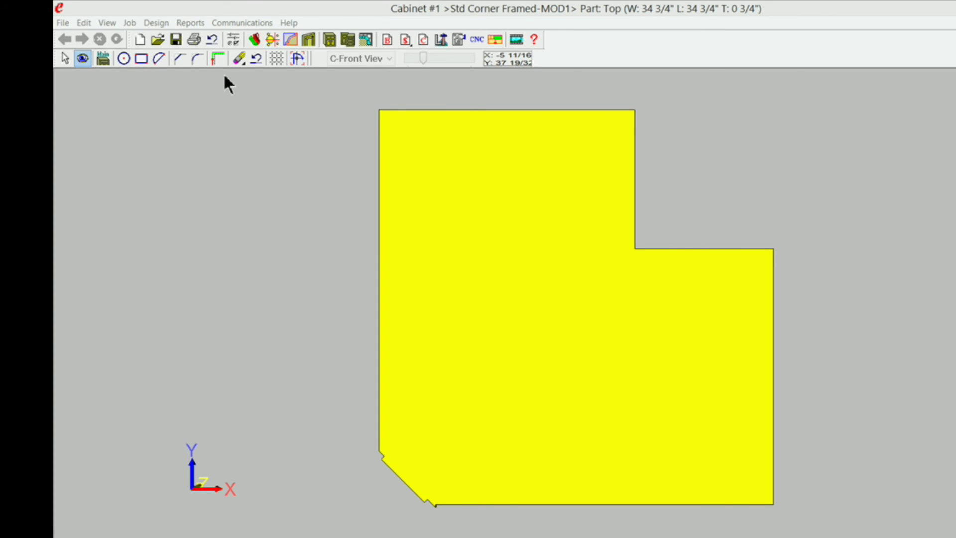
left_click(298, 58)
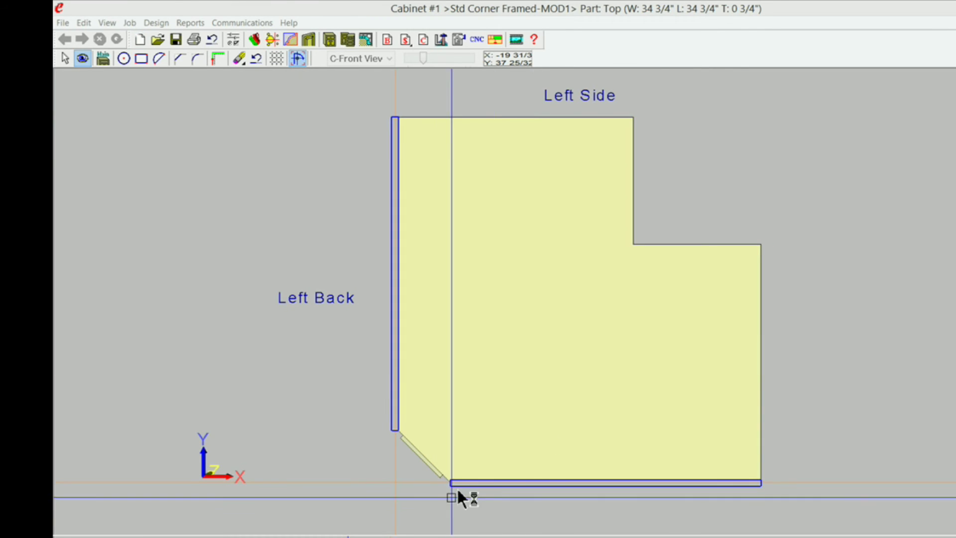
left_click(447, 491)
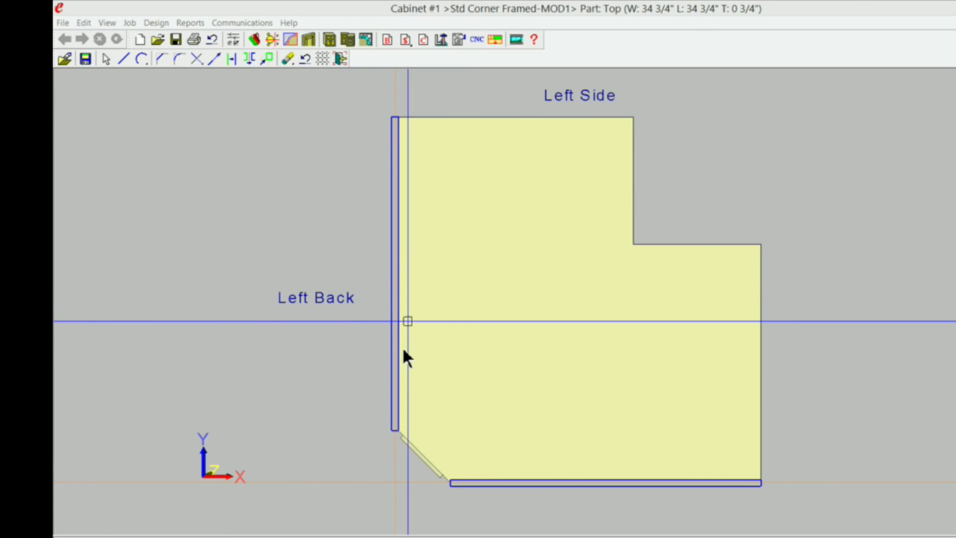
left_click_drag(422, 459, 494, 501)
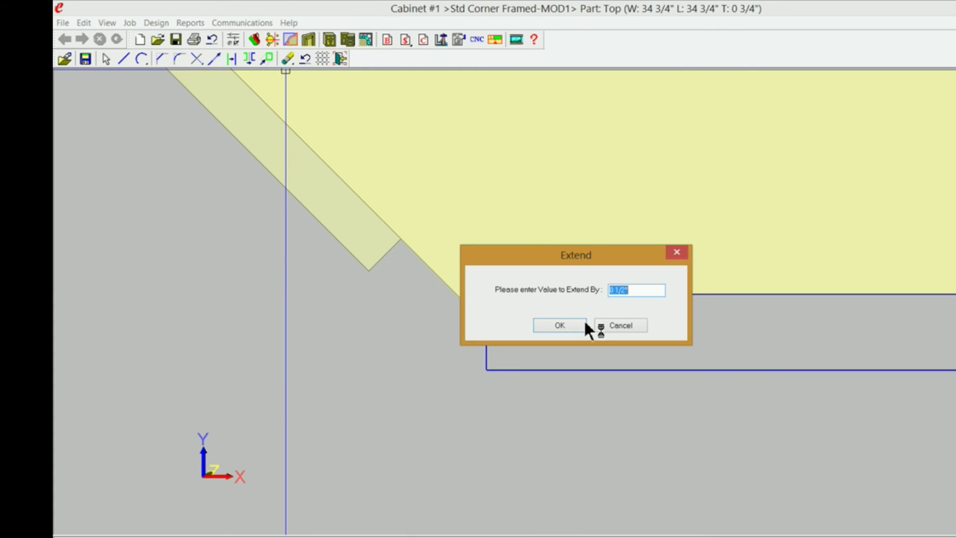
left_click(558, 323)
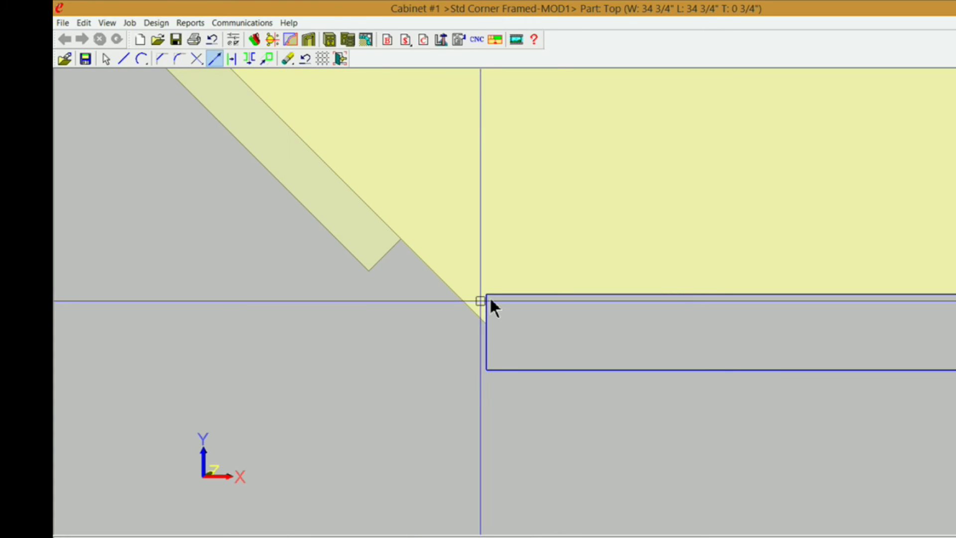
left_click(501, 294)
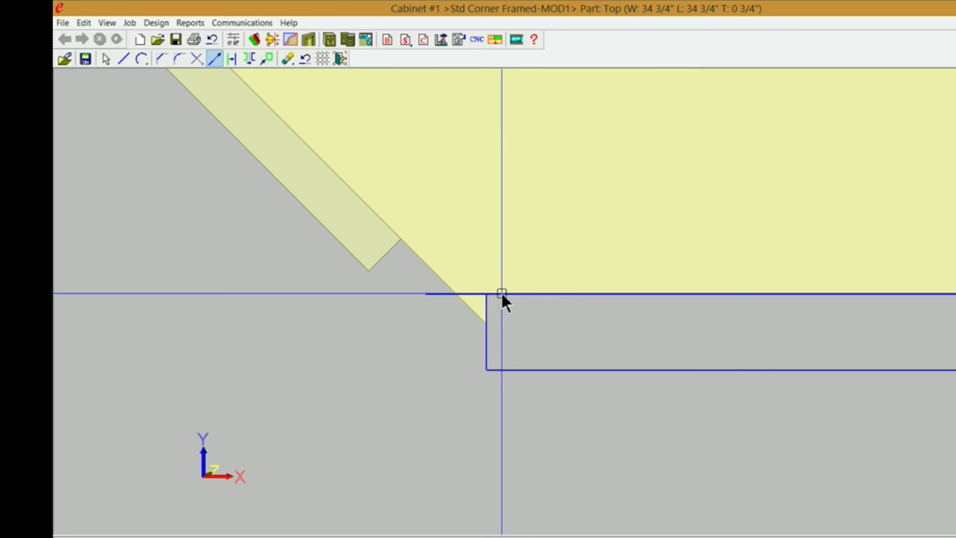
Step: Offset a copy of the right back contour's corner end line by 1/2 inch to meet the extended inner line
left_click(486, 309)
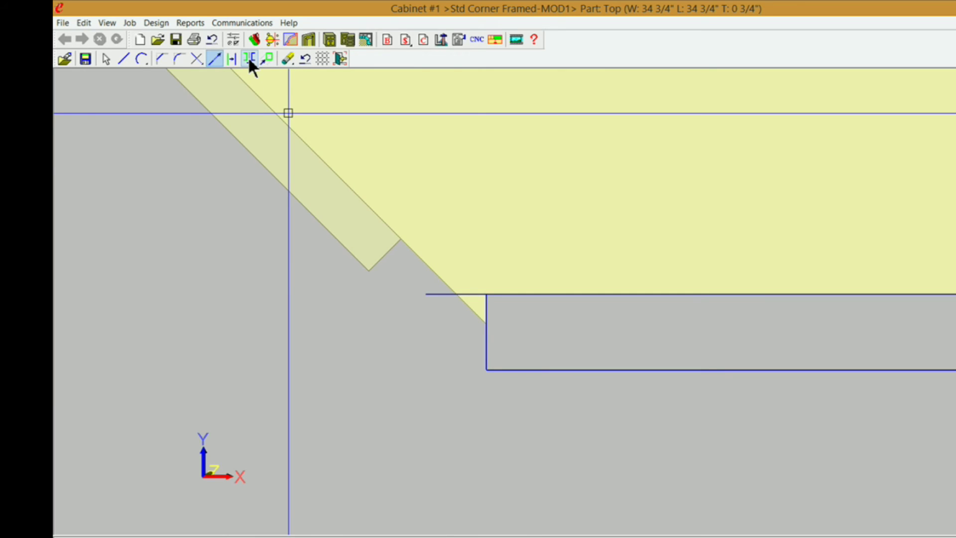
left_click(223, 58)
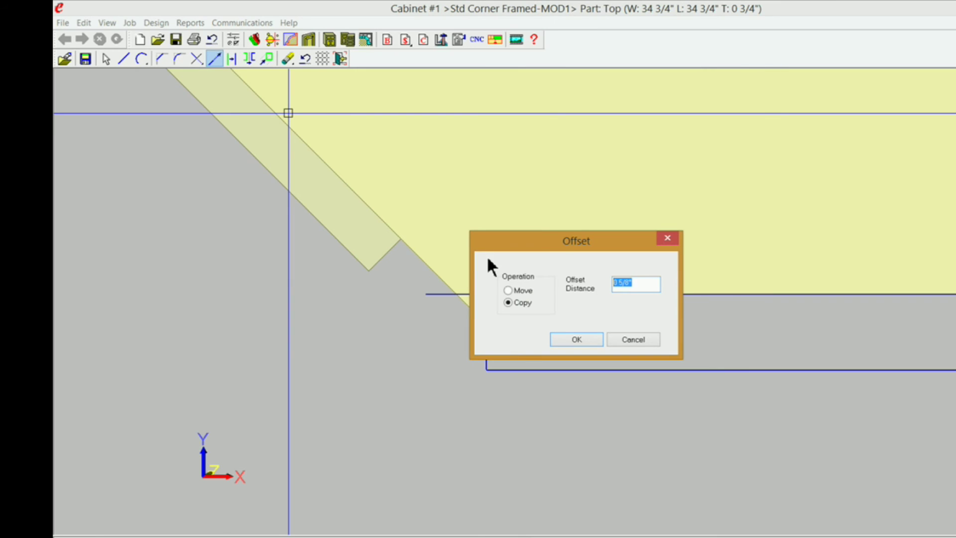
key("BackSpace")
type("5")
left_click(569, 337)
left_click(468, 321)
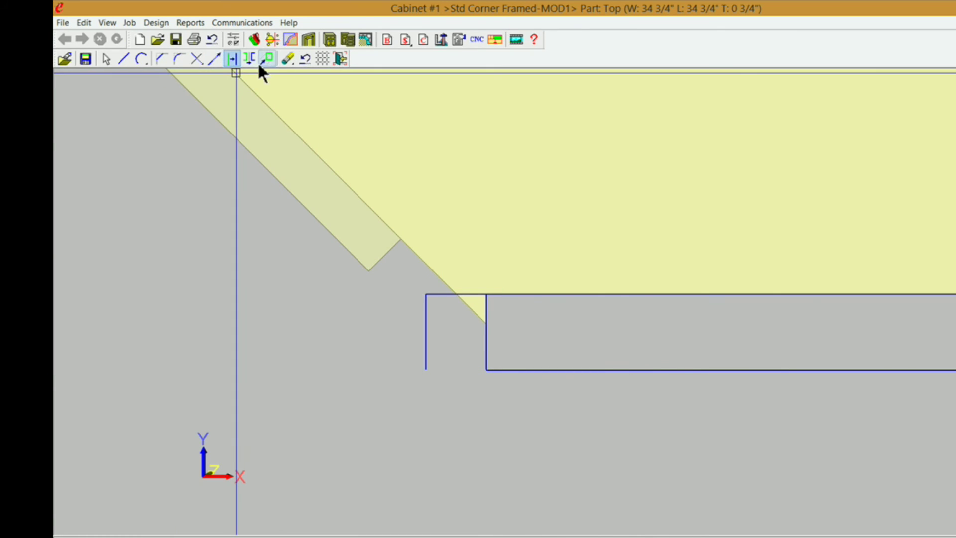
Step: Extend the right back contour's outer line by 1/2 inch, remove the original end line, and exit contour editing
left_click(214, 60)
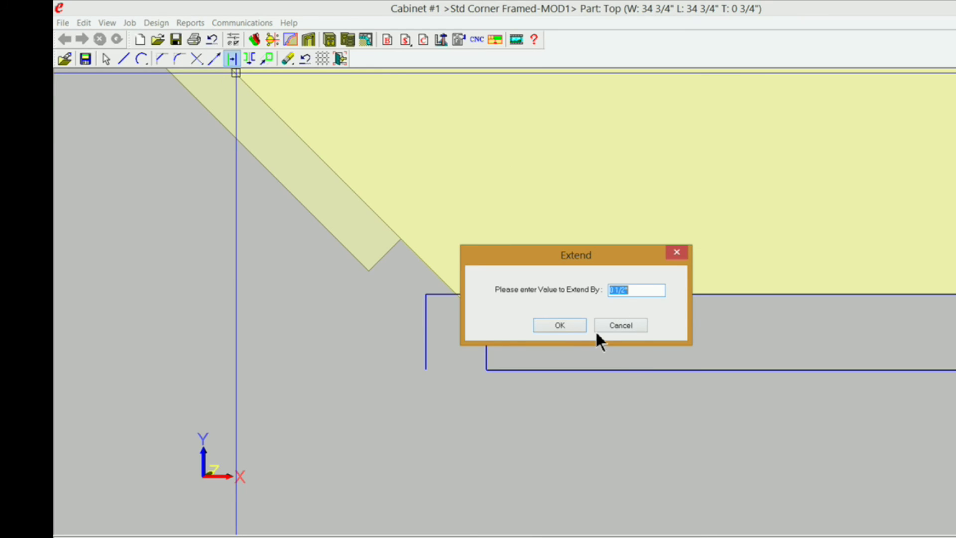
left_click(567, 325)
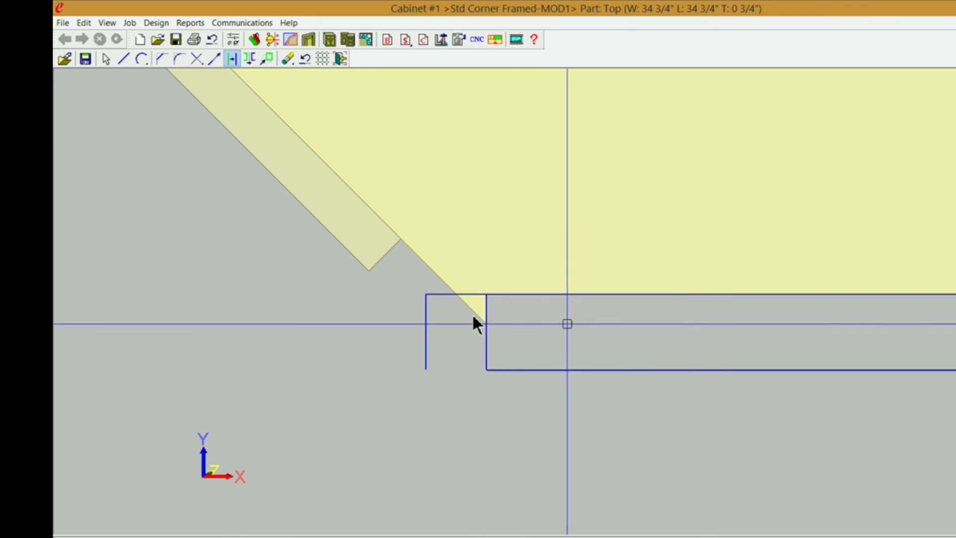
left_click(508, 369)
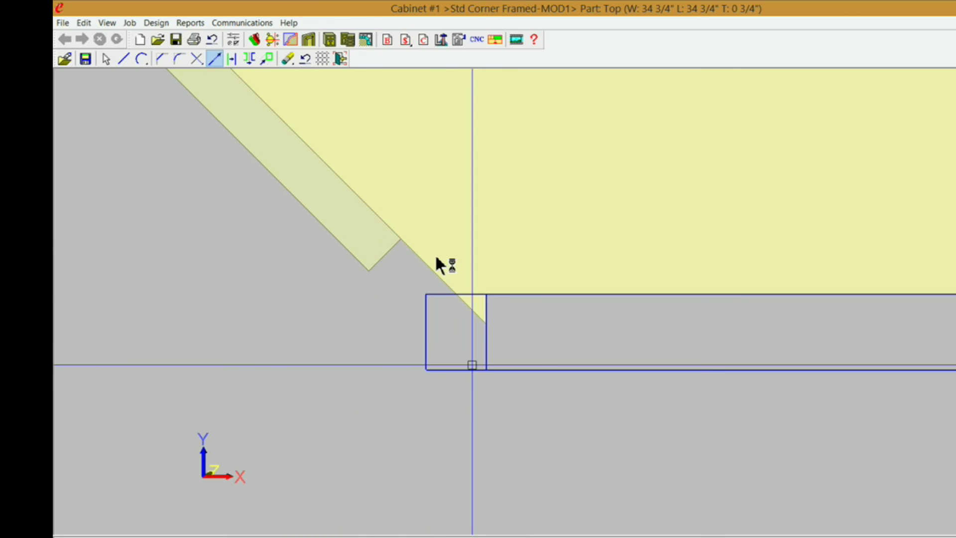
left_click(288, 59)
left_click(274, 73)
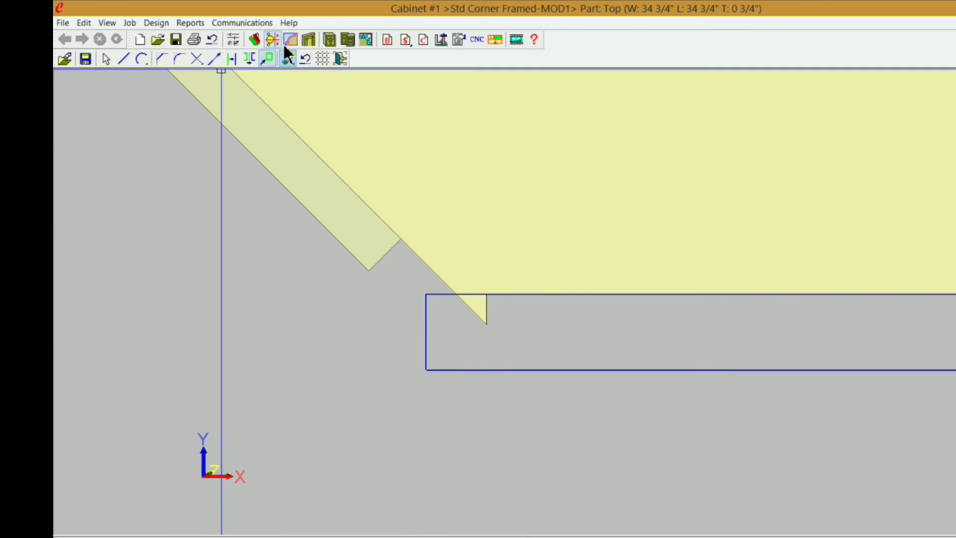
left_click(336, 57)
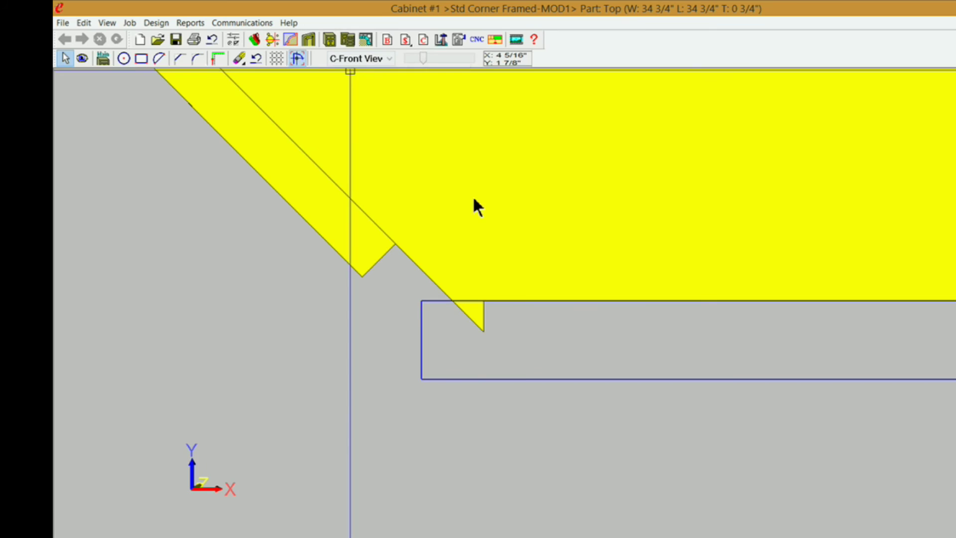
Step: Cut the top through using the lengthened right back closed contour, keeping the geometry
right_click(329, 326)
left_click(376, 421)
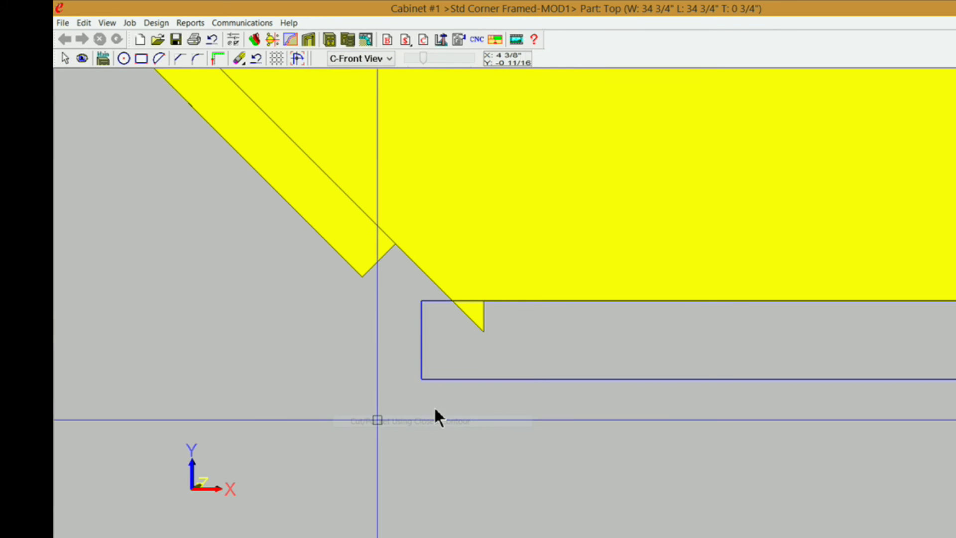
left_click(472, 379)
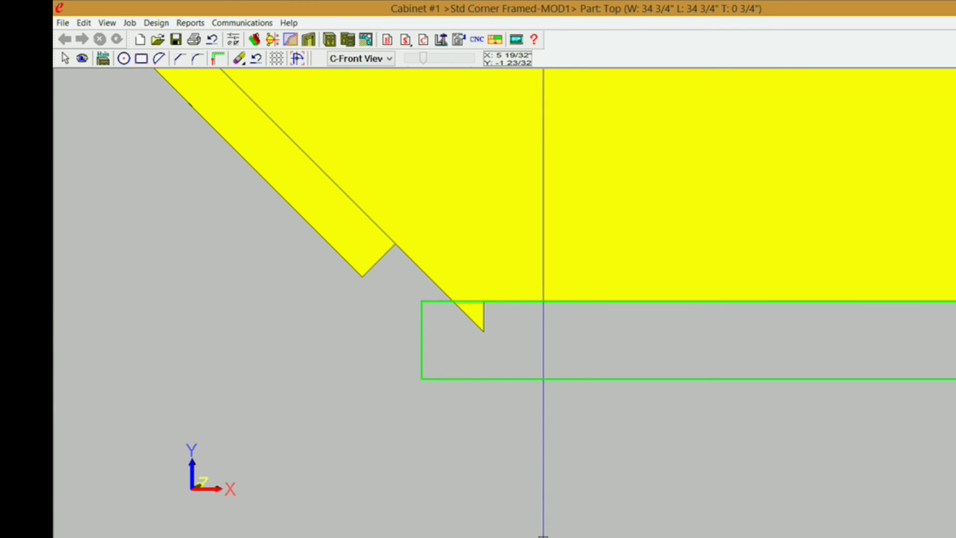
left_click(559, 354)
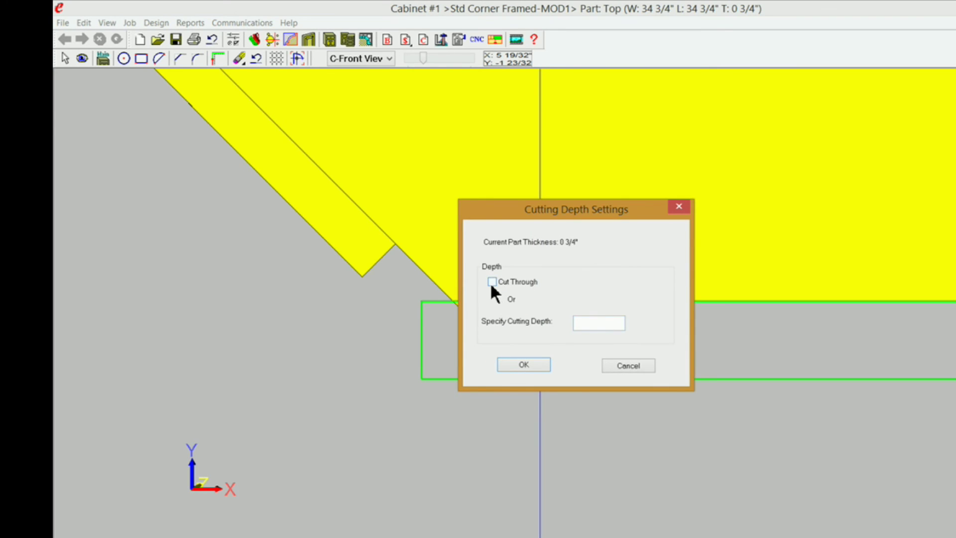
left_click(525, 365)
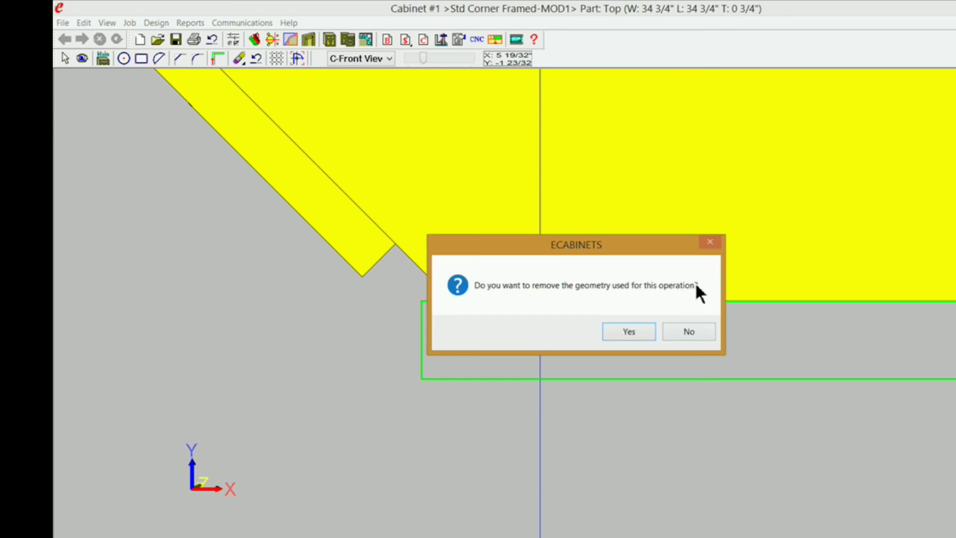
left_click(685, 328)
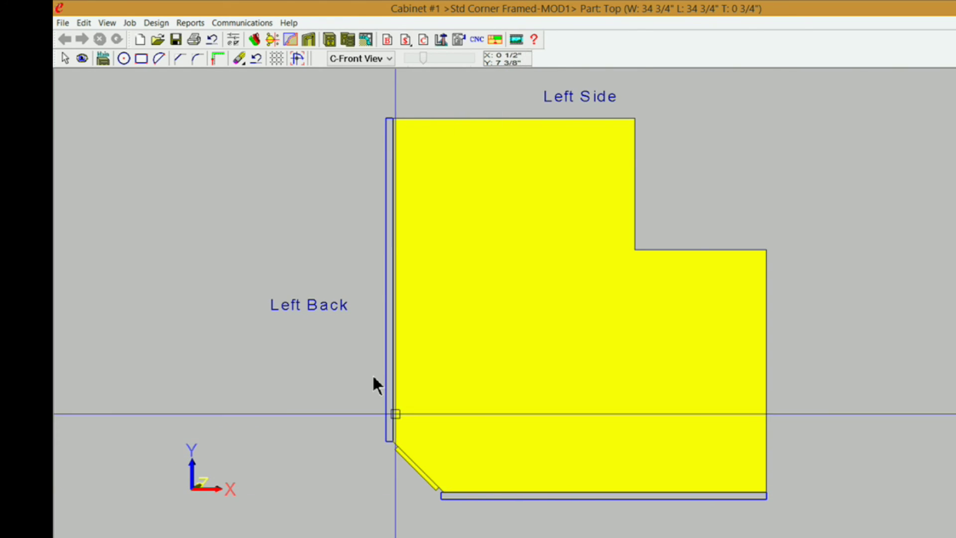
Step: Examine the cut edges and notches around the angled back corner of the top in 3D
left_click(83, 58)
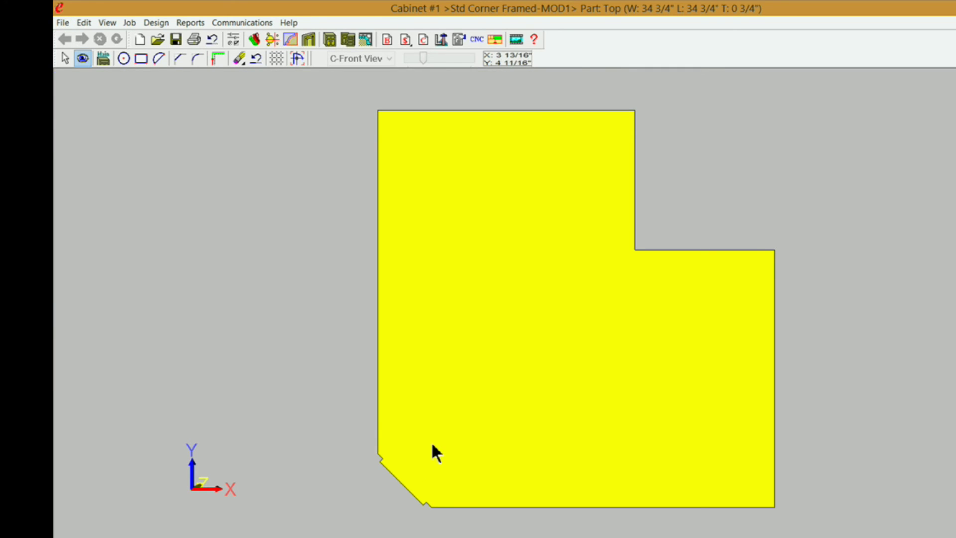
left_click_drag(459, 470, 500, 339)
right_click_drag(404, 476, 503, 337)
scroll(488, 385, "up", 5)
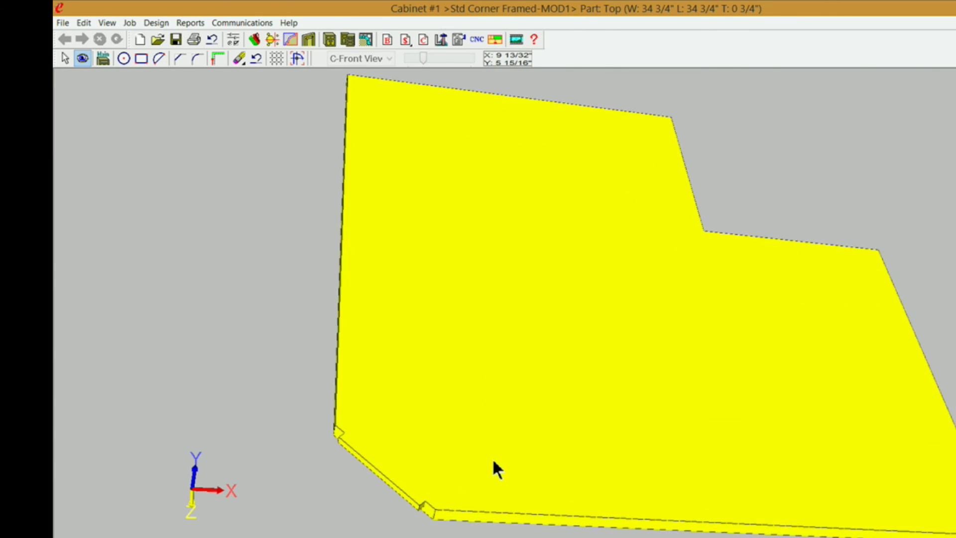
right_click_drag(378, 425, 432, 409)
scroll(449, 398, "down", 5)
mouse_move(683, 363)
left_mouse_down()
mouse_move(702, 378)
mouse_move(711, 361)
left_mouse_up()
scroll(707, 374, "up", 3)
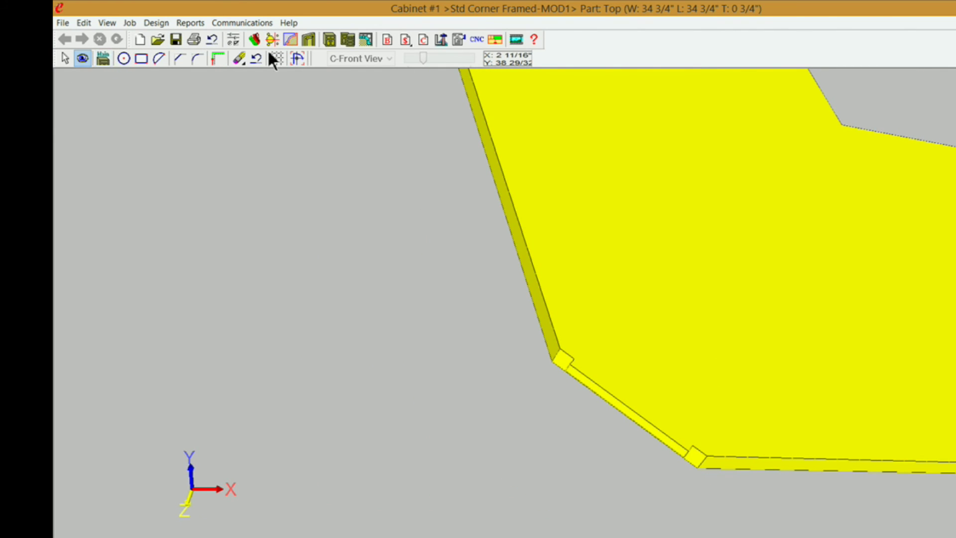
Step: Save the revised contour geometry of the top and return to the cabinet assembly
left_click(297, 58)
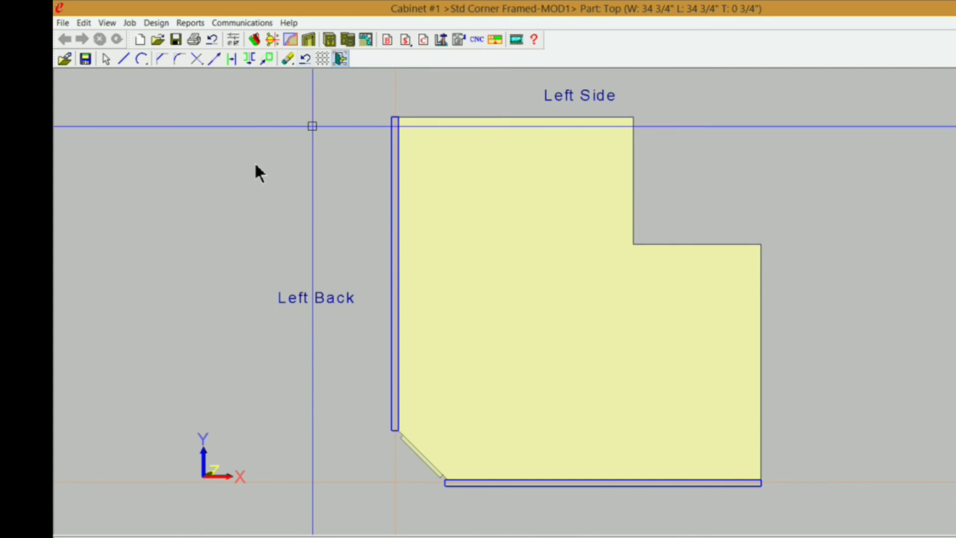
left_click(86, 58)
key("Escape")
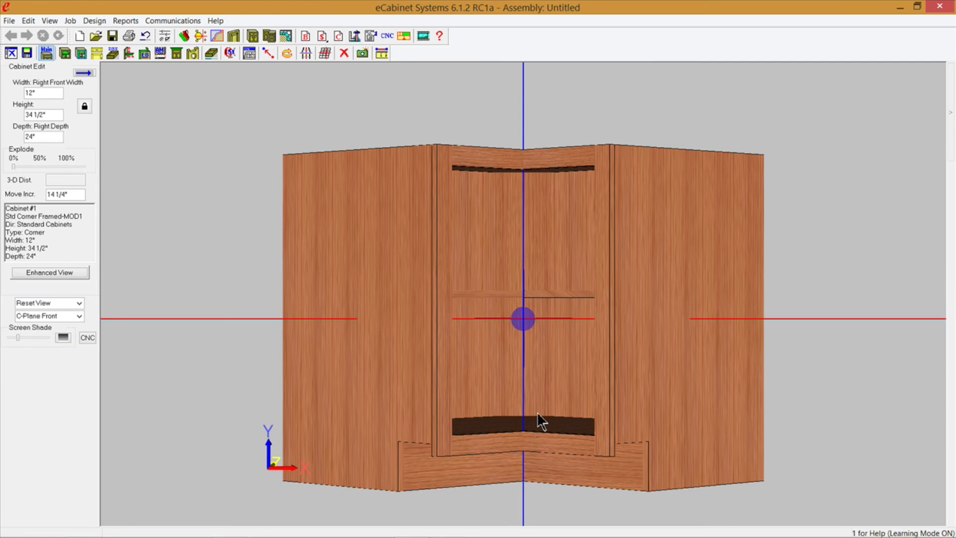
Step: Examine the cabinet from the front and from below to check how the deck and backs fit together
mouse_move(538, 414)
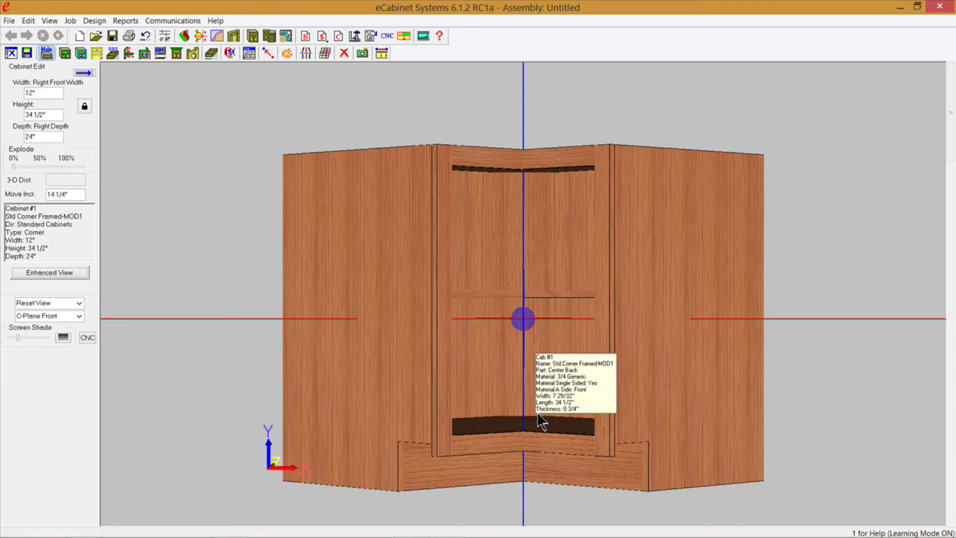
key("Up")
key("Up")
key("Up")
key("Up")
key("Up")
key("Up")
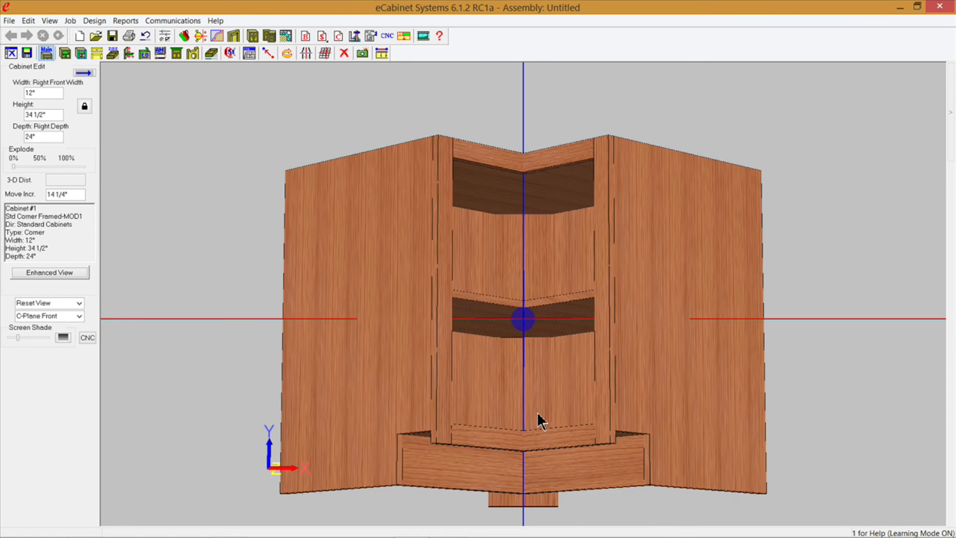
mouse_move(771, 408)
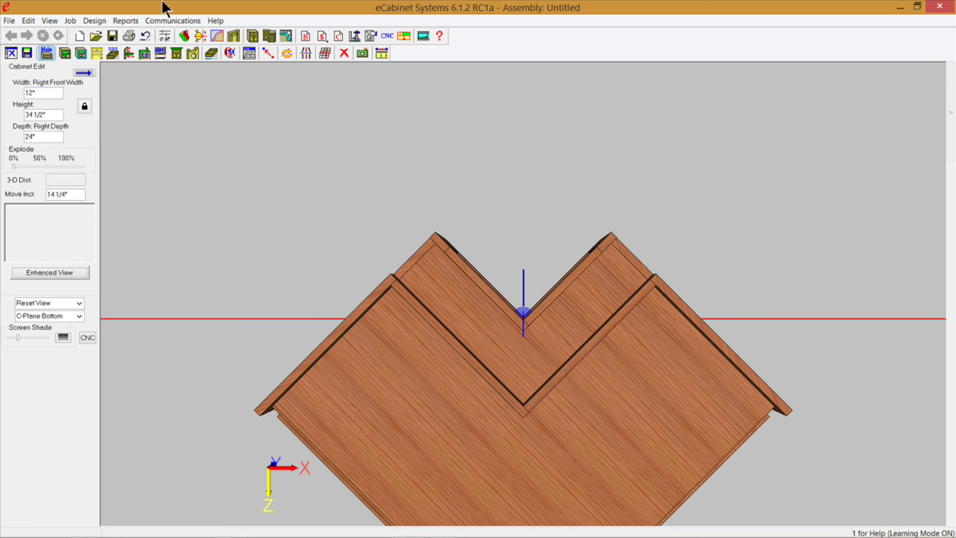
Step: Examine the top's constraint drawing around the angled back corner, then leave it without applying the dimensions and constraints
left_click(231, 52)
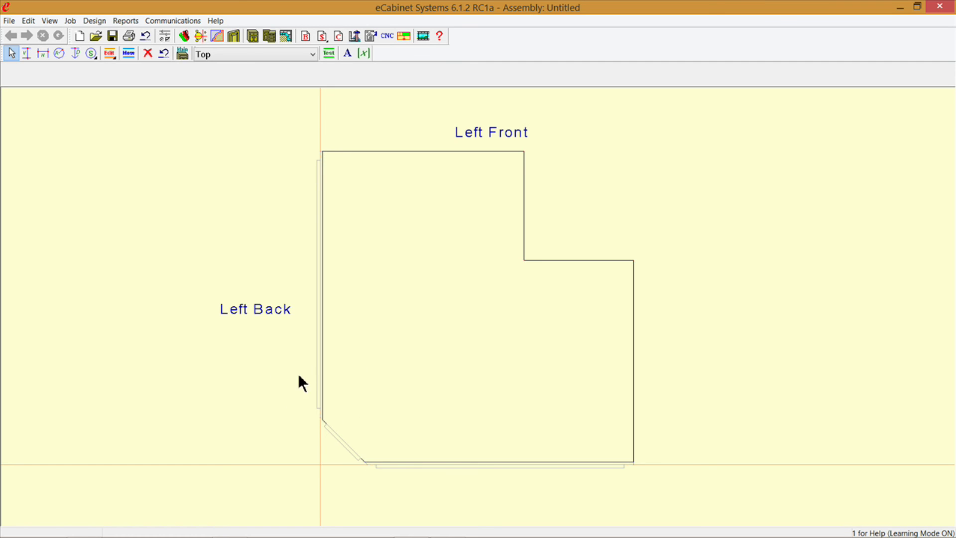
left_click_drag(313, 397, 360, 437)
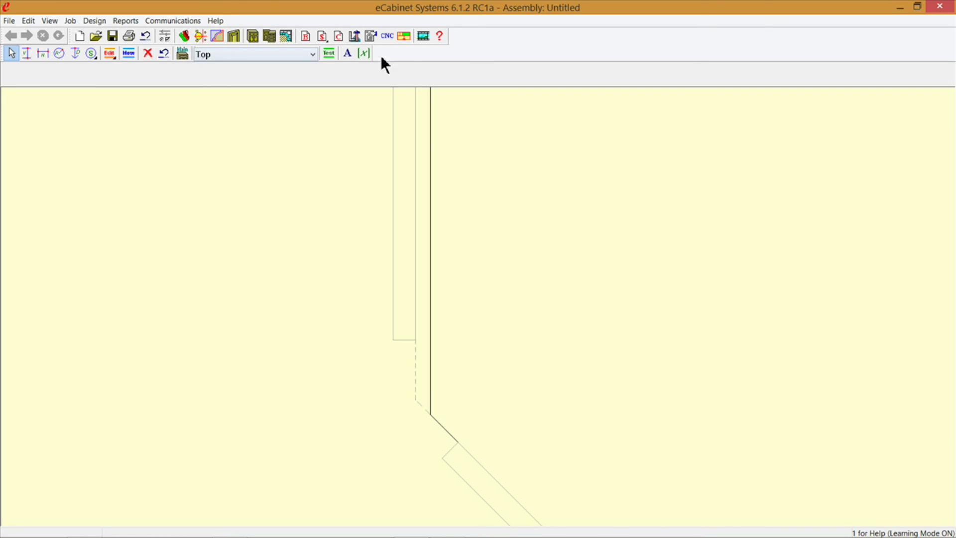
left_click(183, 53)
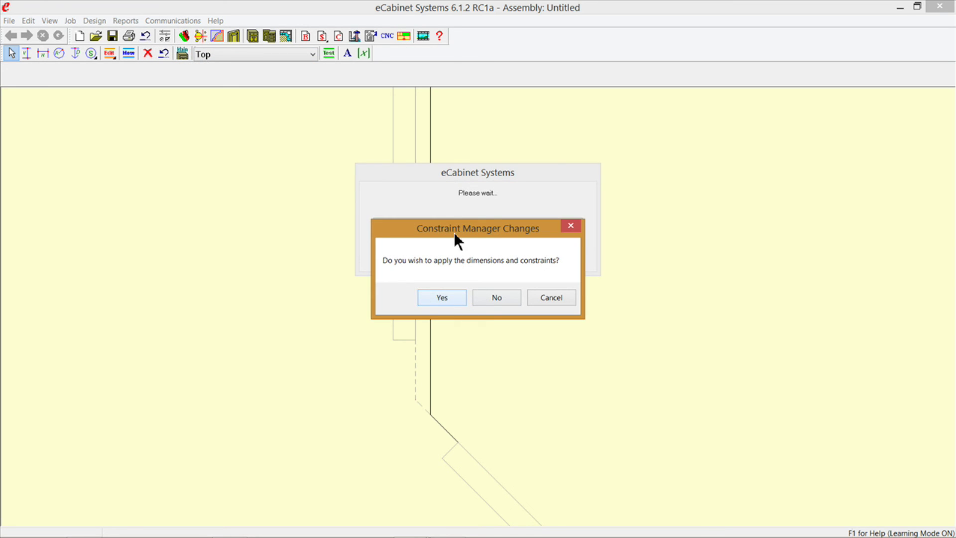
left_click(497, 297)
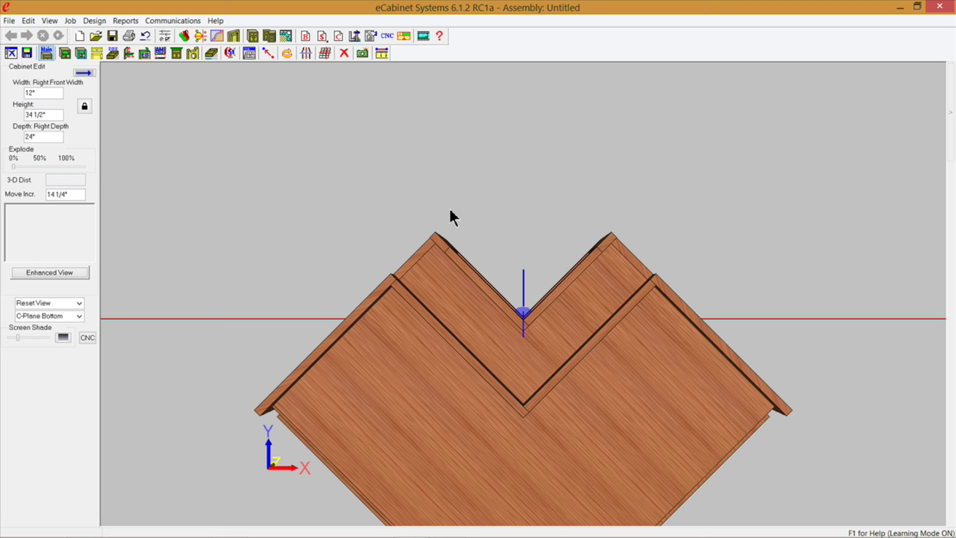
Step: Set the fixed shelf's back inset to .25 in its construction settings
key("Down")
key("Down")
key("Down")
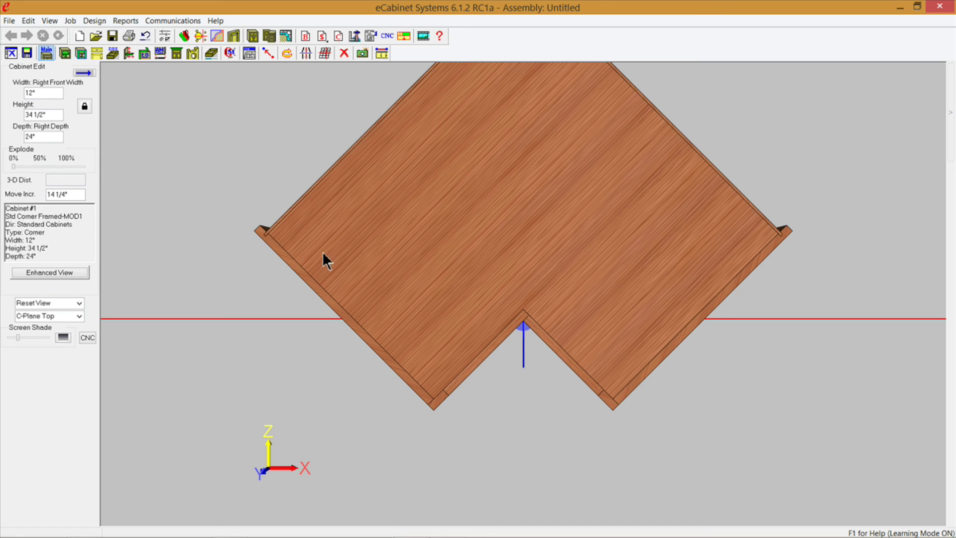
left_click(250, 53)
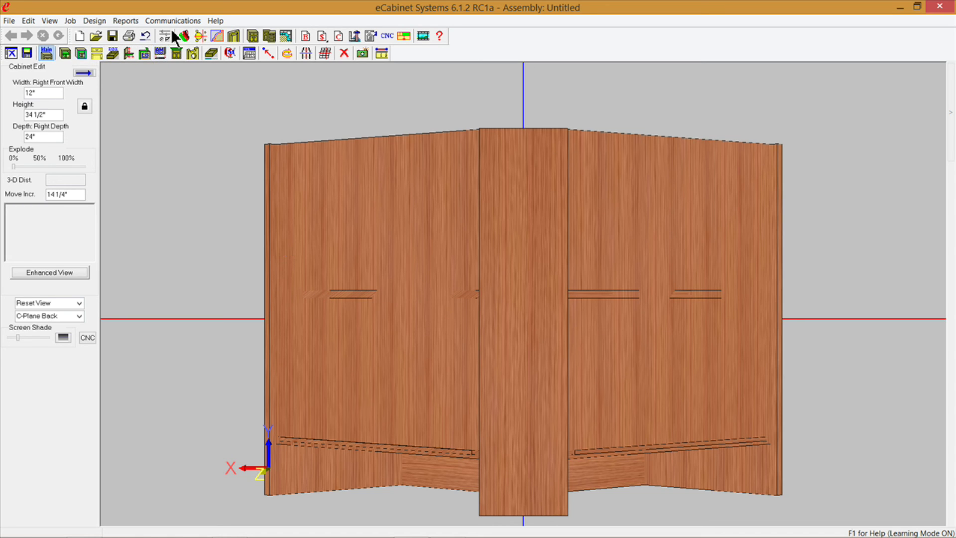
left_click(65, 52)
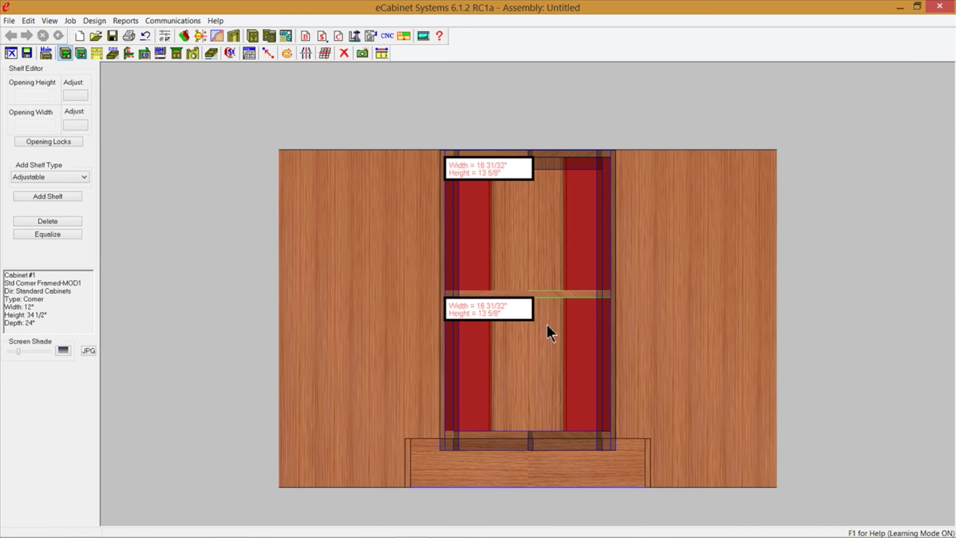
right_click(556, 241)
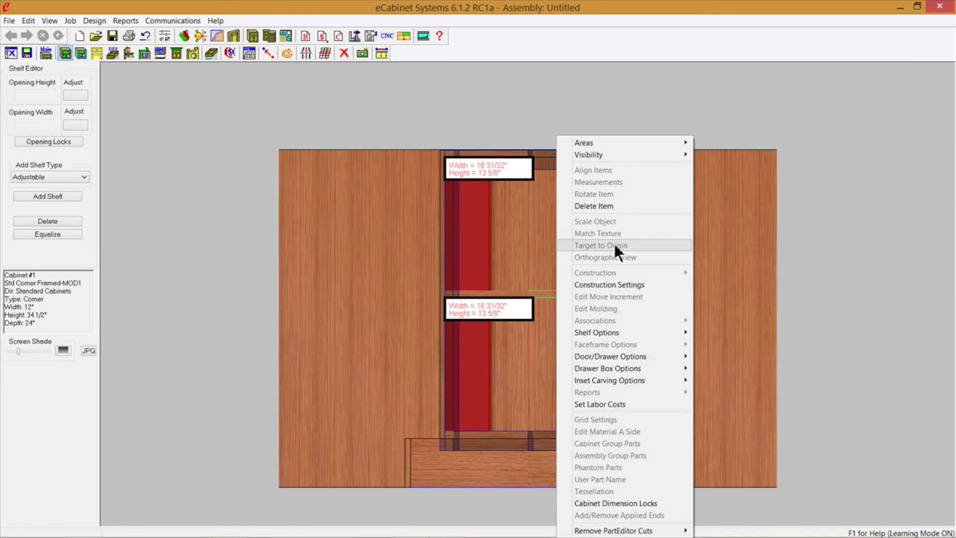
left_click(610, 285)
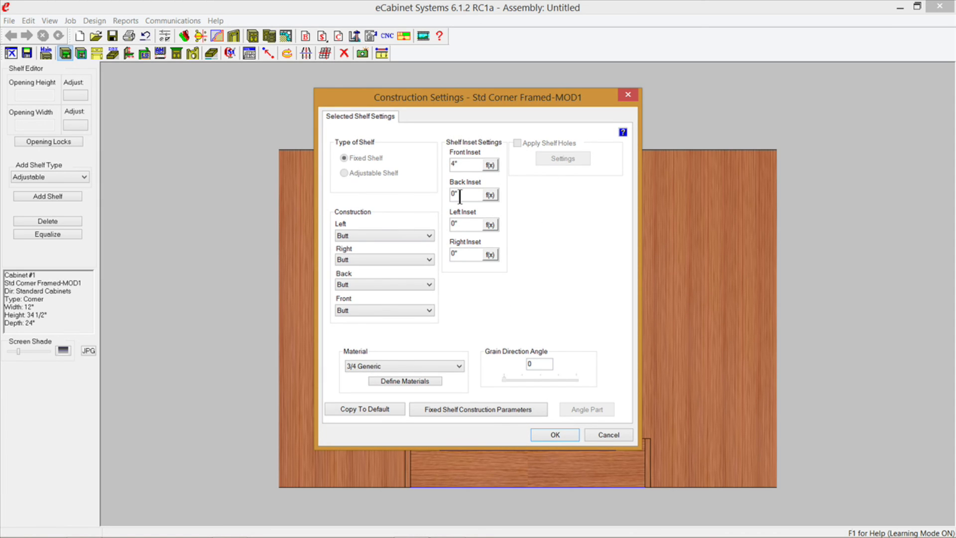
left_click_drag(466, 196, 423, 195)
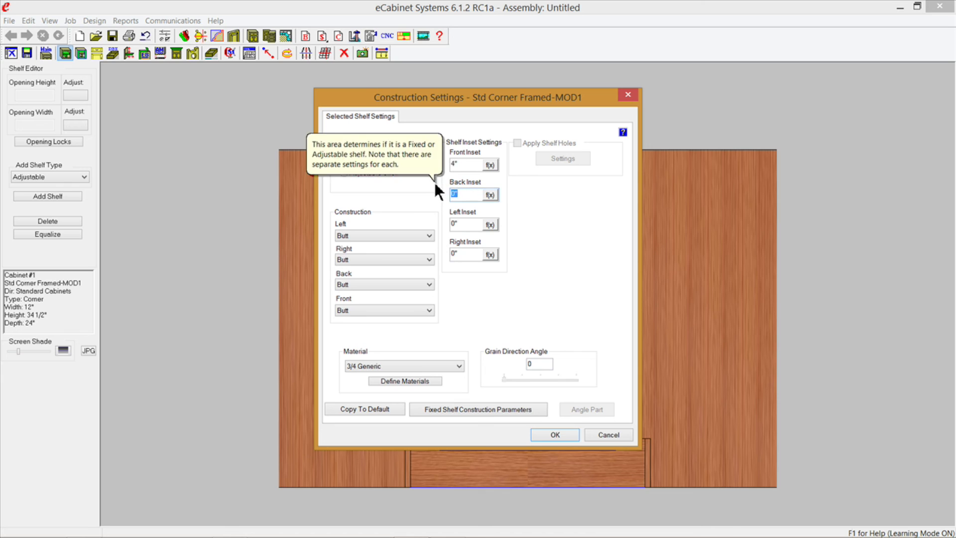
type(".25")
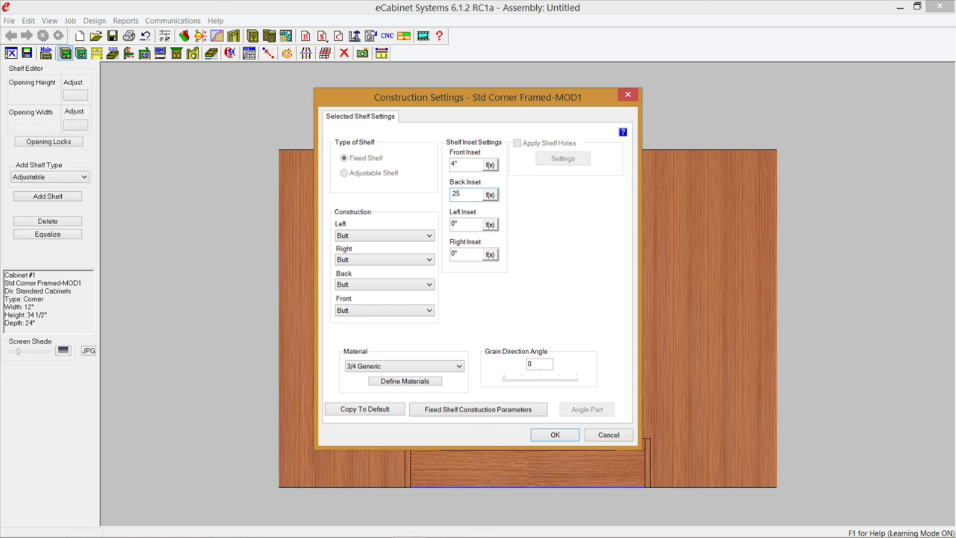
left_click(554, 435)
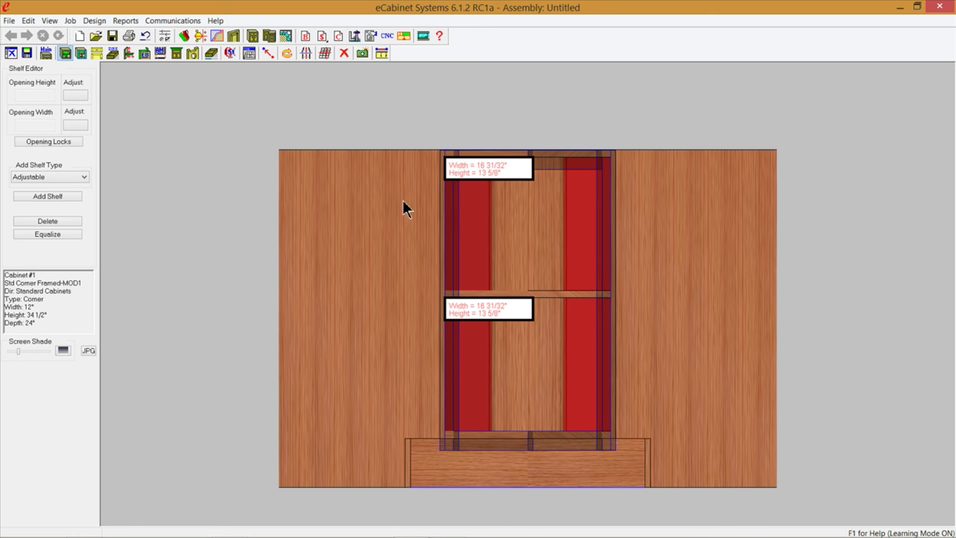
Step: Return to the main cabinet editor, accept losing the top's part editor cuts, and inspect the regenerated cabinet from above
left_click(47, 52)
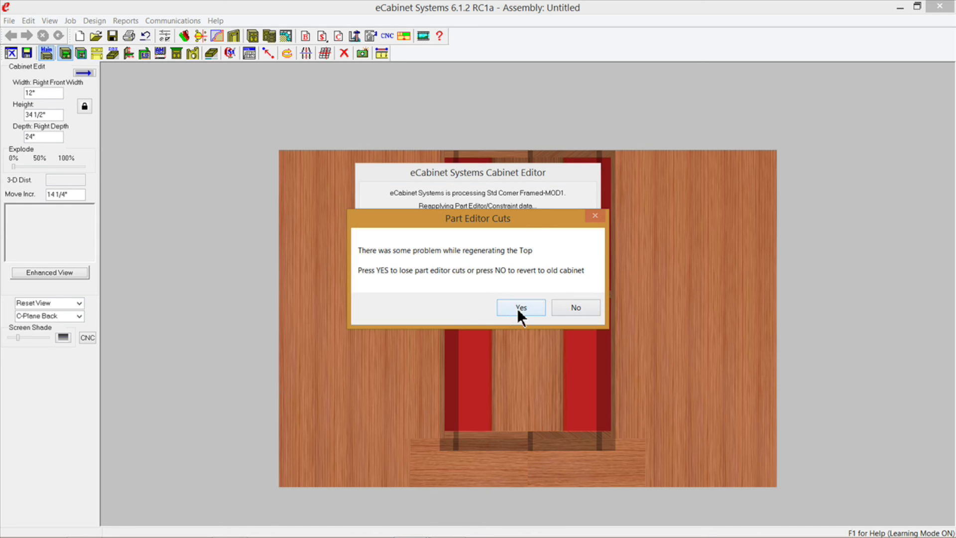
left_click_drag(522, 219, 545, 342)
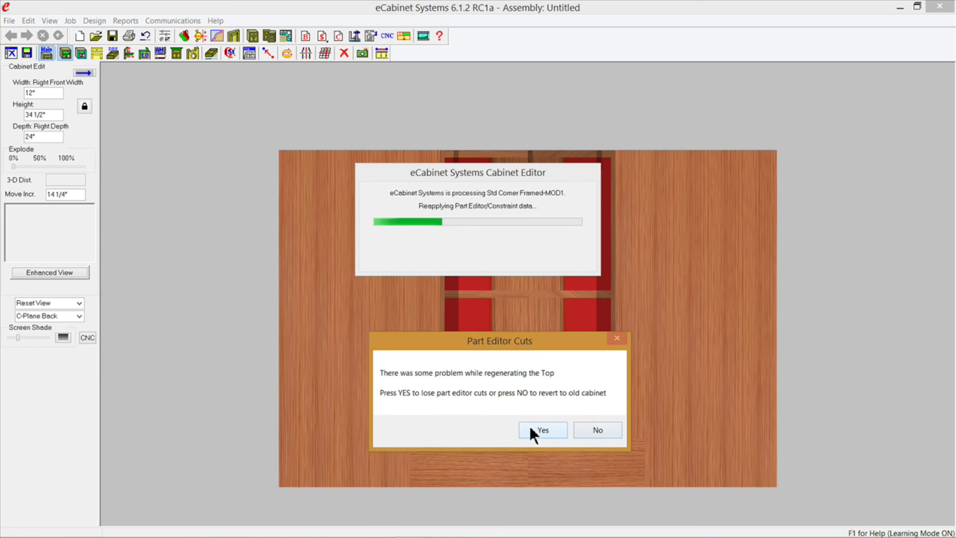
left_click_drag(543, 340, 597, 291)
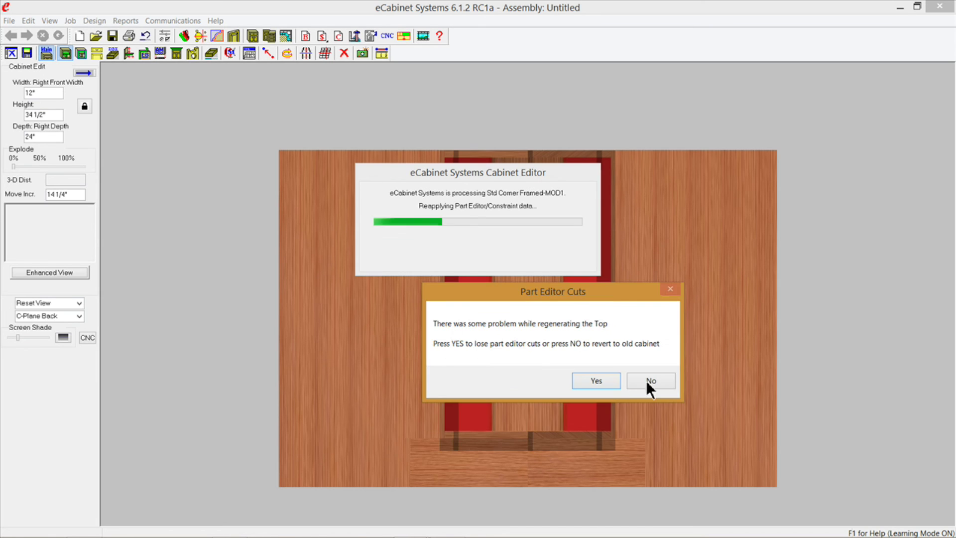
left_click(602, 380)
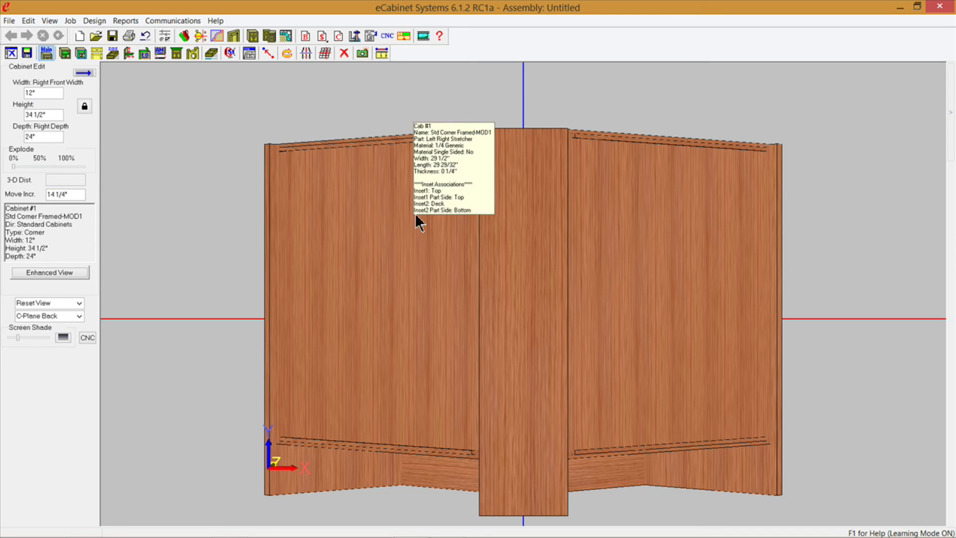
key("t")
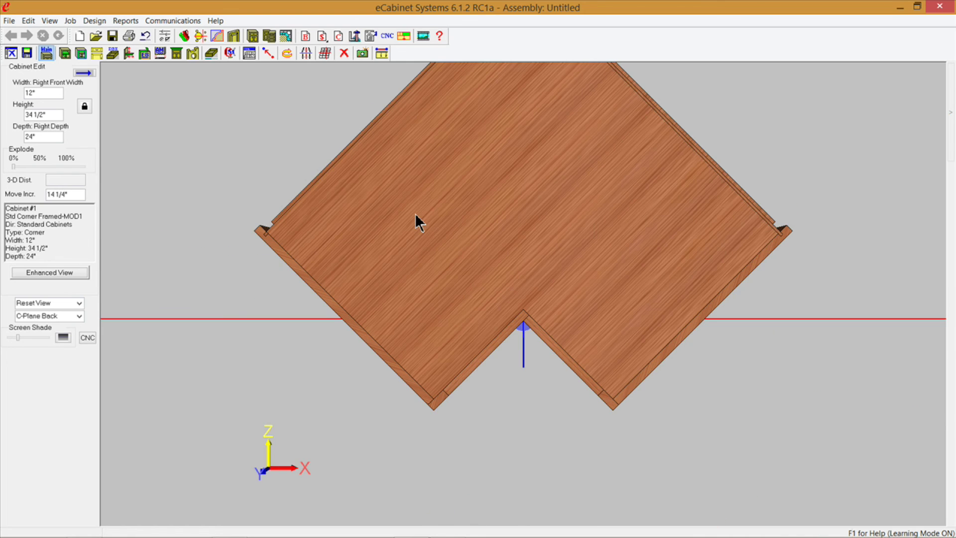